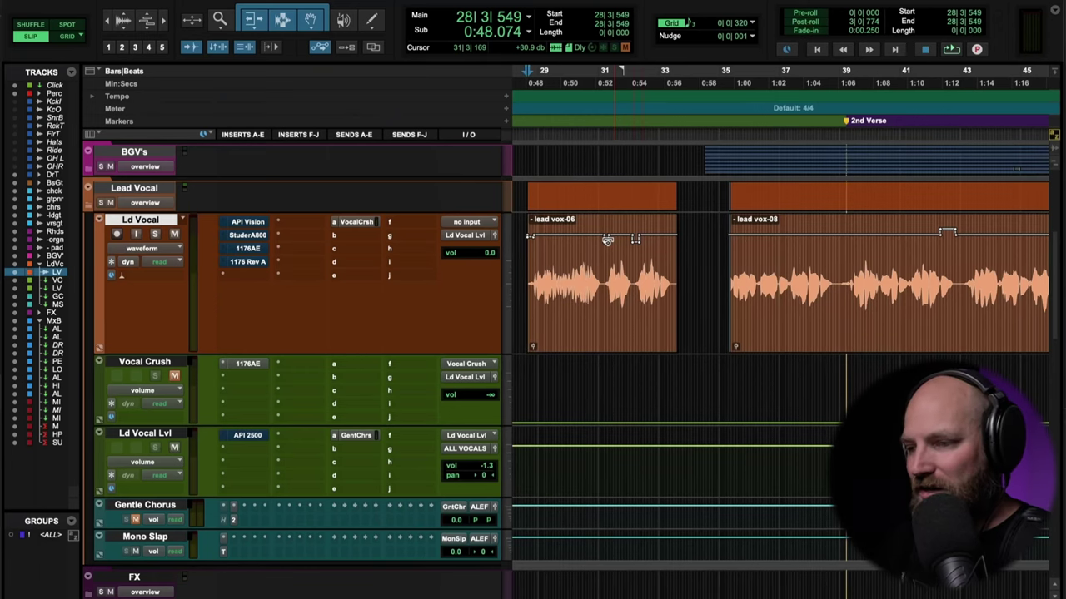
Play the lead vocal's lead vox-06 clip, then play again from the start of the lead vox-08 clip.
scroll(607, 240, left, 2)
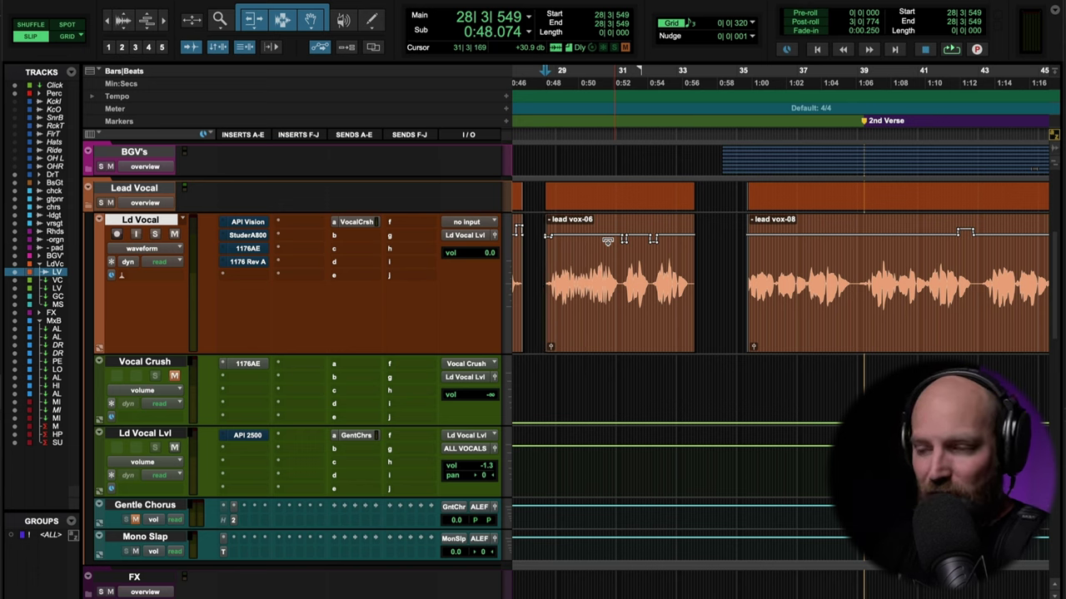
key(space)
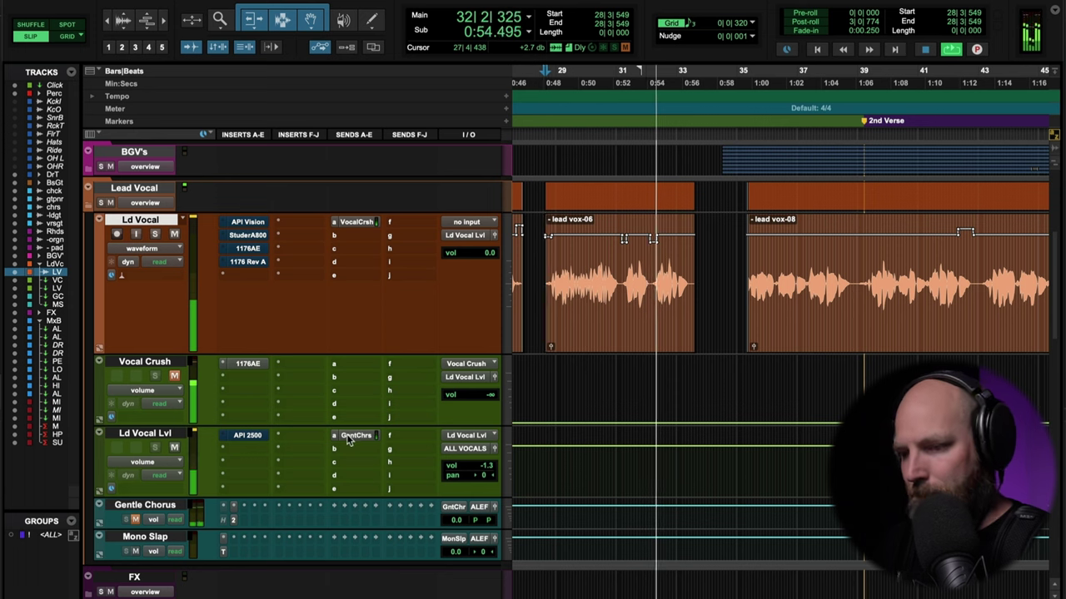
click(722, 263)
key(Tab)
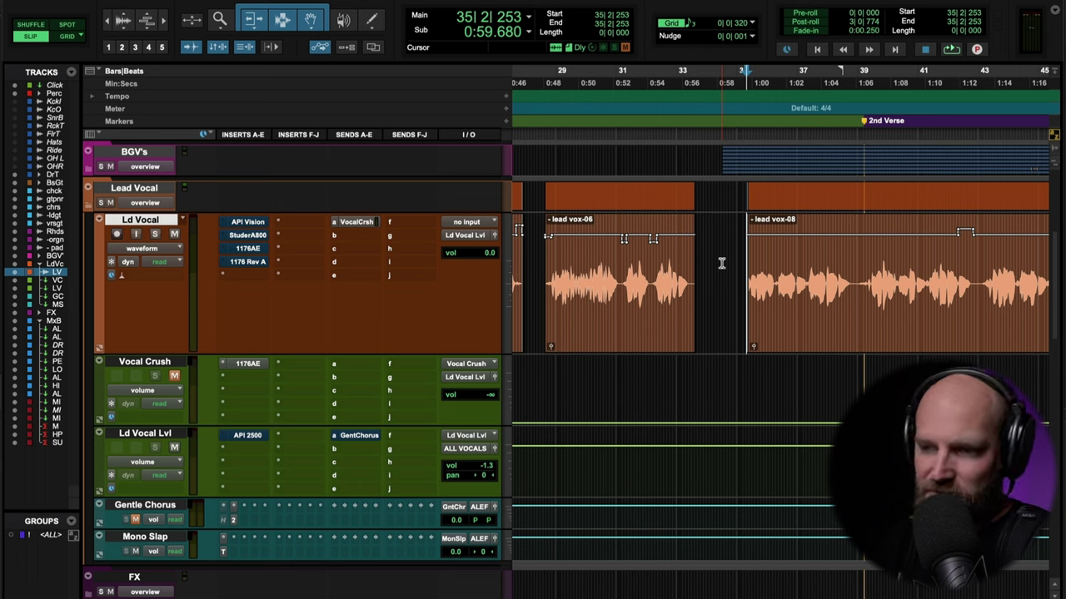
key(space)
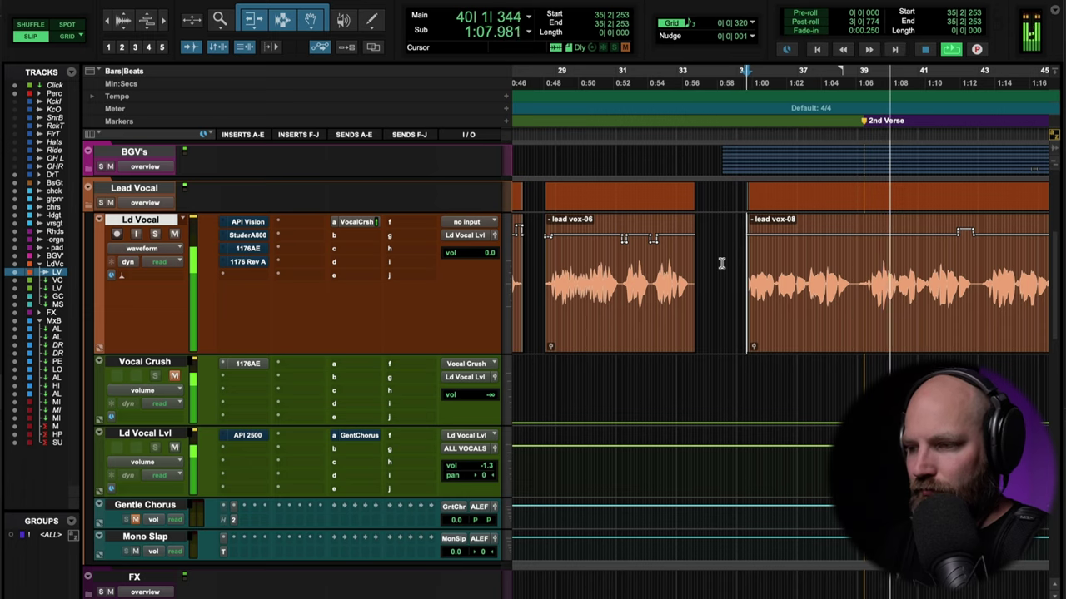
scroll(722, 263, right, 3)
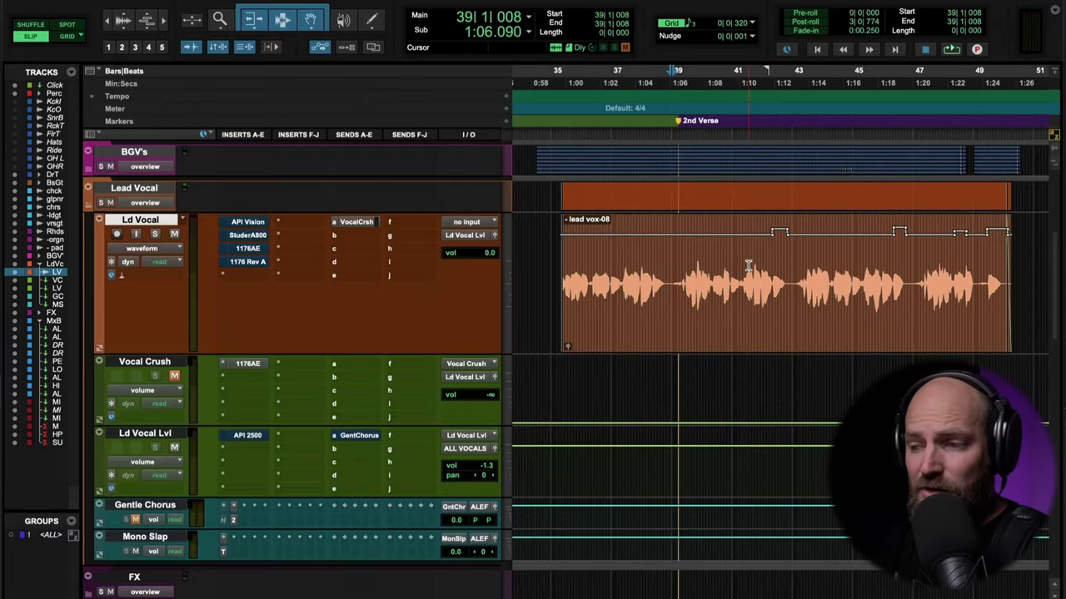
Open the API Vision insert on the Ld Vocal track and take it out of bypass.
scroll(748, 266, right, 3)
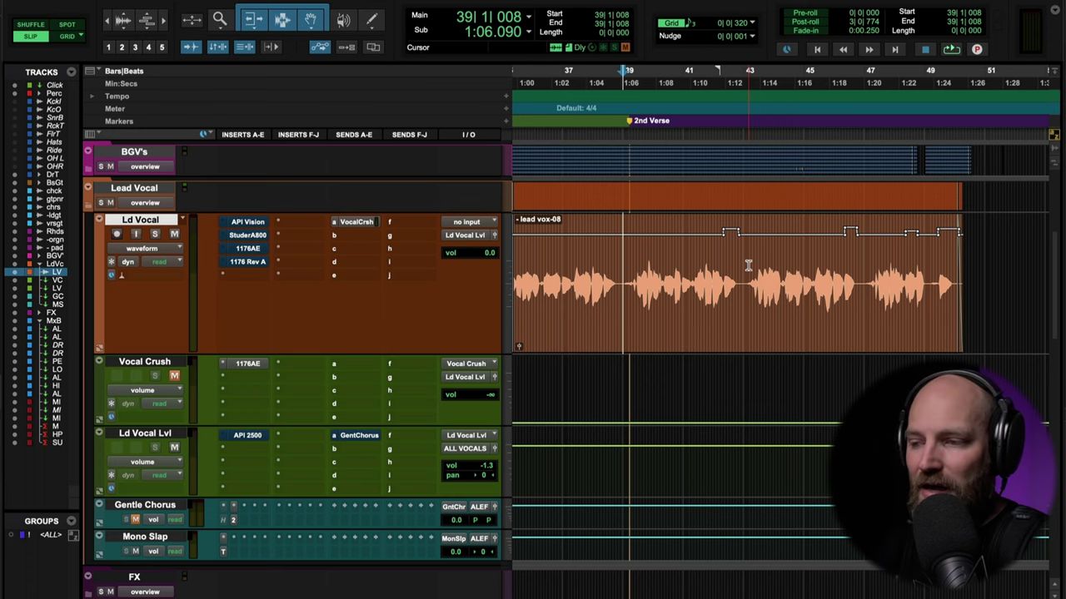
click(251, 224)
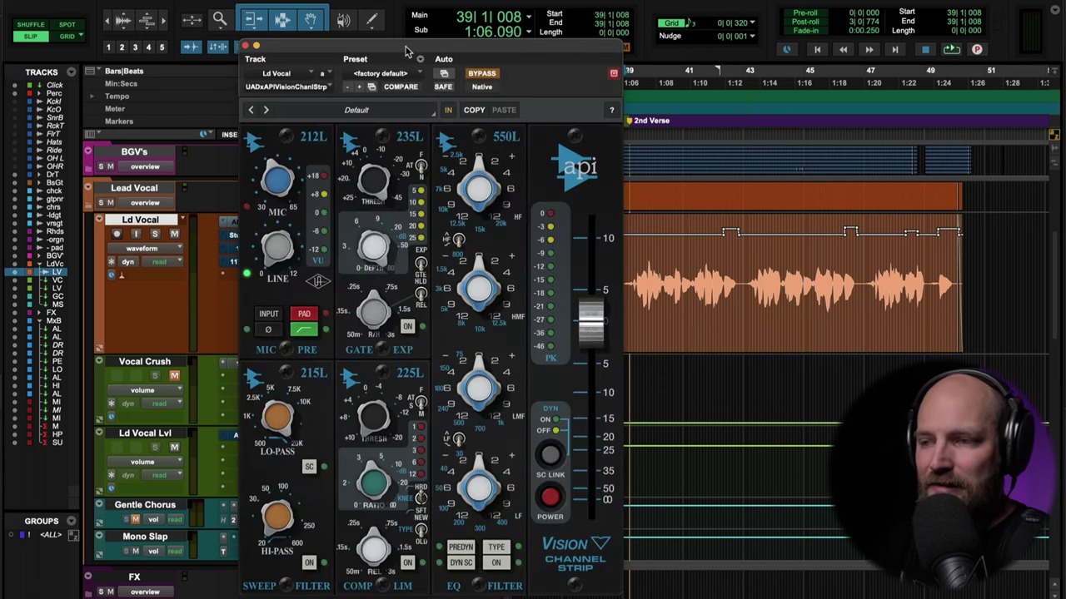
drag(408, 42, 504, 29)
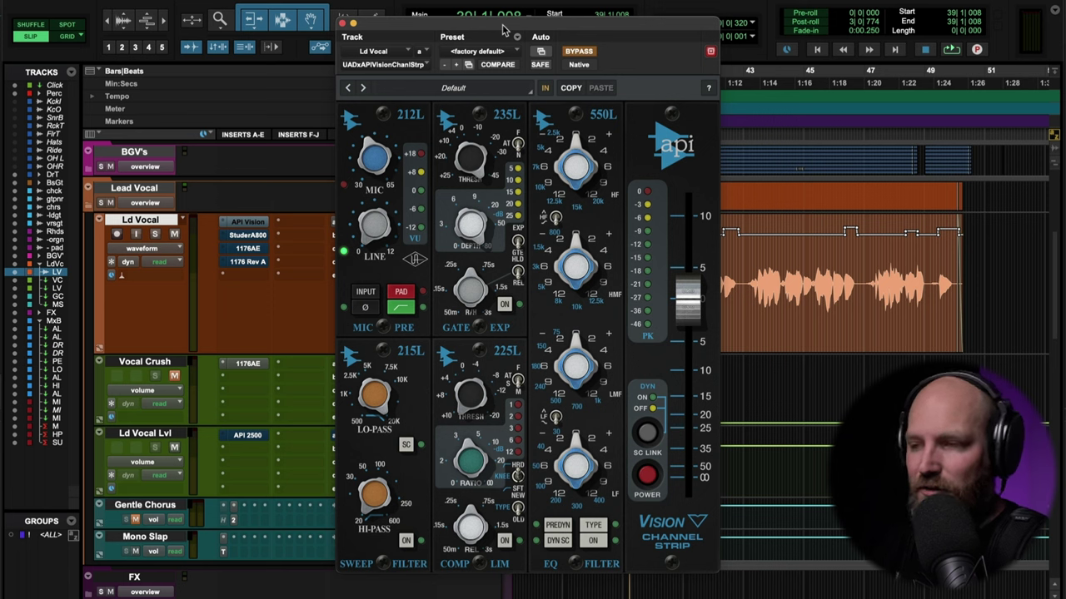
click(581, 51)
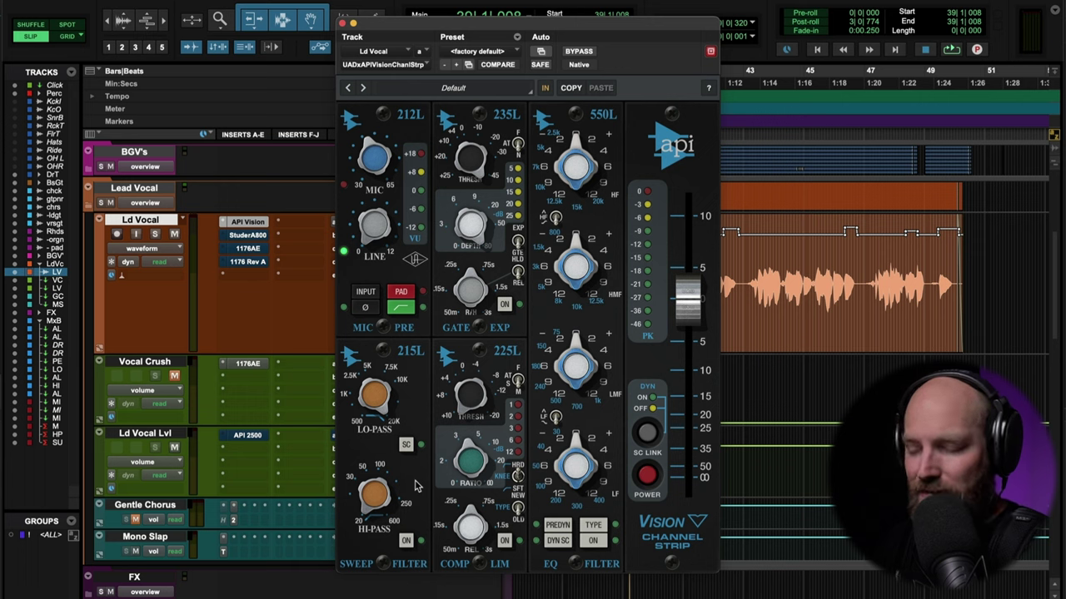
Switch on the 215L hi-pass filter, adjust its cutoff while auditioning the vocal in solo, and switch on the 550L EQ.
click(406, 540)
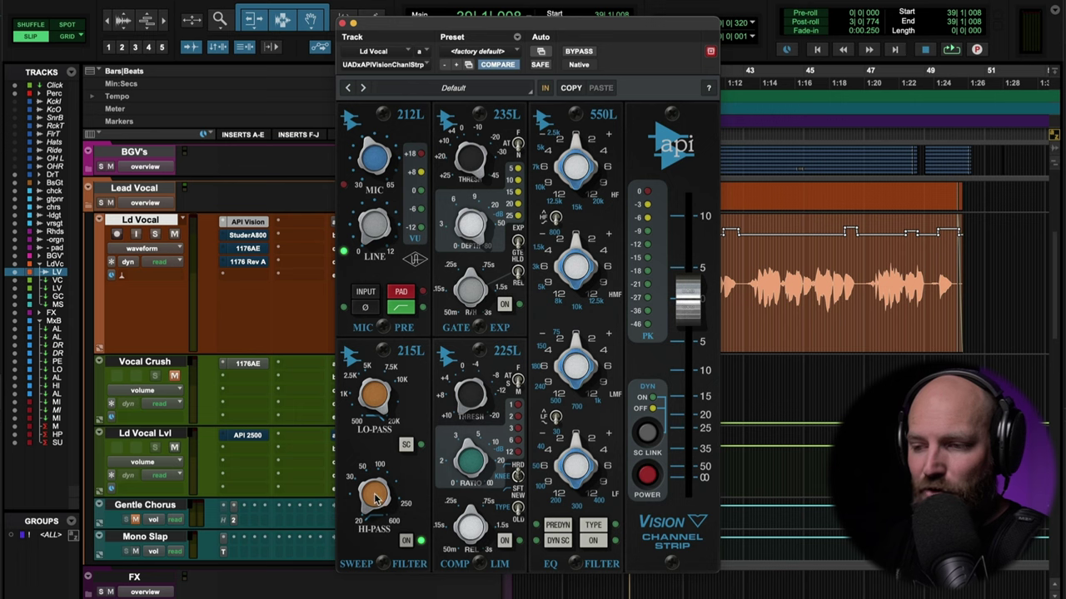
drag(377, 498, 372, 420)
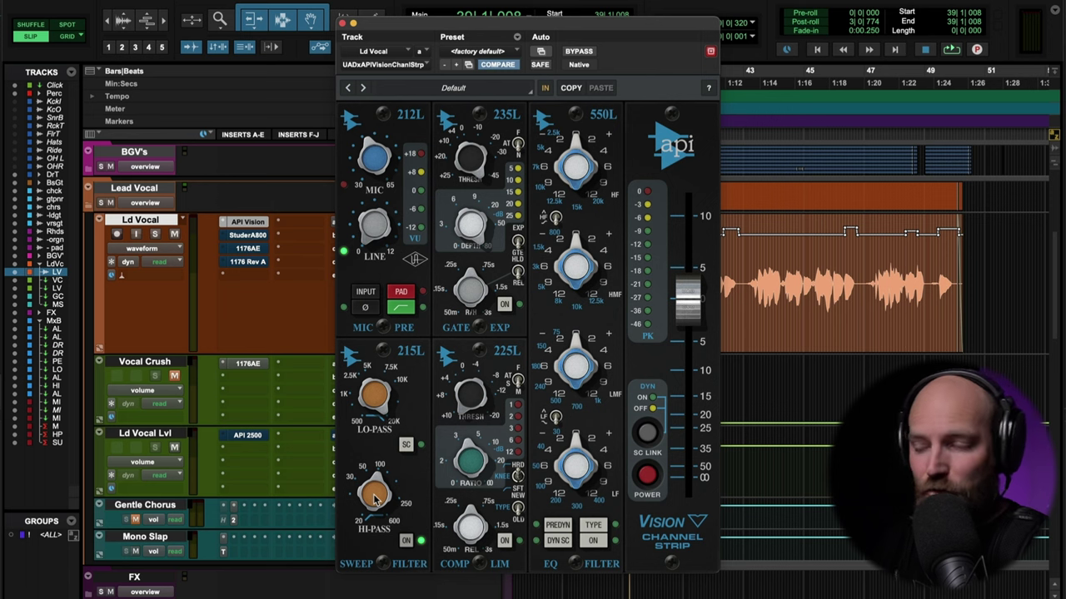
key(space)
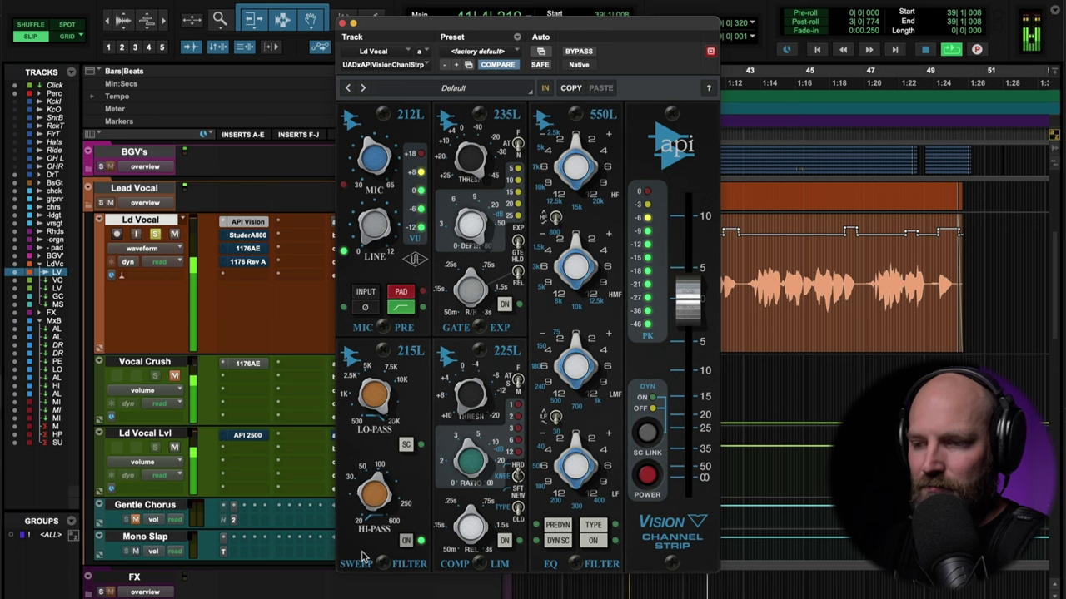
key(space)
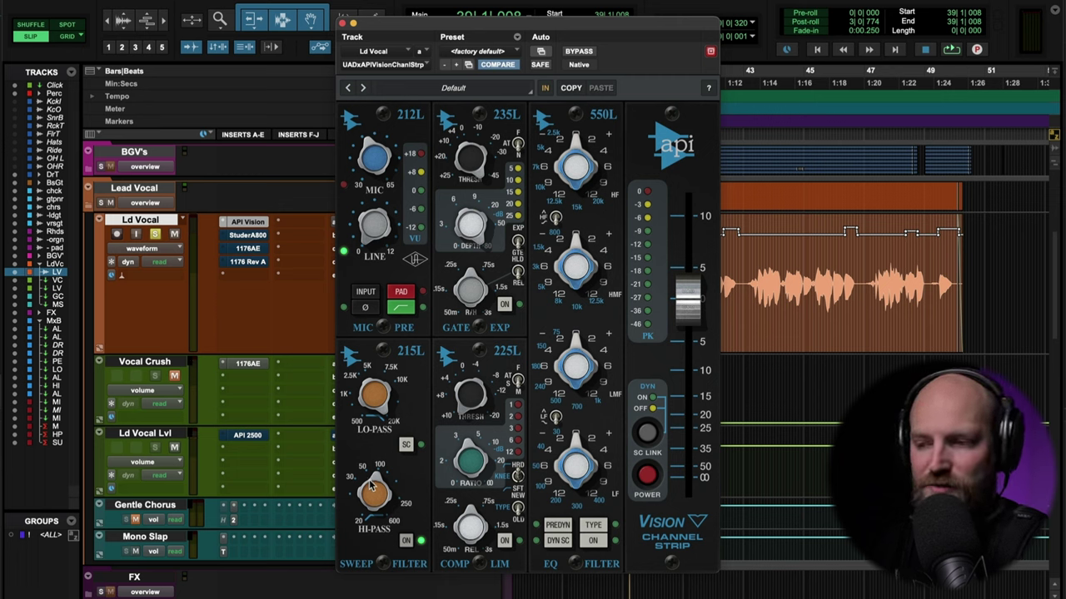
mouse_move(372, 492)
mouse_down()
mouse_move(376, 478)
mouse_move(381, 500)
mouse_up()
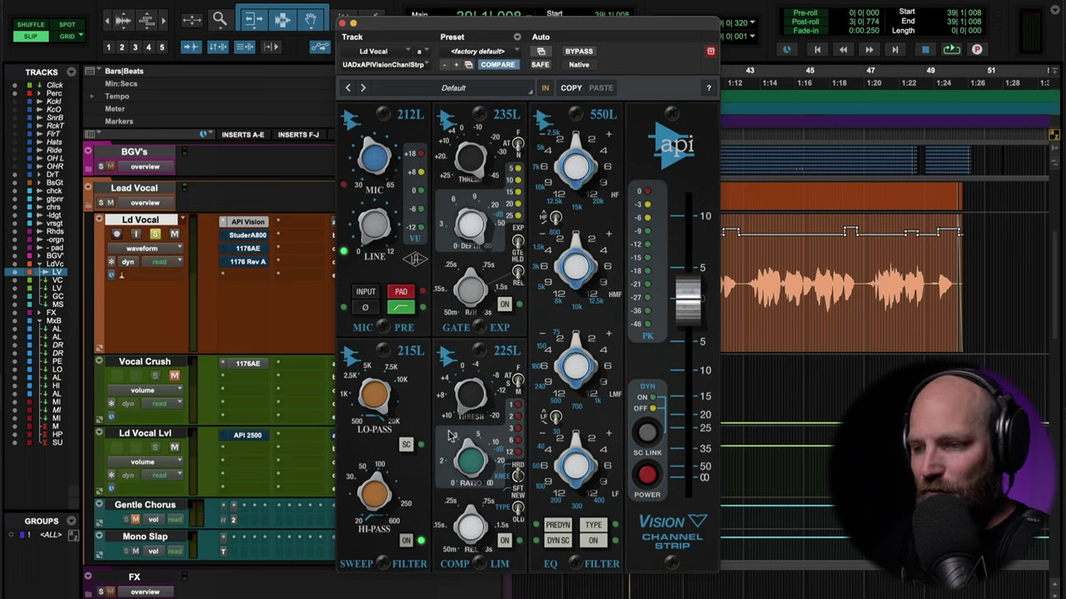
click(599, 542)
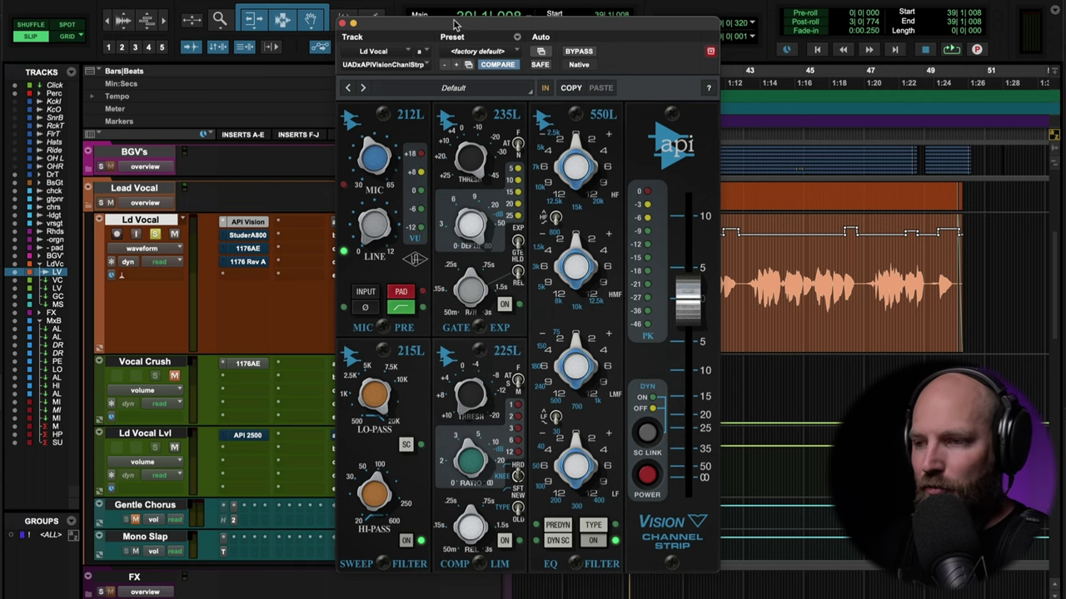
Save the channel strip's current settings as a preset named DG Default.
drag(458, 26, 451, 7)
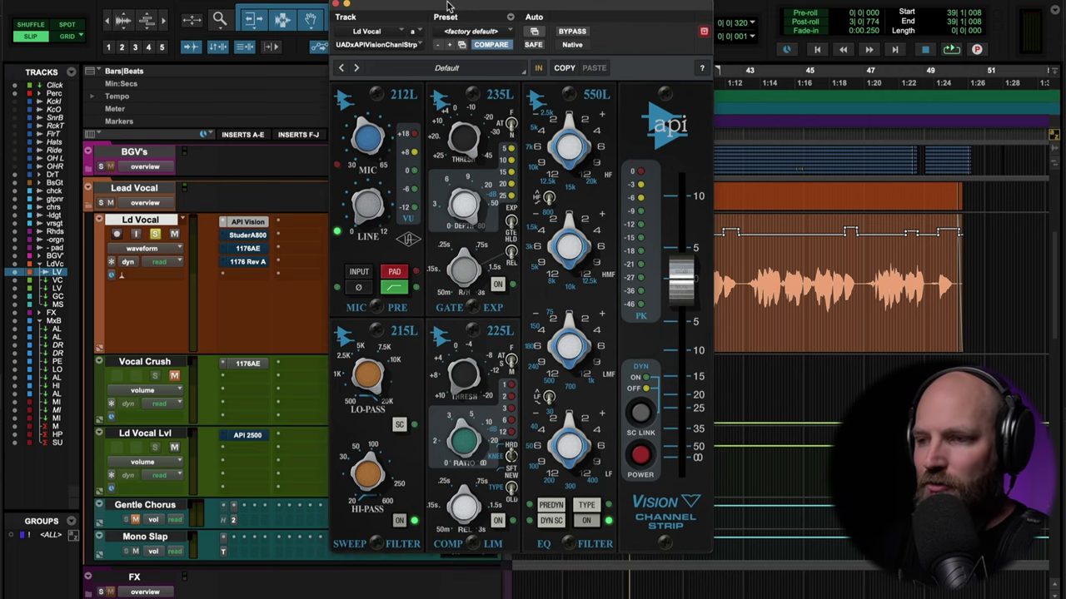
click(511, 16)
click(551, 48)
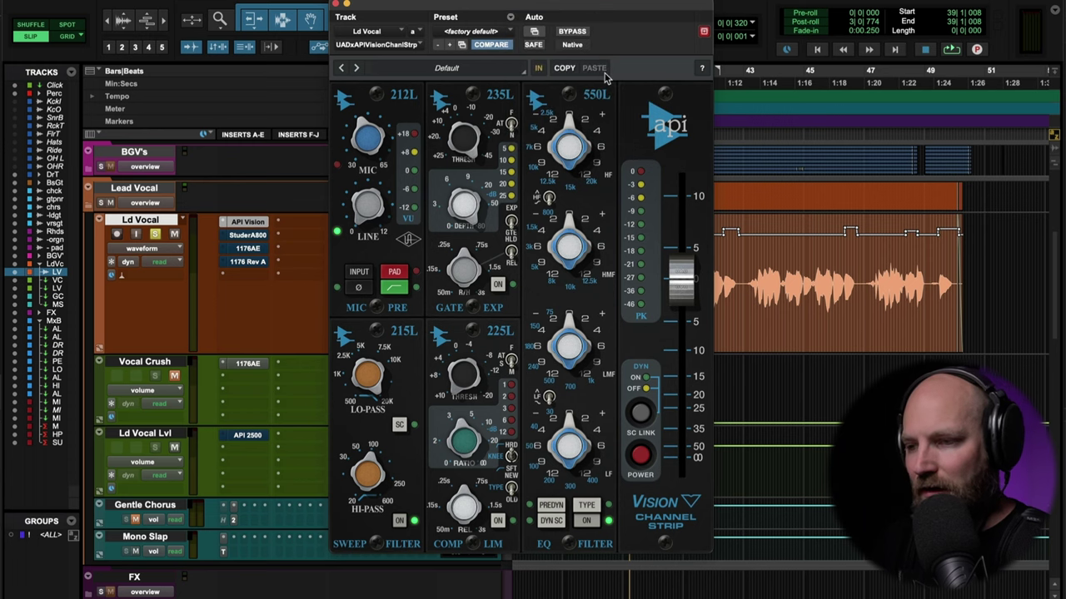
text(DG Default)
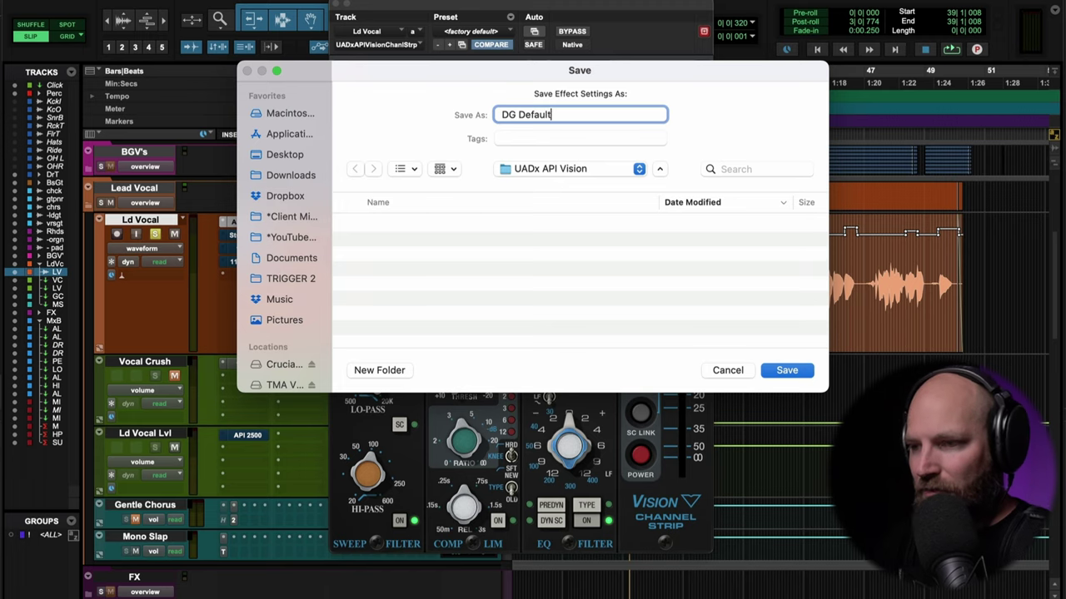
key(Return)
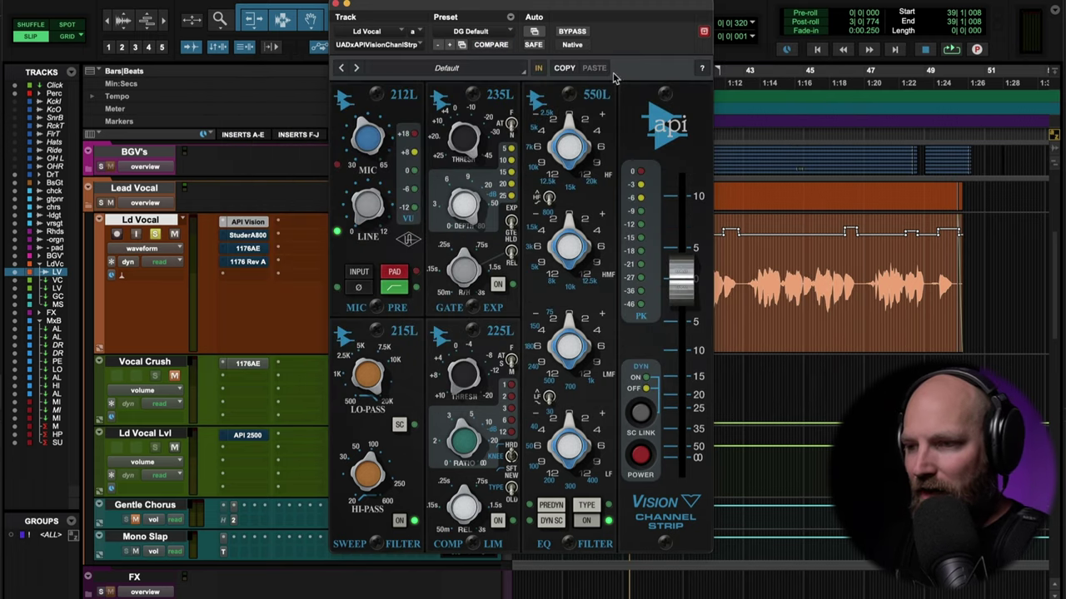
Set the DG Default preset as the user default and check which setting the plug-in default uses.
click(510, 17)
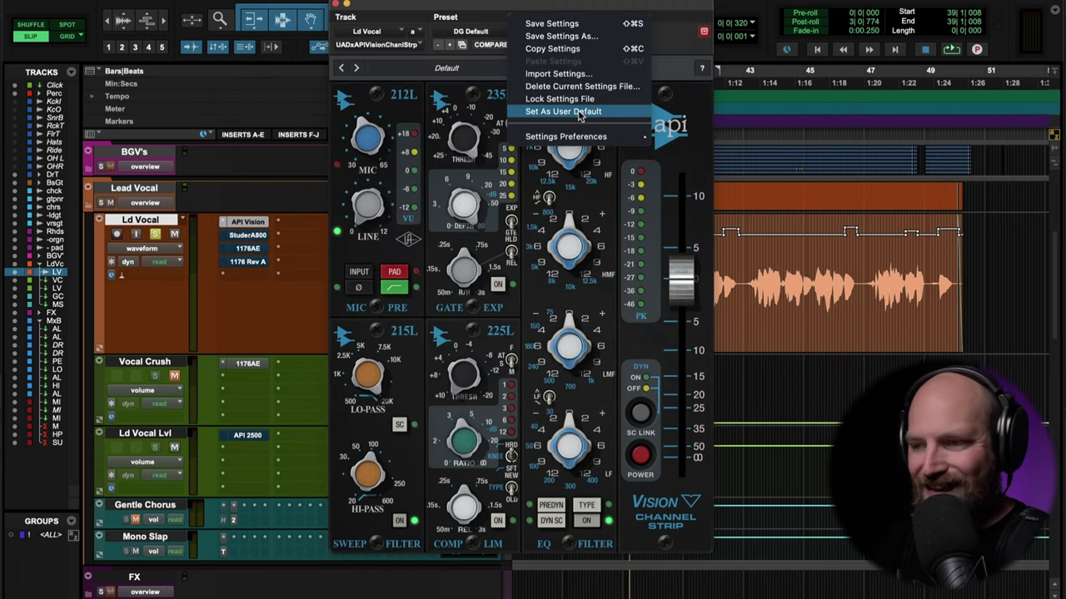
click(583, 114)
click(510, 18)
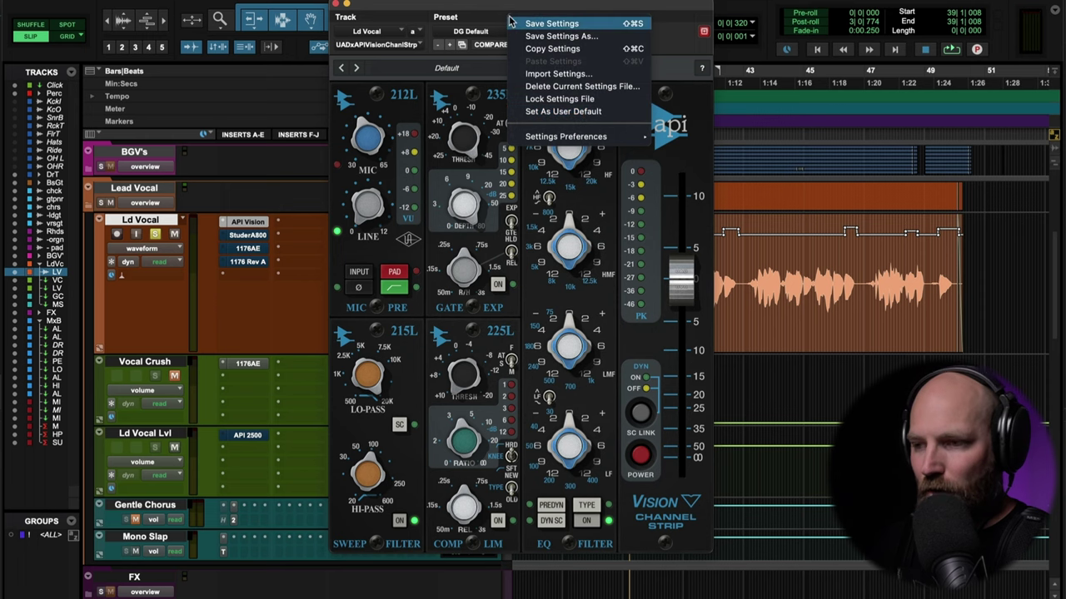
mouse_move(716, 141)
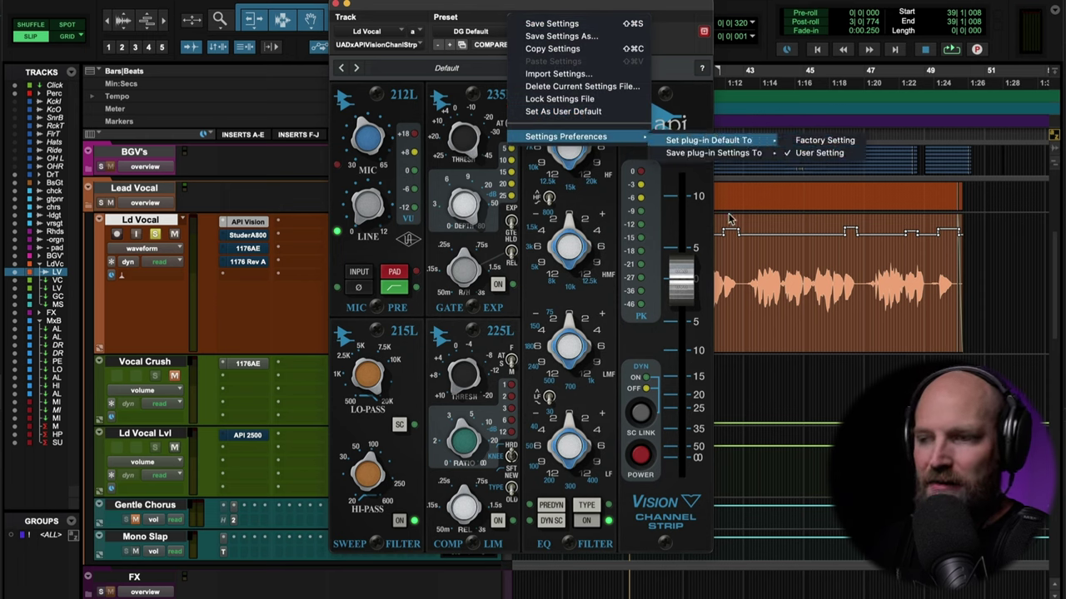
click(438, 22)
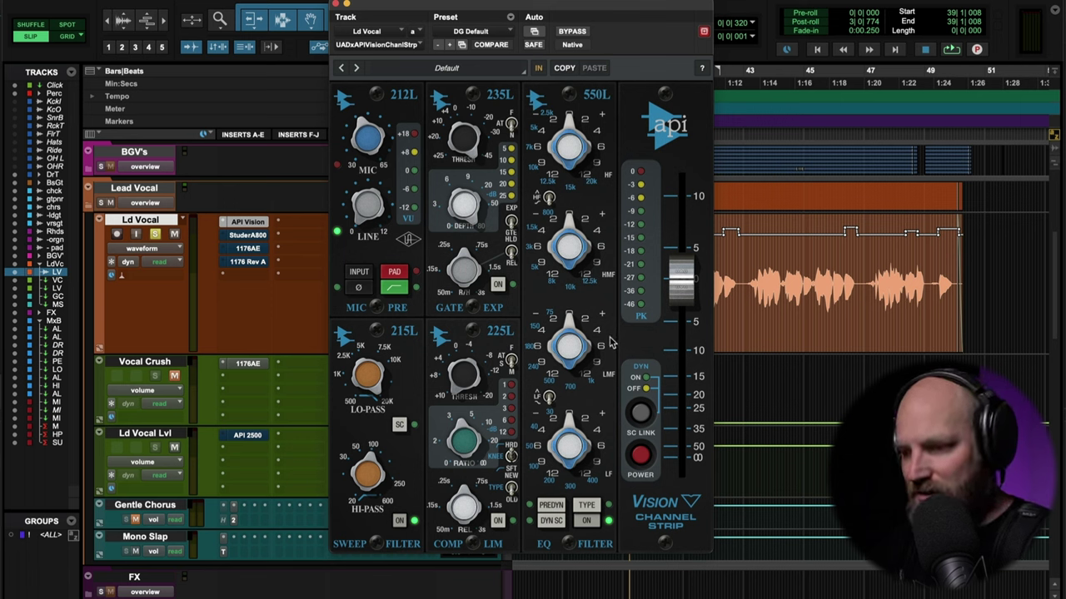
Boost the 550L EQ's HF band to about +6 dB while playing the vocal in the mix.
key(space)
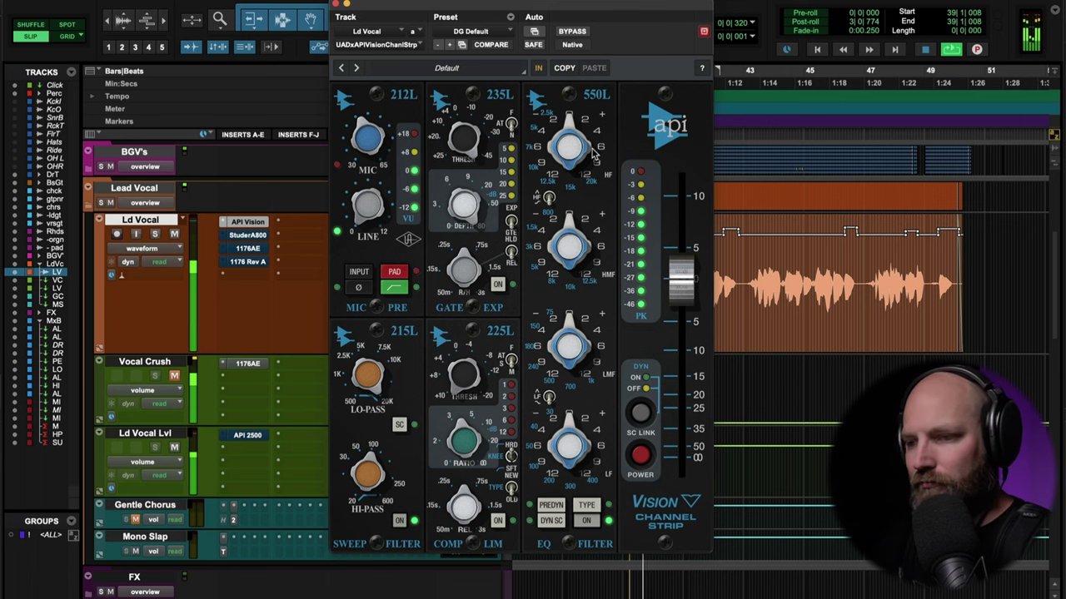
drag(596, 148, 566, 73)
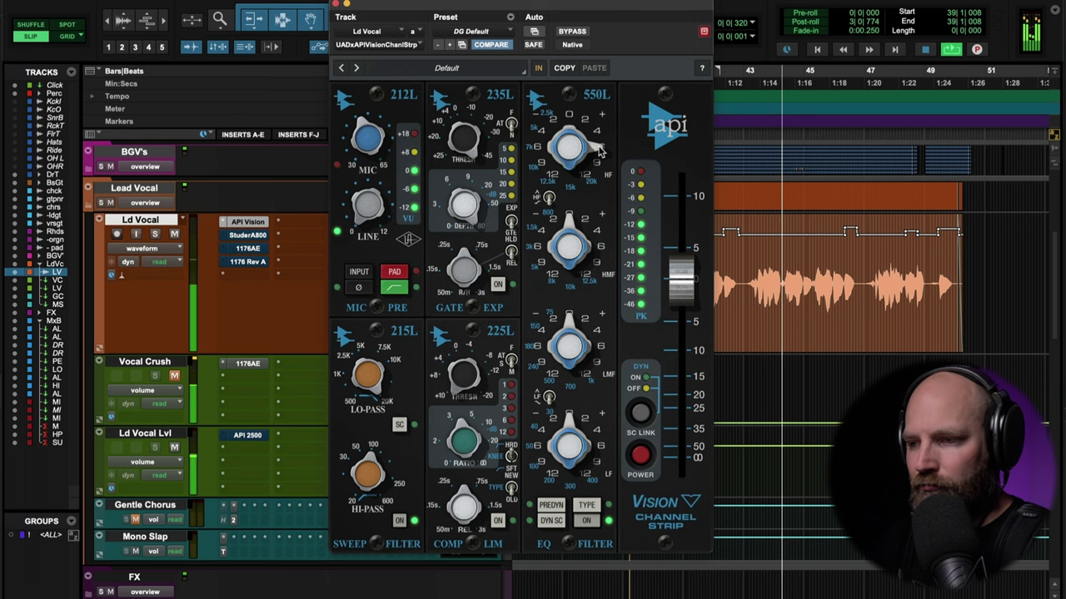
key(space)
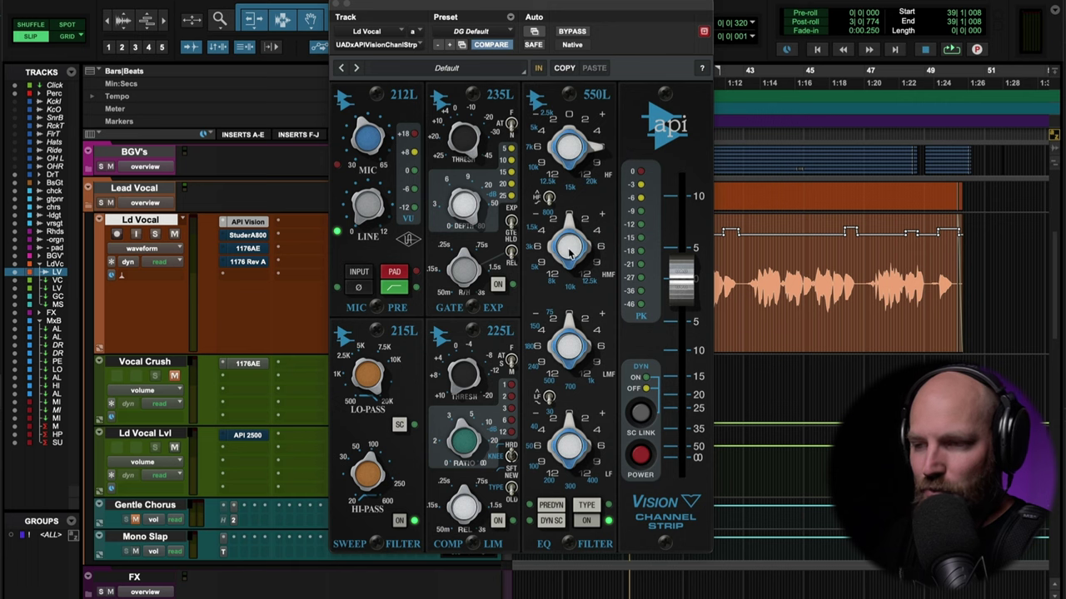
Boost the HMF band to about +2 dB at about 800 Hz while listening, and try the HF band's peak/shelf switch.
drag(569, 253, 566, 144)
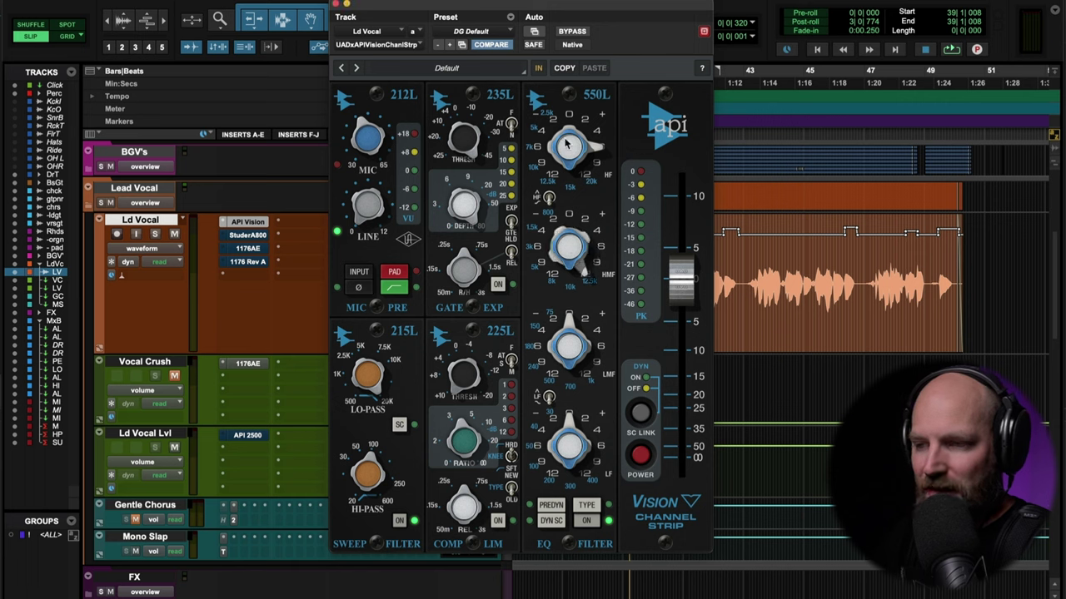
alt+click(571, 248)
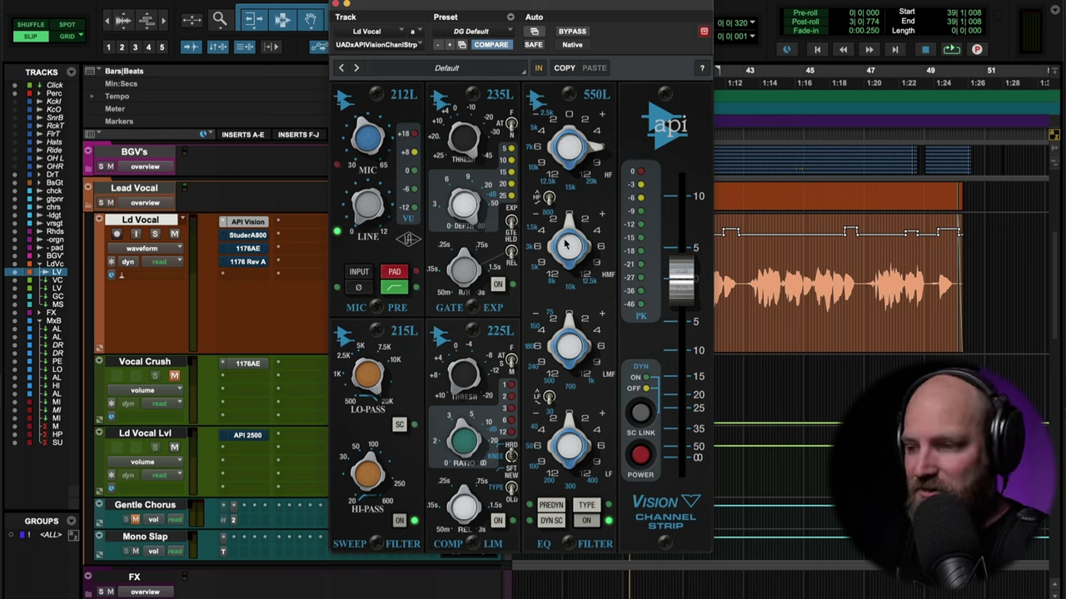
key(space)
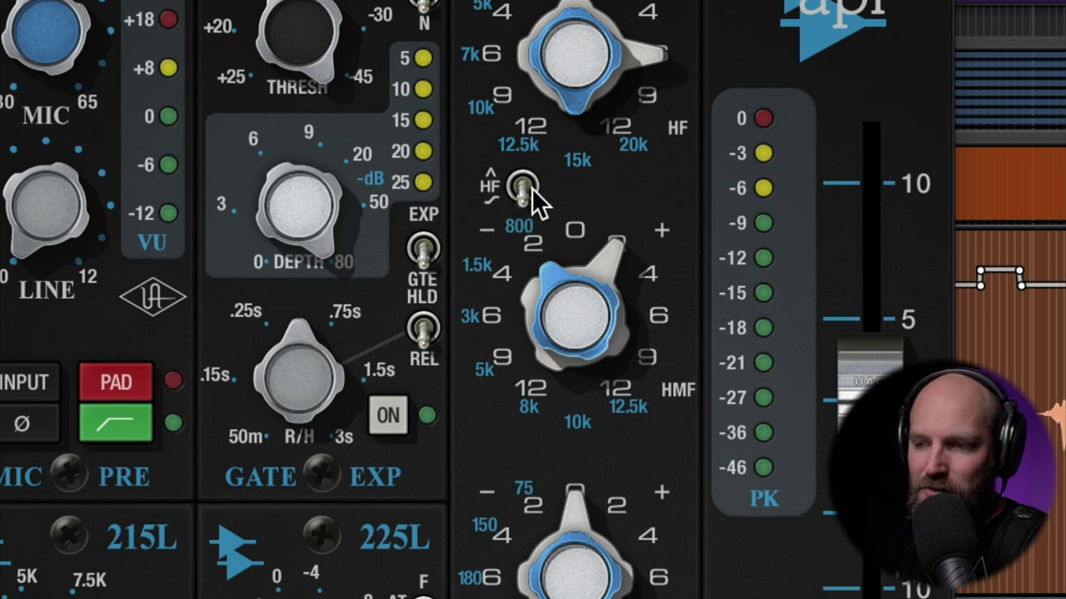
click(521, 185)
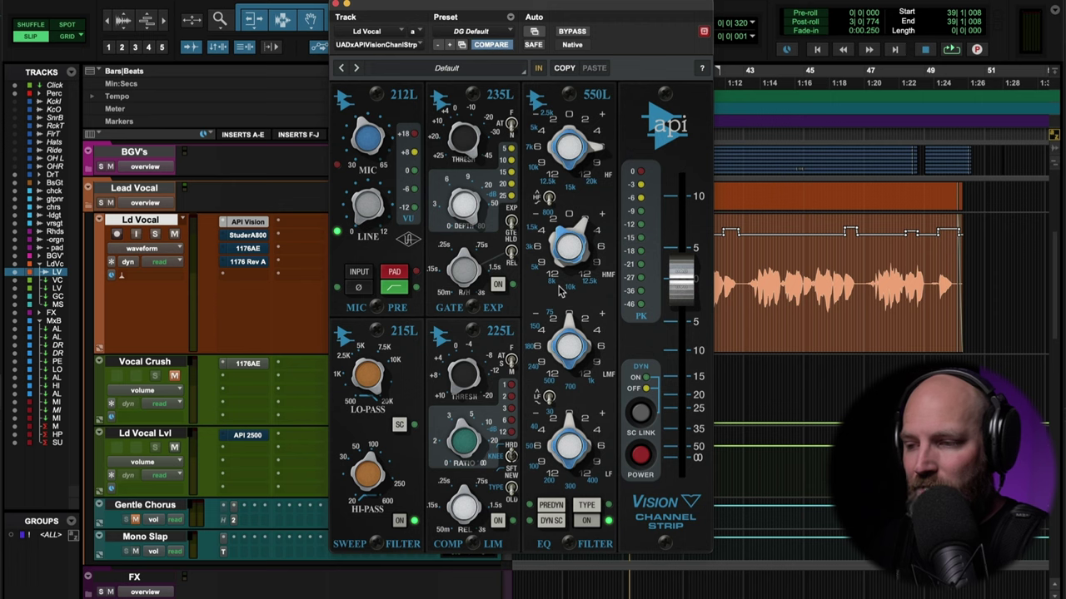
Audition an LF boost, return LF to 0, and boost the LMF band to about +2 dB while playing the vocal.
key(space)
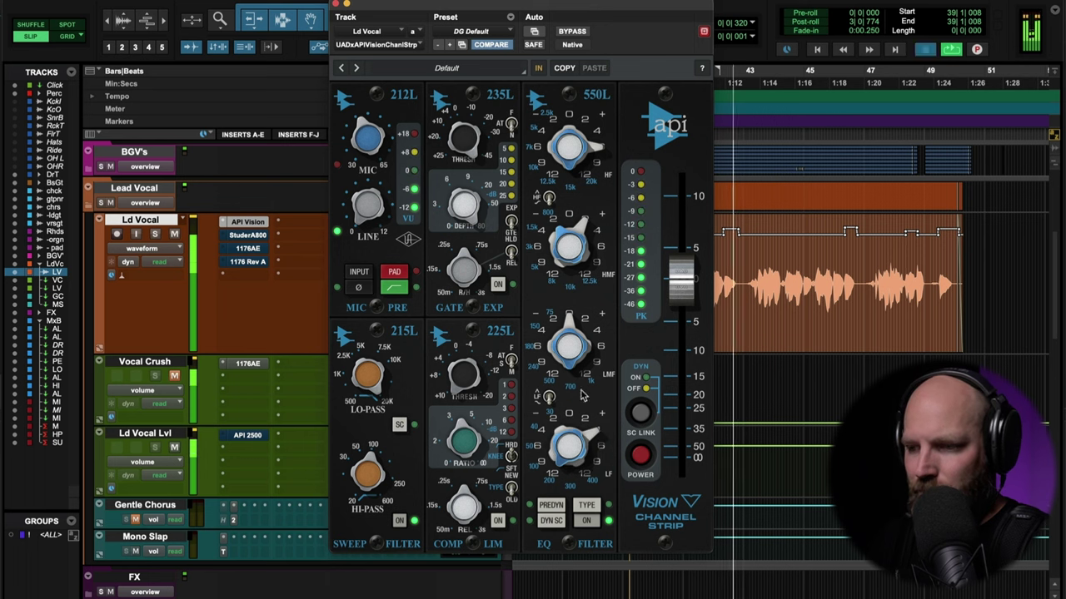
key(space)
key(space)
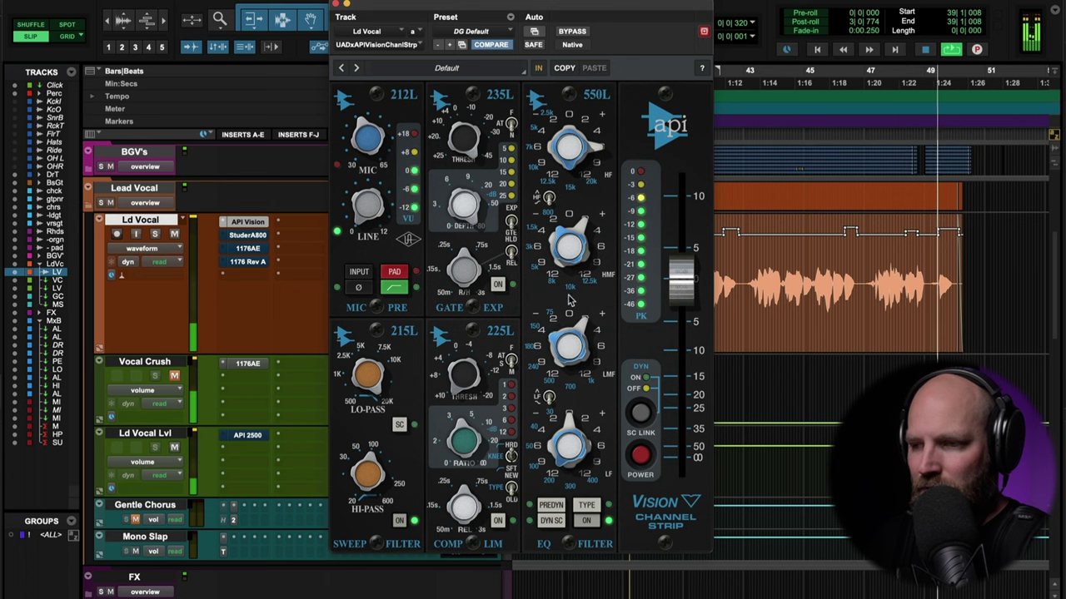
key(space)
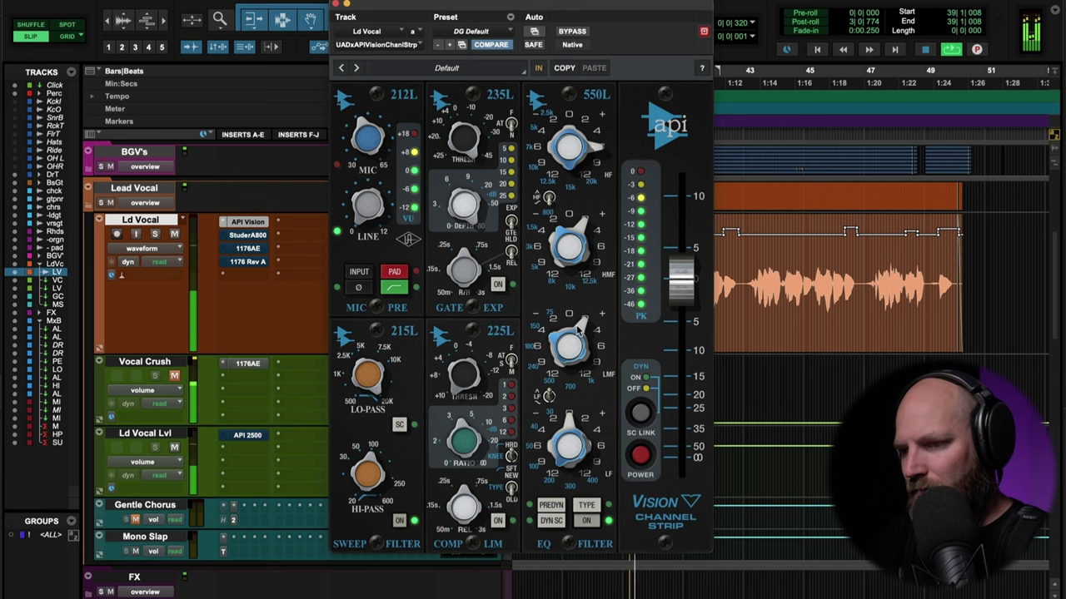
mouse_move(576, 325)
mouse_down()
mouse_move(577, 306)
mouse_move(576, 325)
mouse_up()
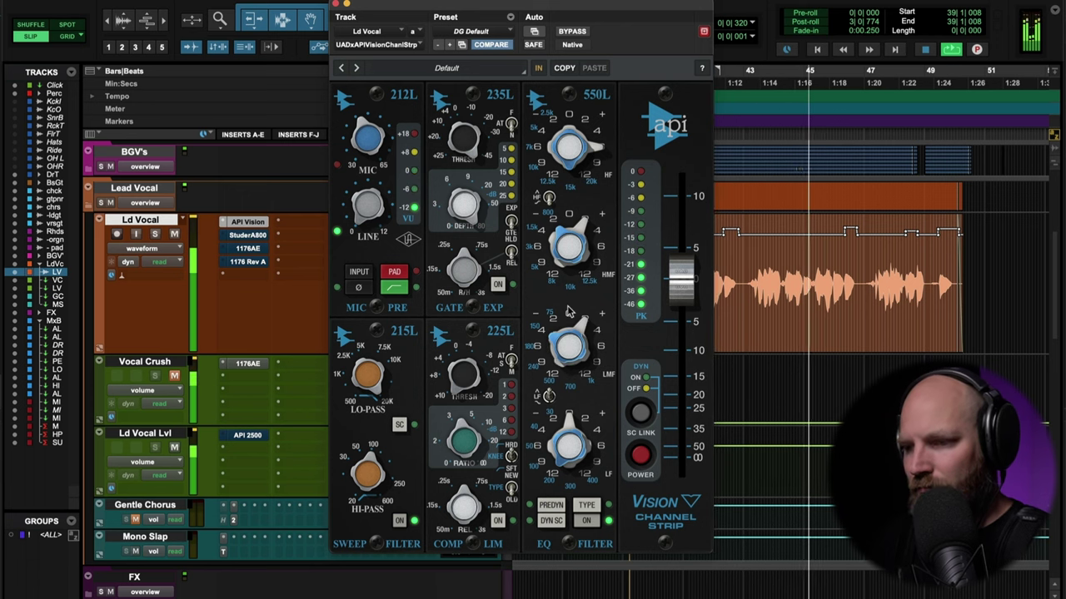
key(space)
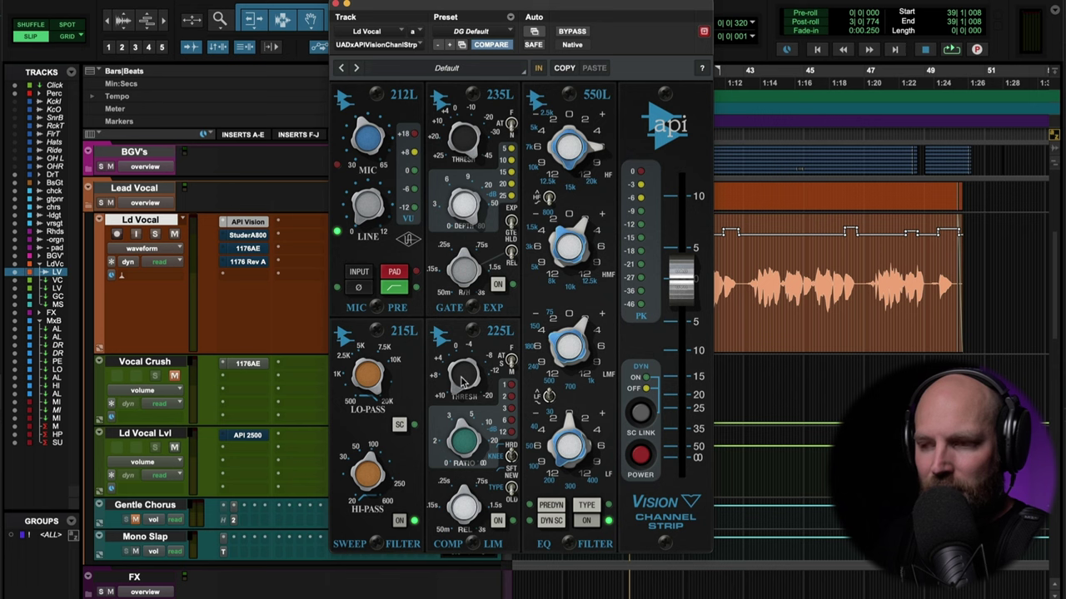
Try the 550L EQ's PREDYN routing, switch it back off, and close the API Vision channel strip.
click(551, 506)
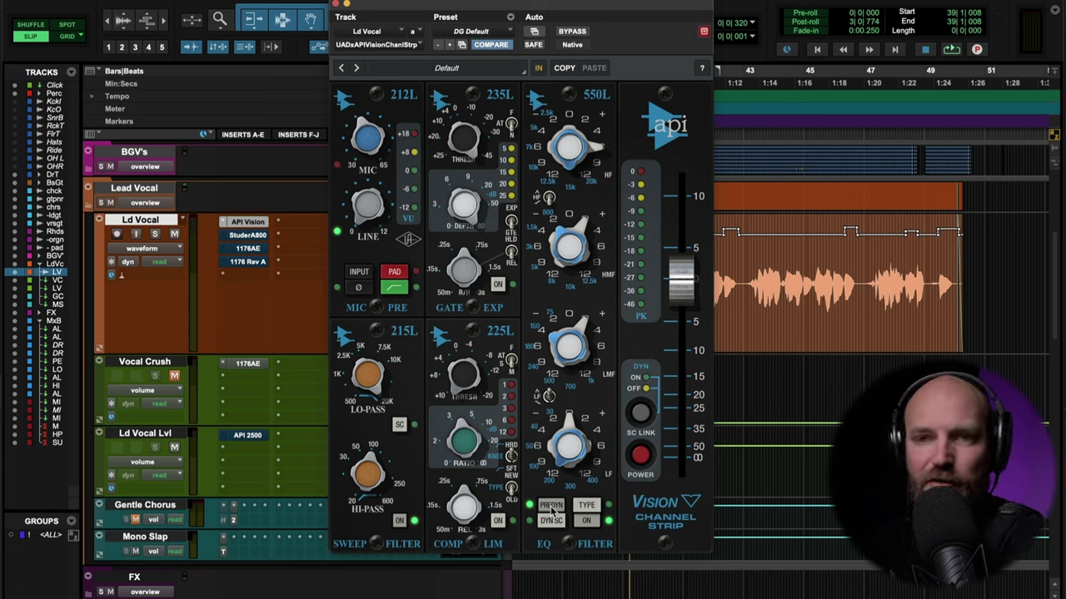
click(551, 506)
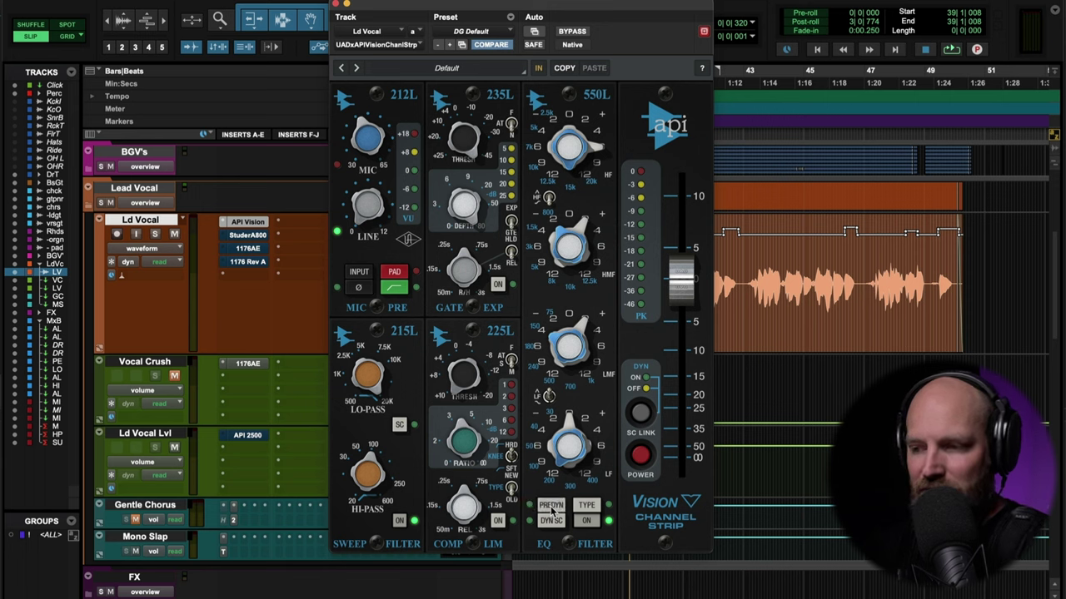
click(337, 4)
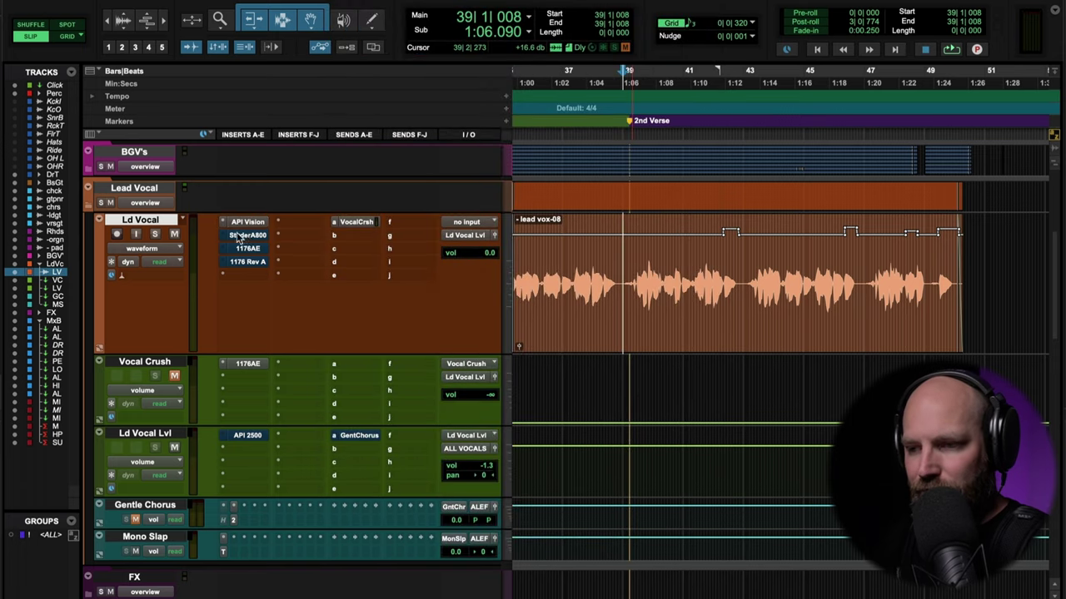
Open the Studer A800 on the Ld Vocal track and examine its tape, IPS, calibration and noise settings.
click(247, 236)
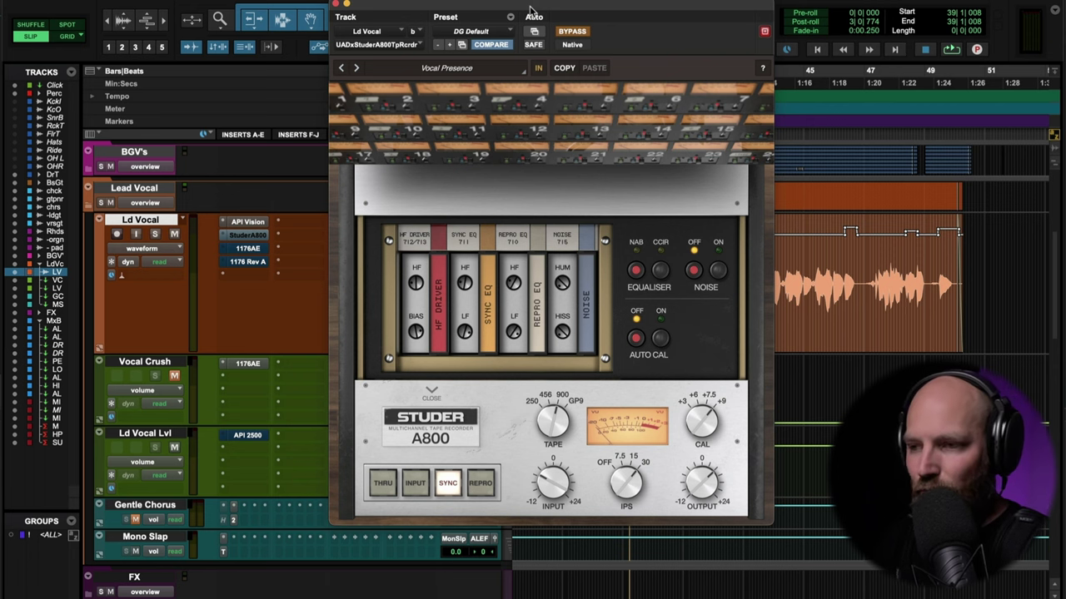
drag(544, 9, 533, 25)
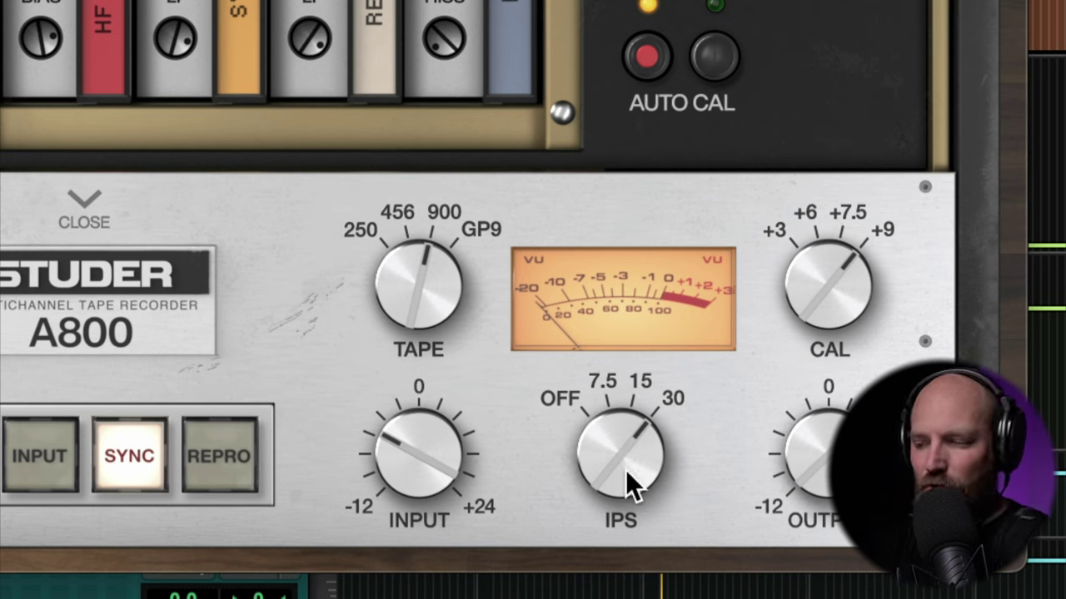
drag(617, 516, 615, 546)
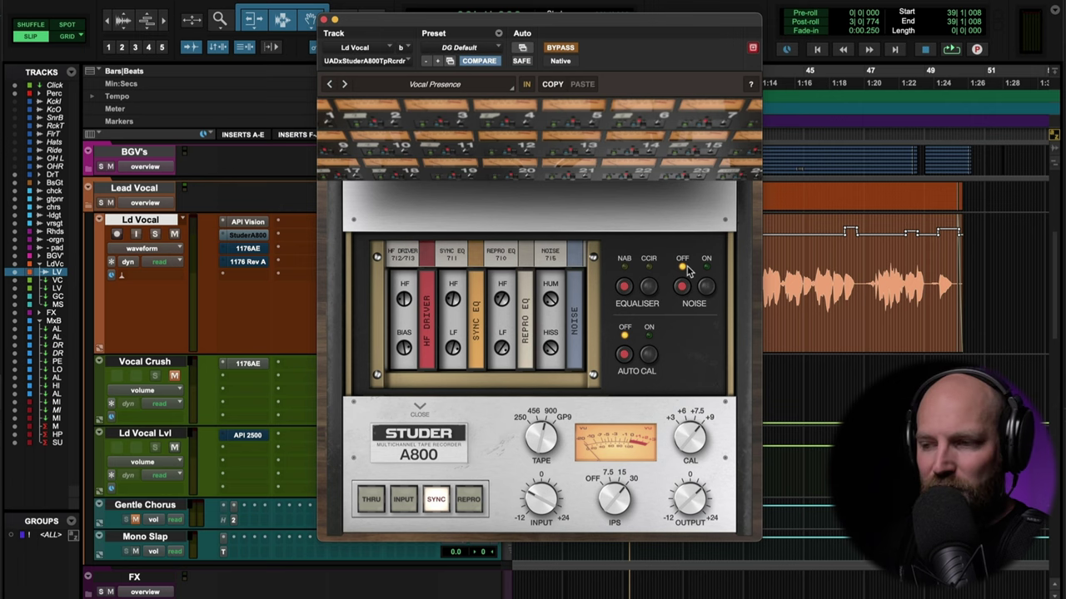
drag(523, 27, 586, 17)
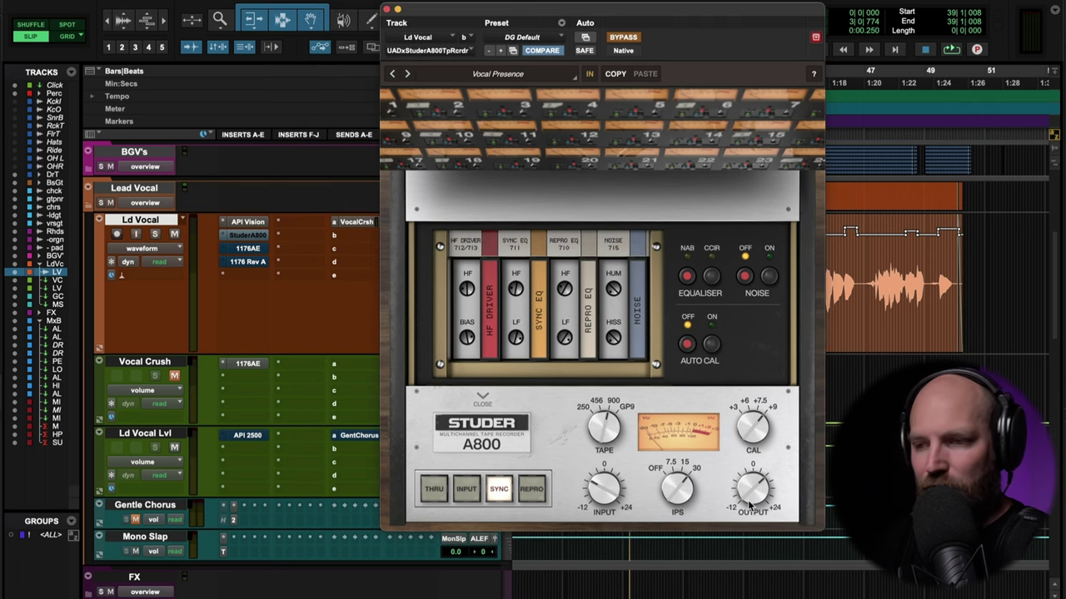
Play the lead vocal while comparing the Studer A800 bypassed and active, and leave the tape plug-in active.
key(space)
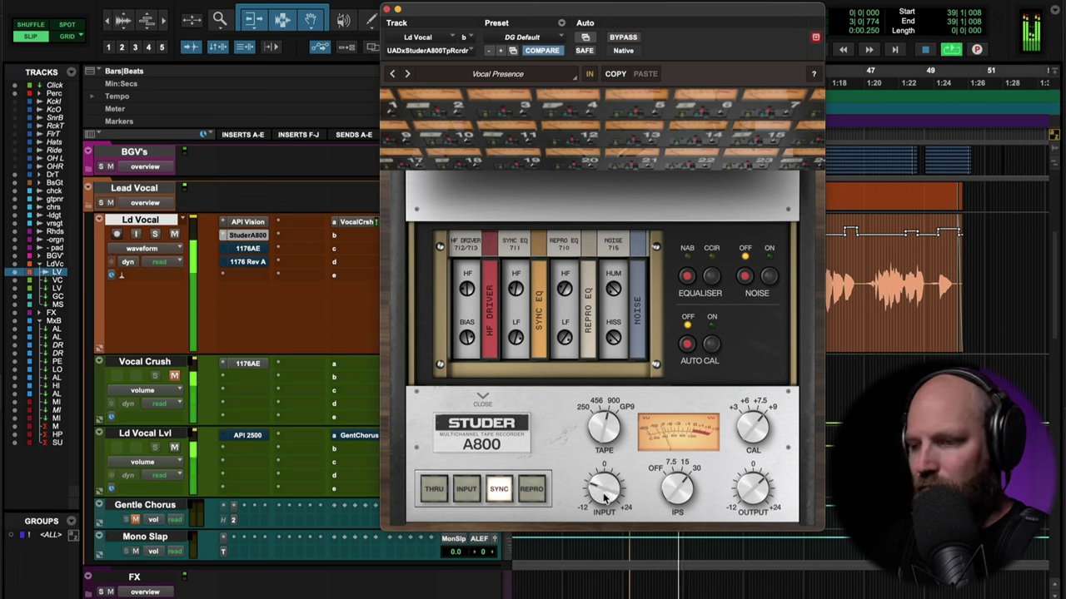
click(624, 38)
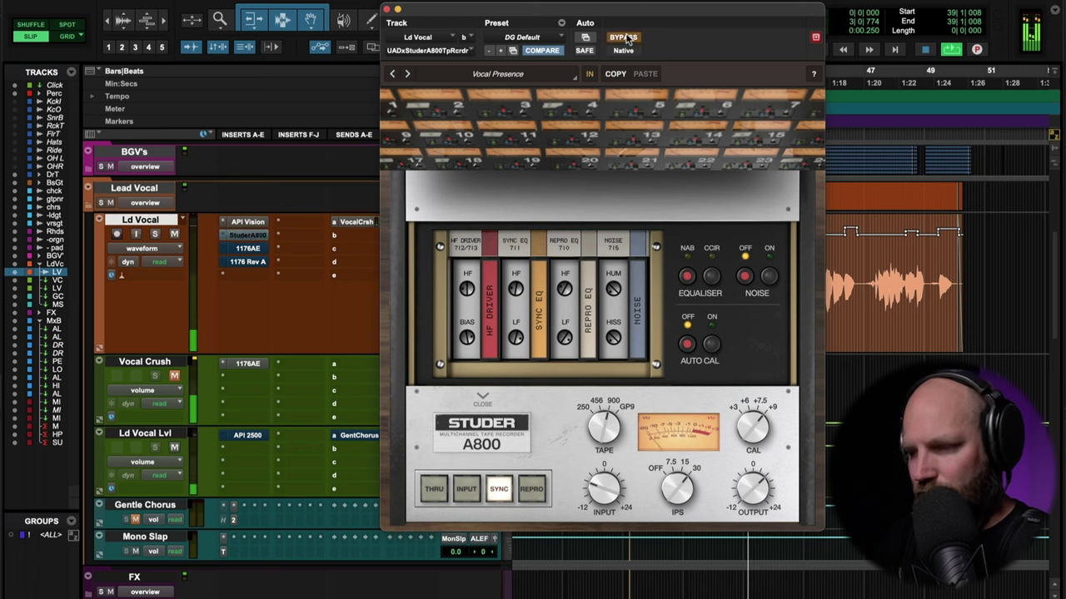
click(625, 37)
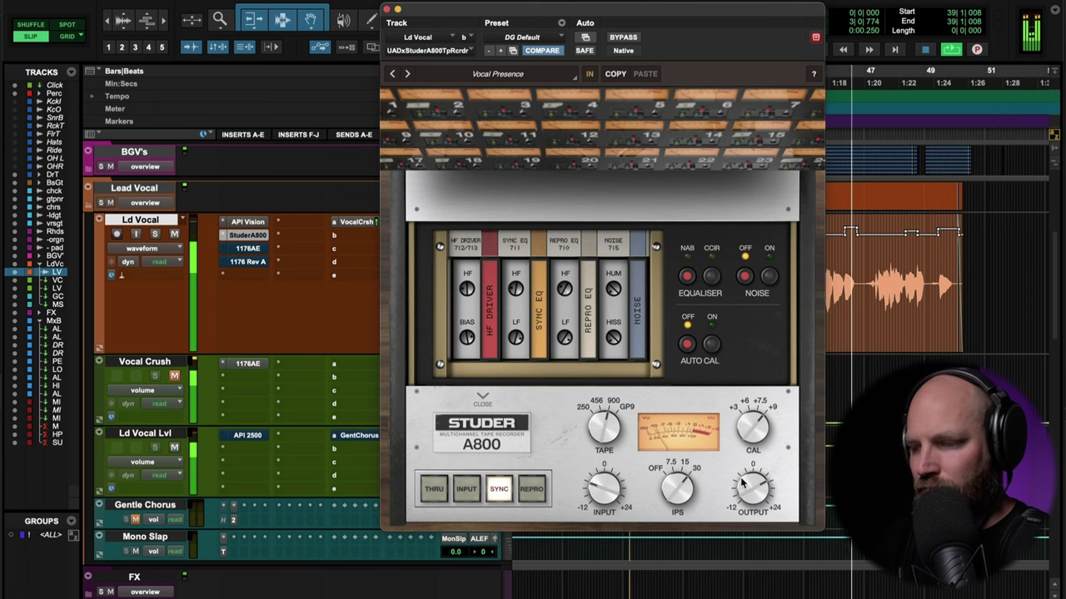
click(624, 38)
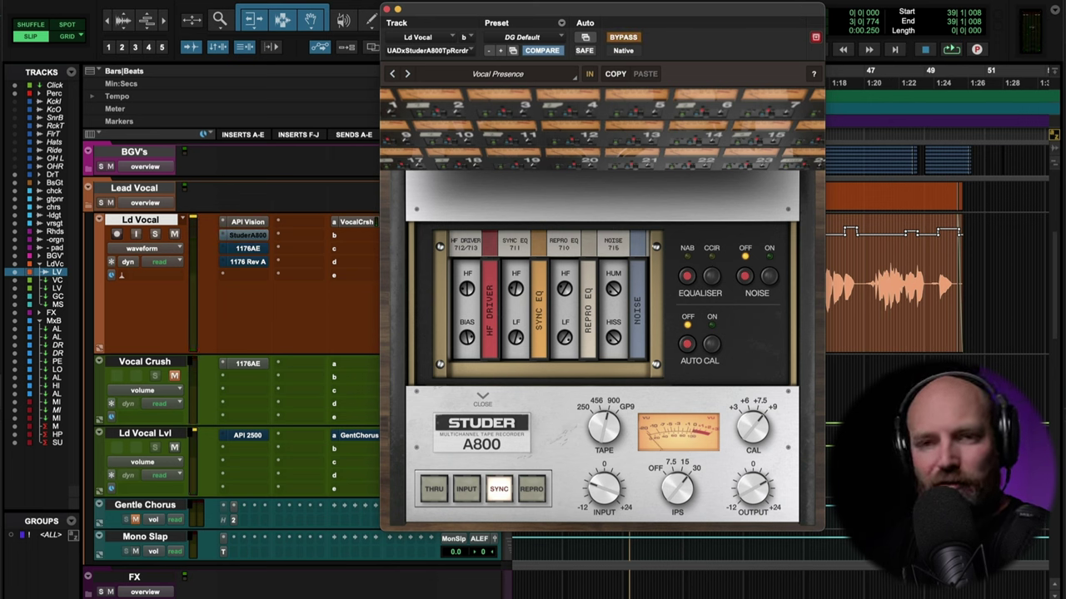
click(623, 39)
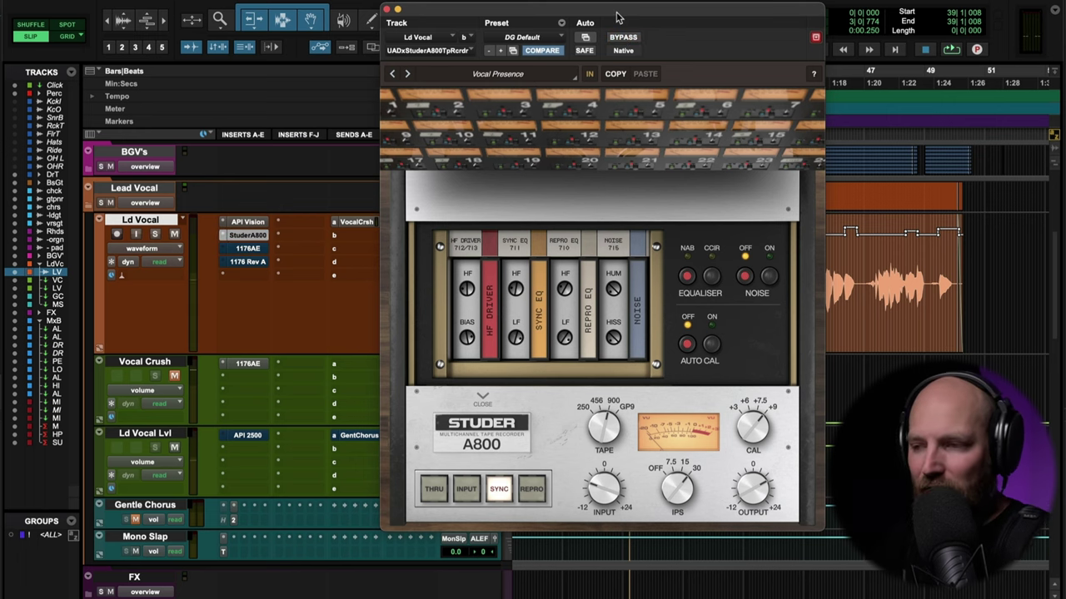
Duplicate the Studer A800 into Ld Vocal insert G and load the Cassette Deck preset in the copy.
drag(617, 16, 565, 26)
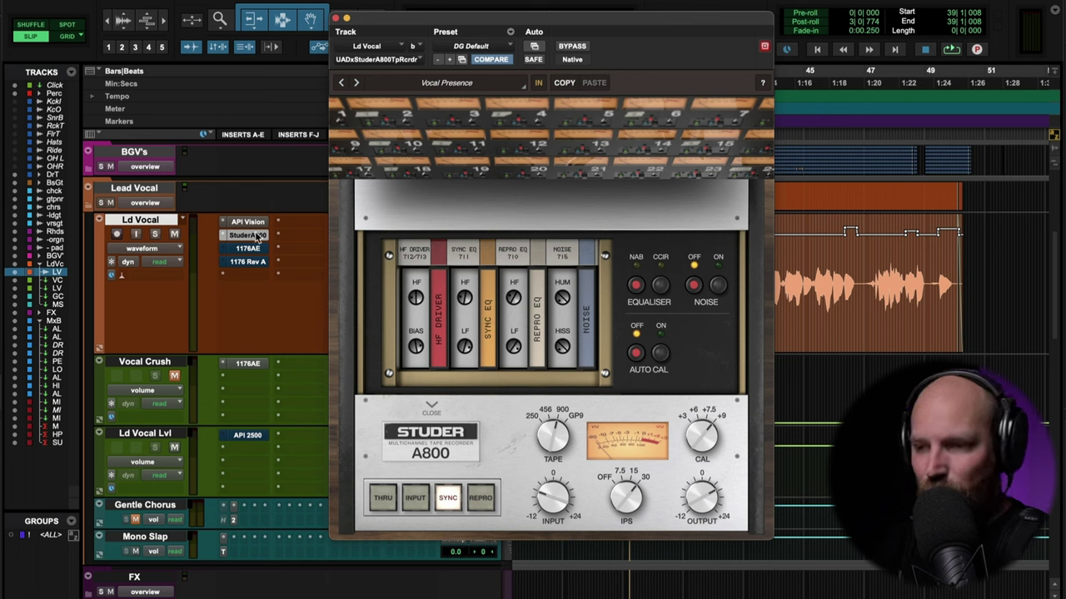
drag(259, 237, 301, 236)
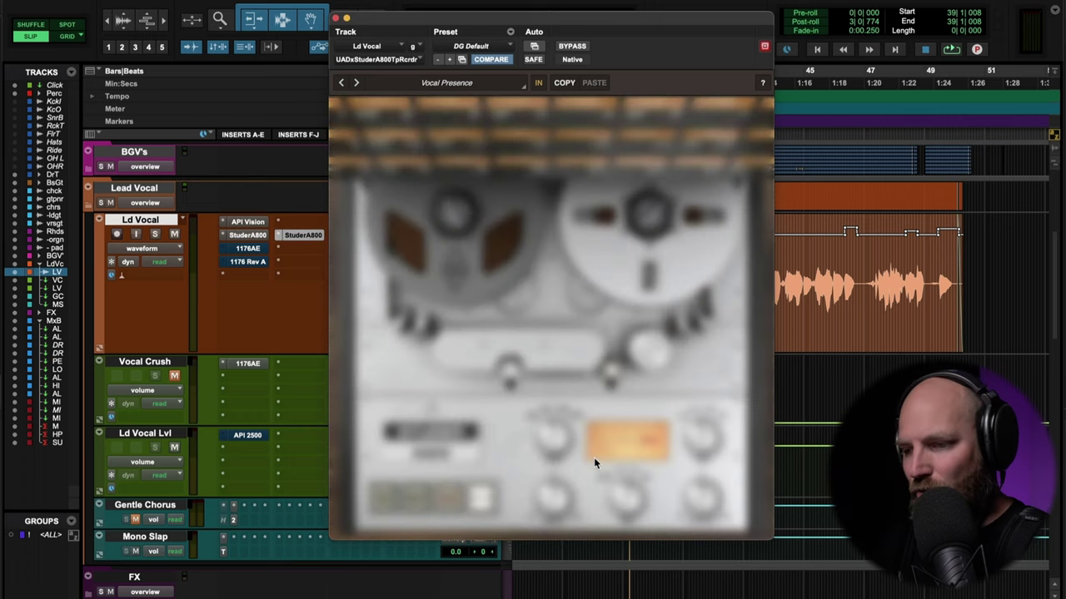
click(443, 84)
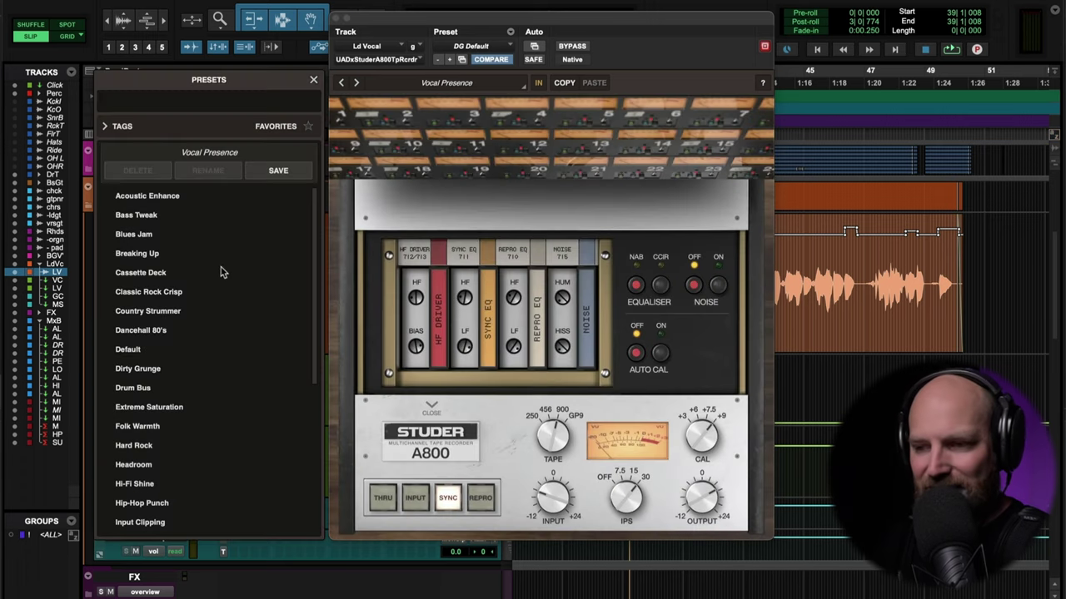
click(172, 273)
click(313, 81)
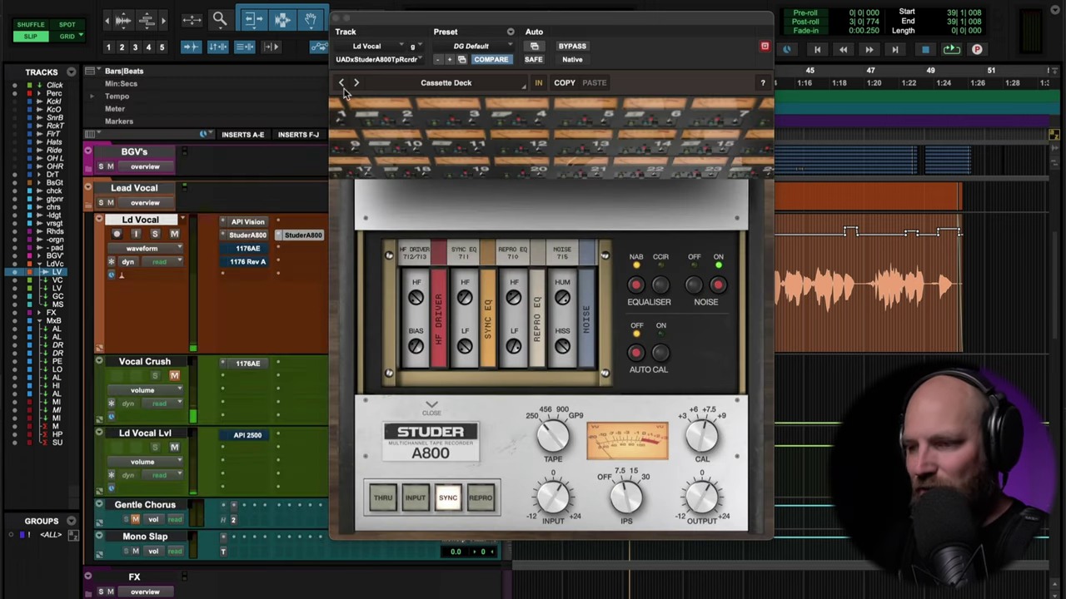
Turn off the tape noise in the duplicate Studer A800 and audition it on the soloed Ld Vocal track.
click(694, 285)
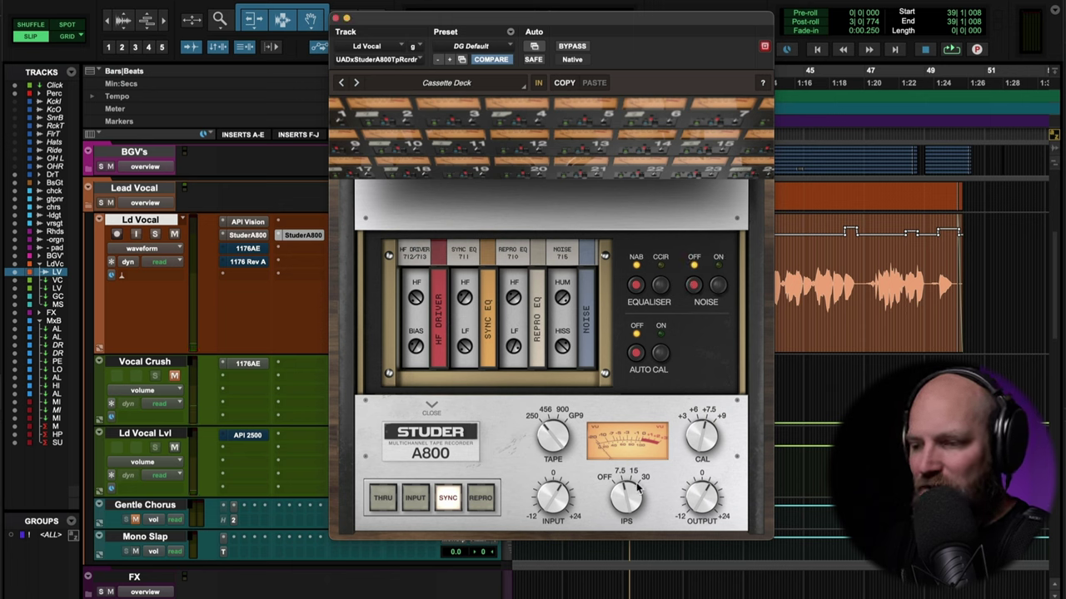
key(shift+s)
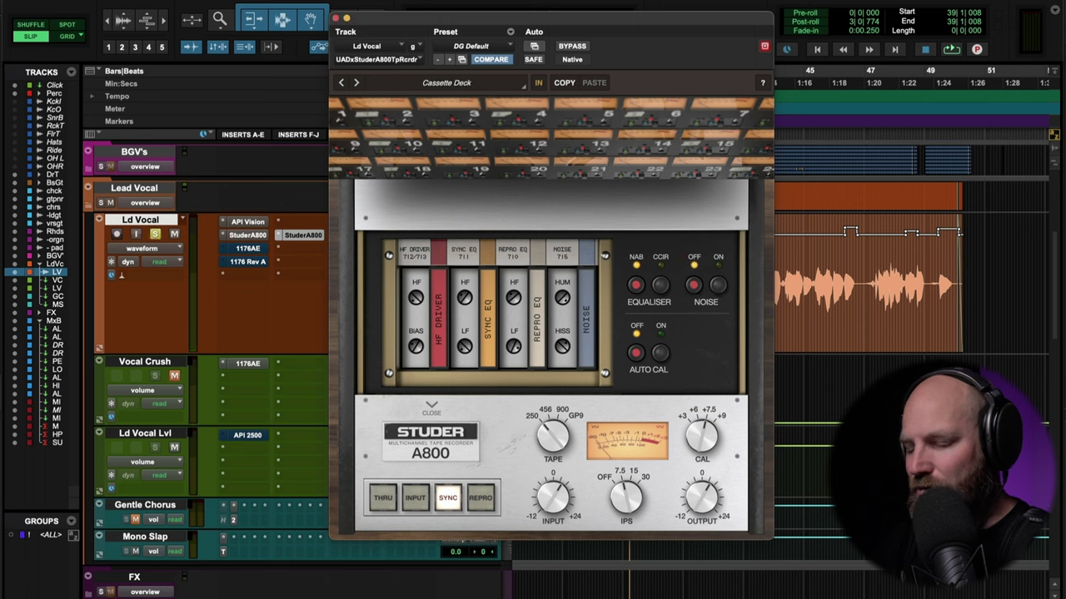
key(space)
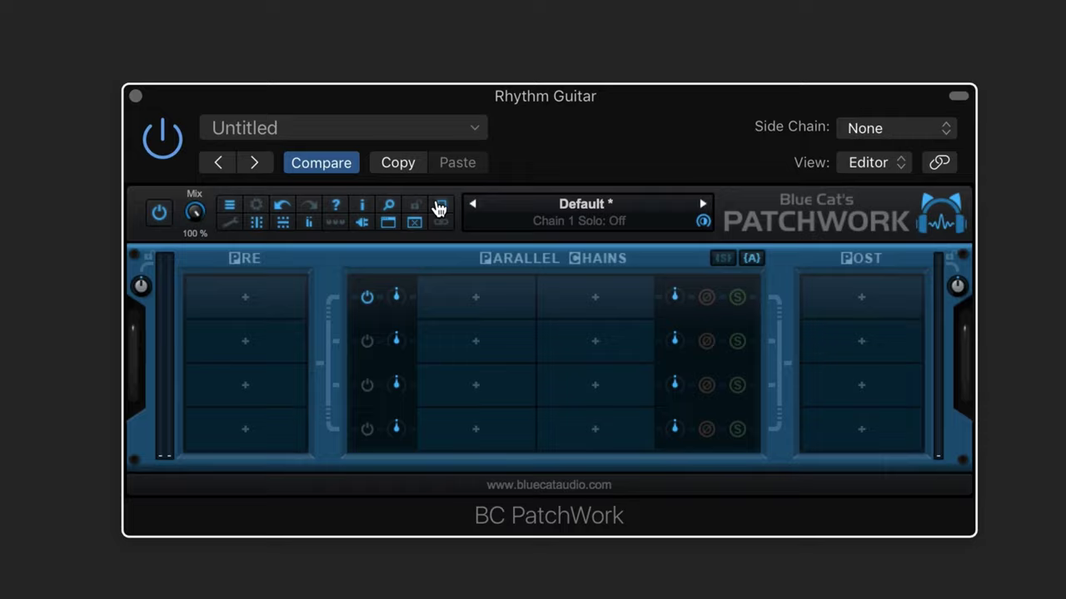
Switch to Blue Cat's PatchWork on the Rhythm Guitar track, set its size to large and 6 columns, and choose a row count.
click(477, 226)
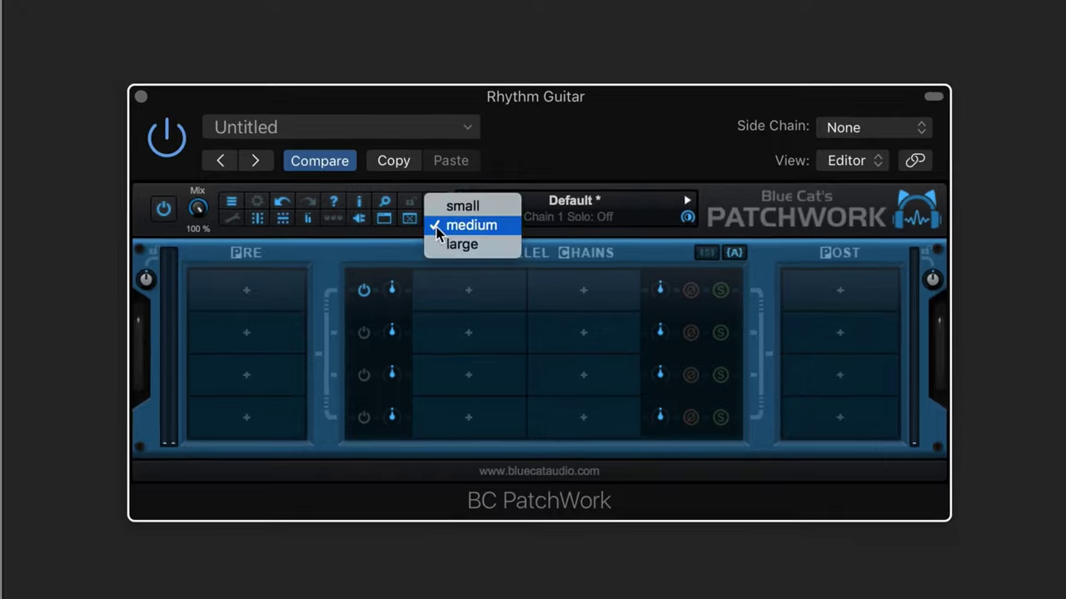
click(423, 242)
click(140, 194)
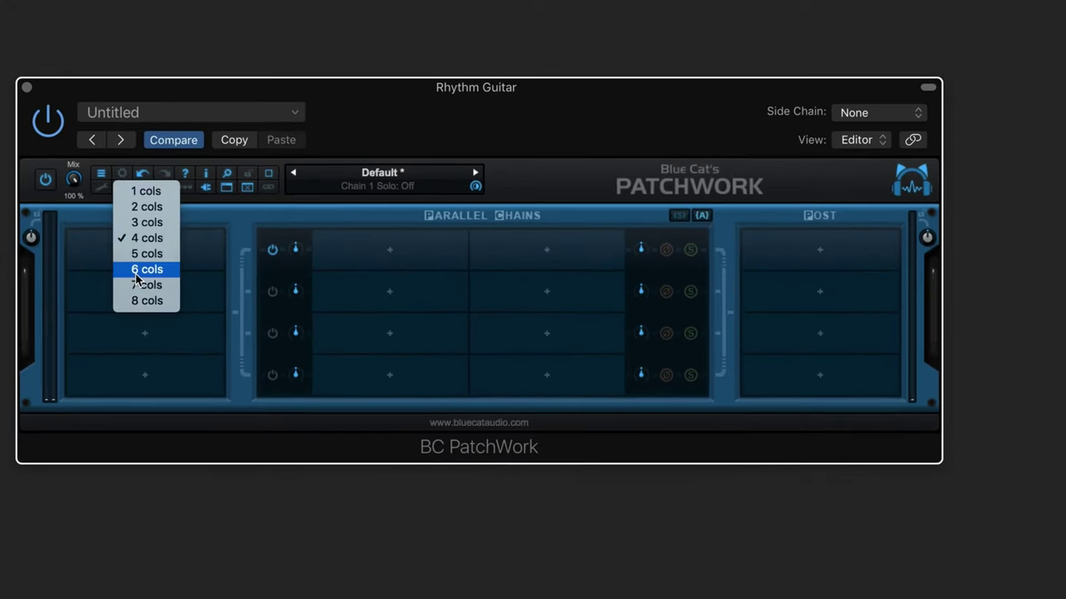
click(158, 286)
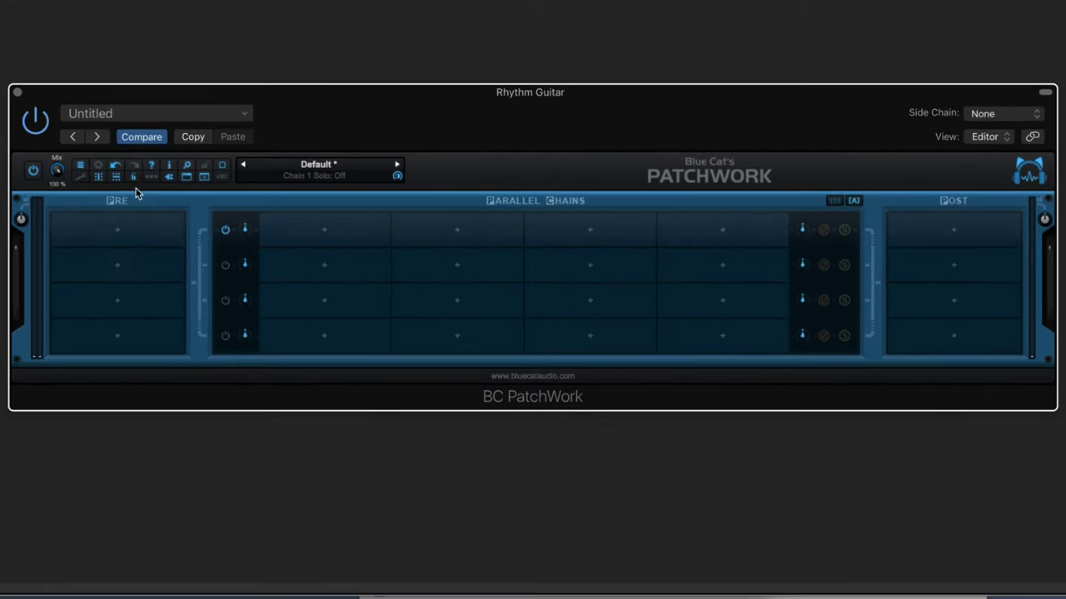
click(117, 178)
click(122, 250)
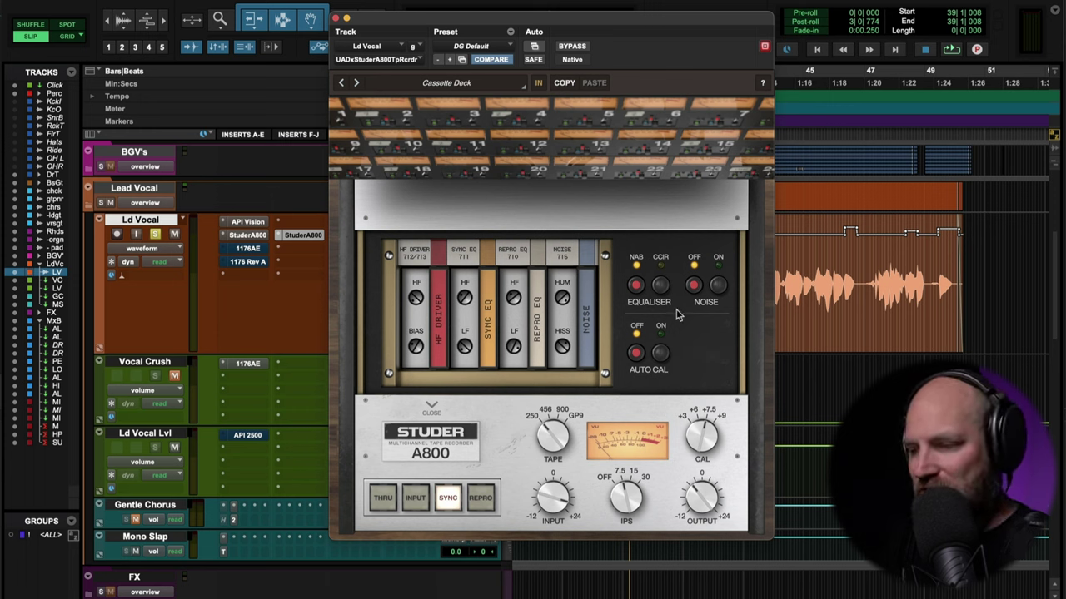
Close and deactivate the duplicate Studer A800, and open the 1176AE on the Ld Vocal track with bypass off.
click(335, 18)
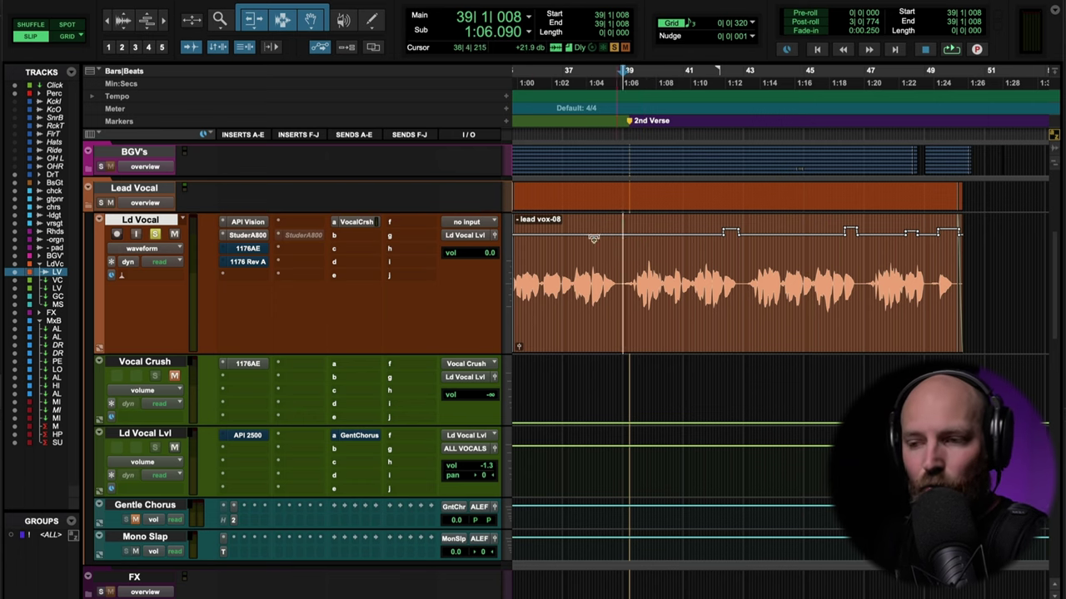
click(260, 249)
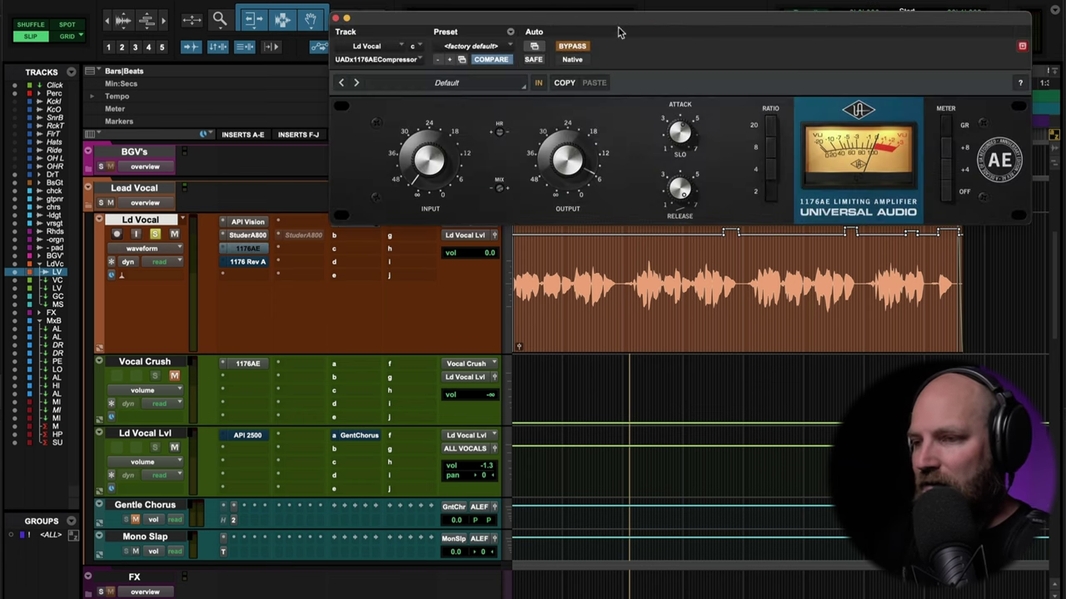
drag(625, 19, 547, 76)
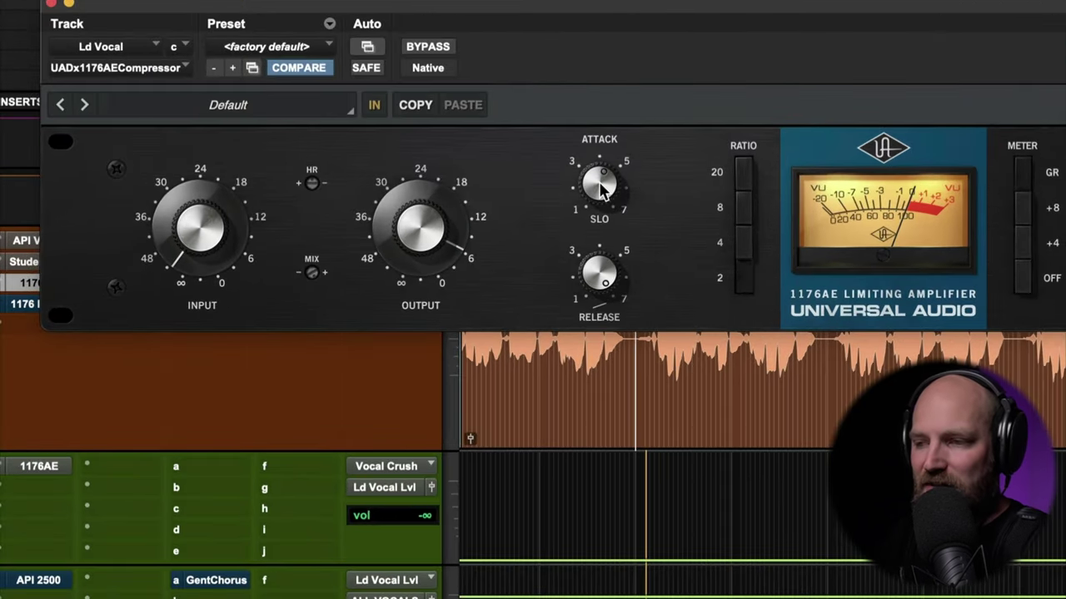
Try the 1176AE's slowest attack, return the attack to between 3 and 5, and play the soloed vocal.
drag(598, 200, 595, 114)
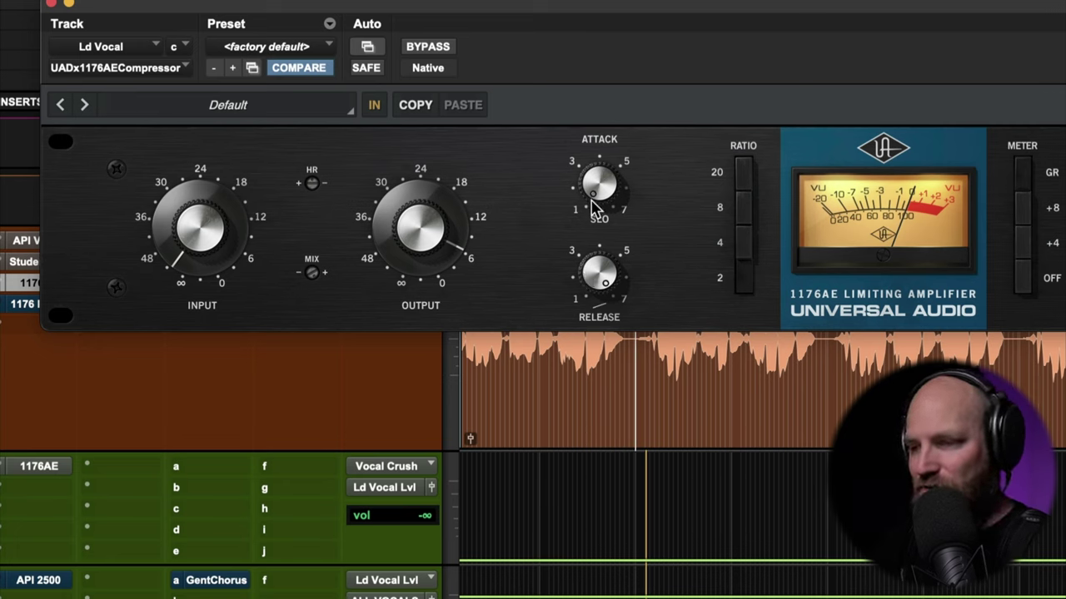
drag(595, 208, 605, 30)
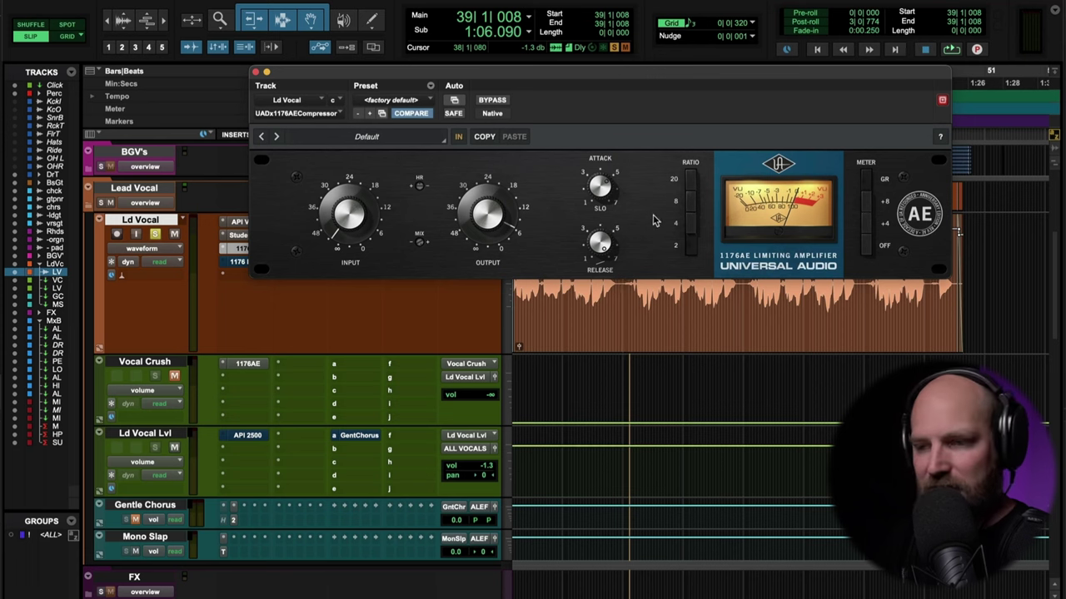
key(space)
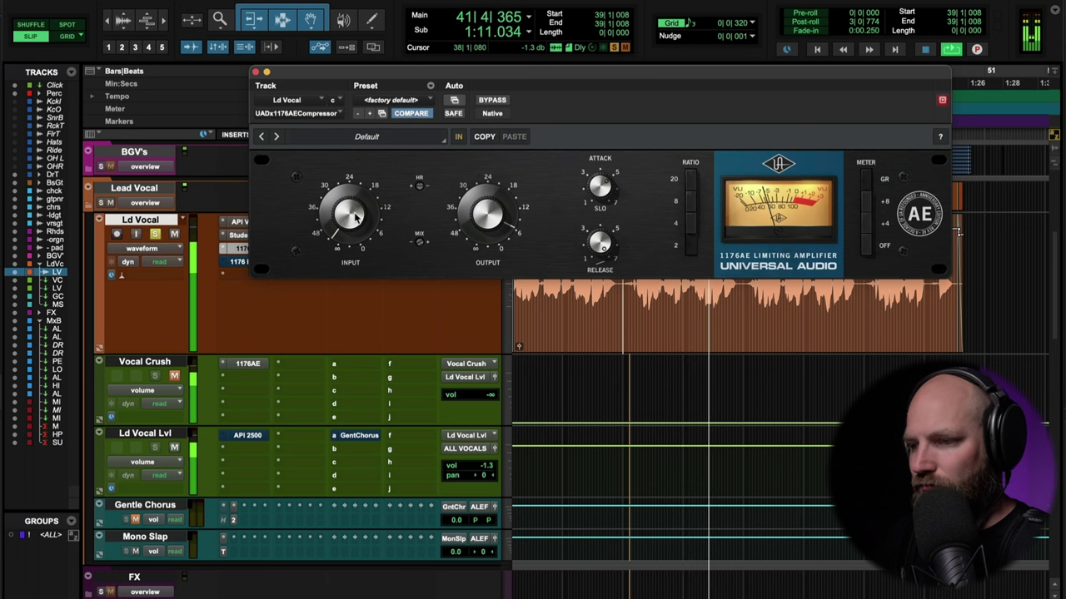
key(space)
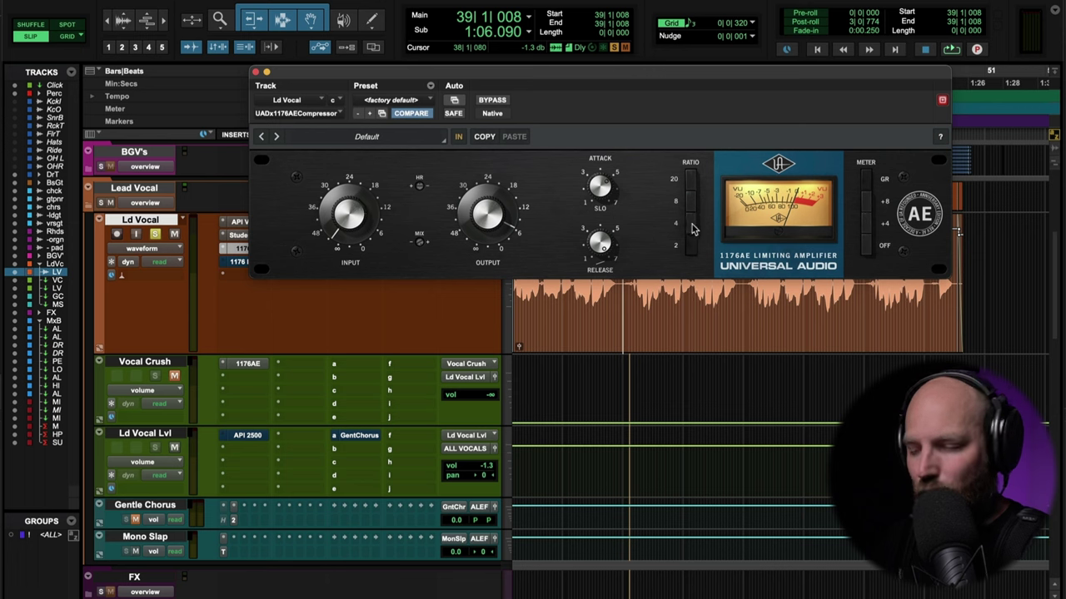
Play the vocal through the 1176AE soloed and in the full mix, and bypass the compressor for comparison.
key(space)
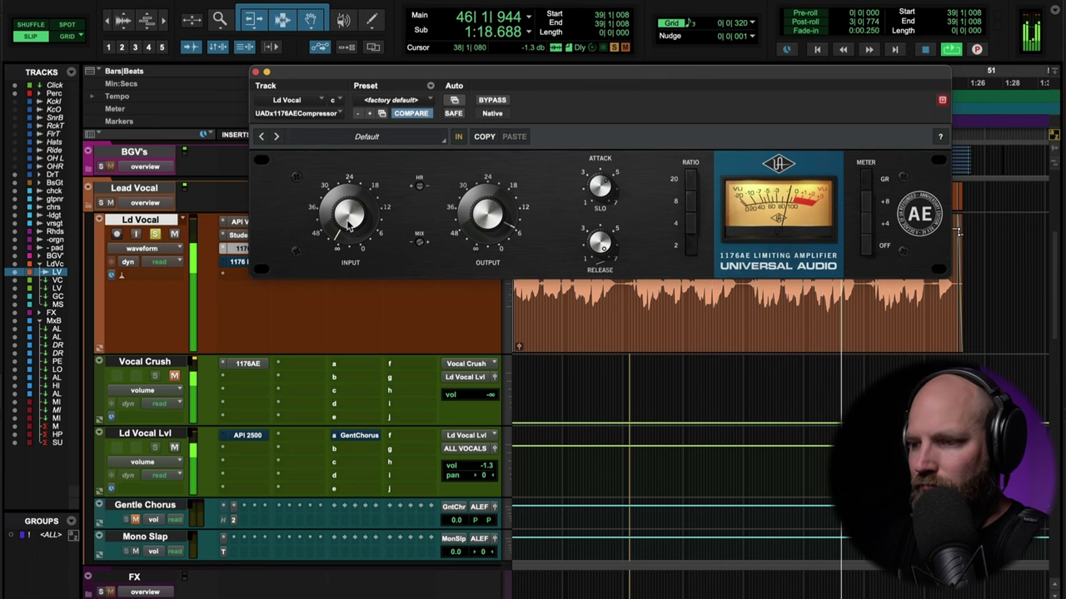
key(space)
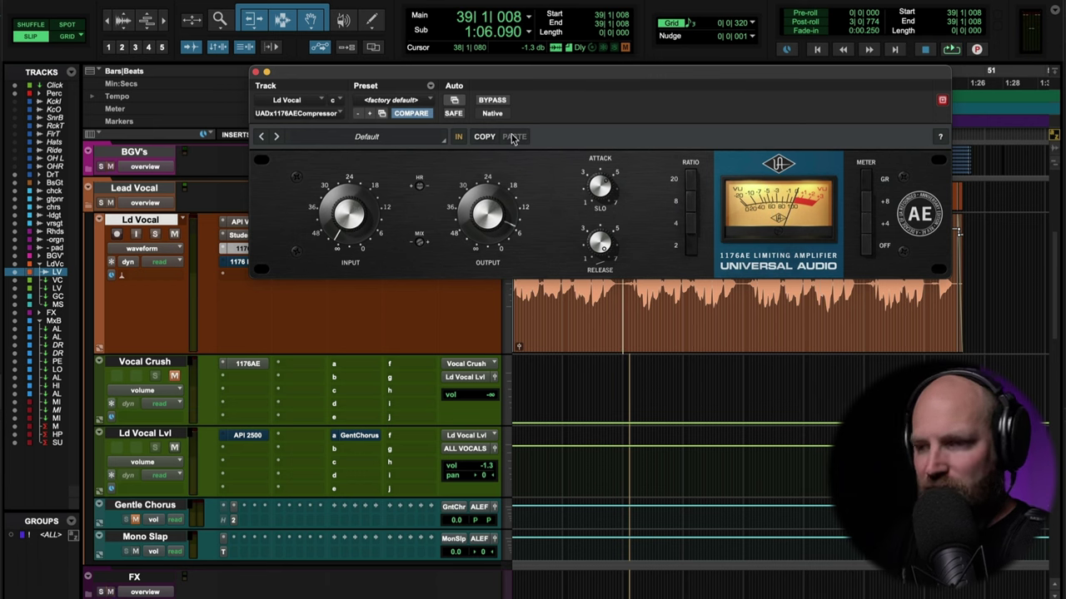
key(space)
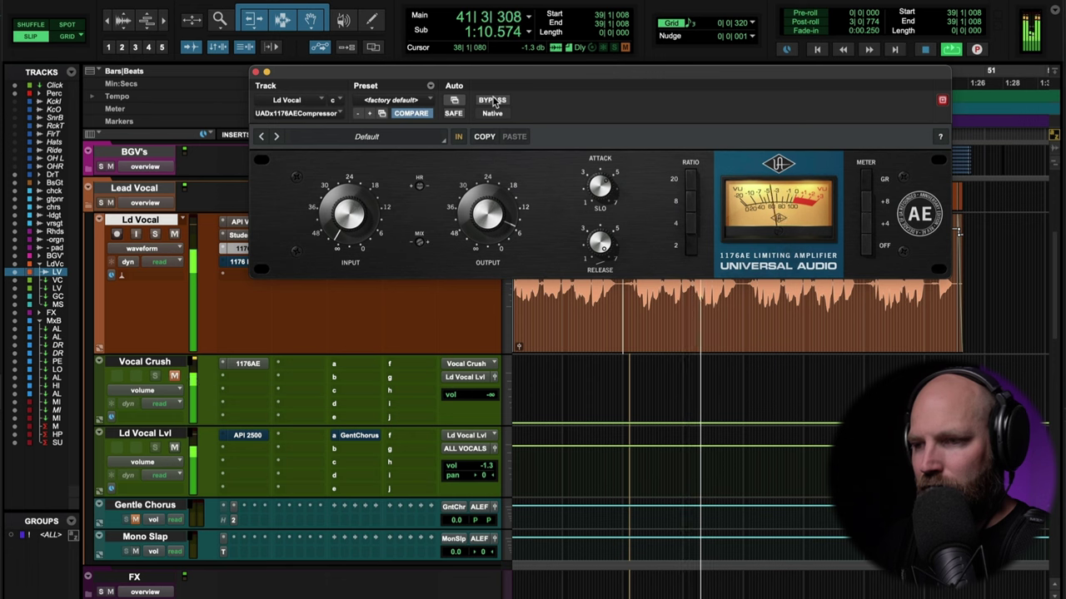
key(space)
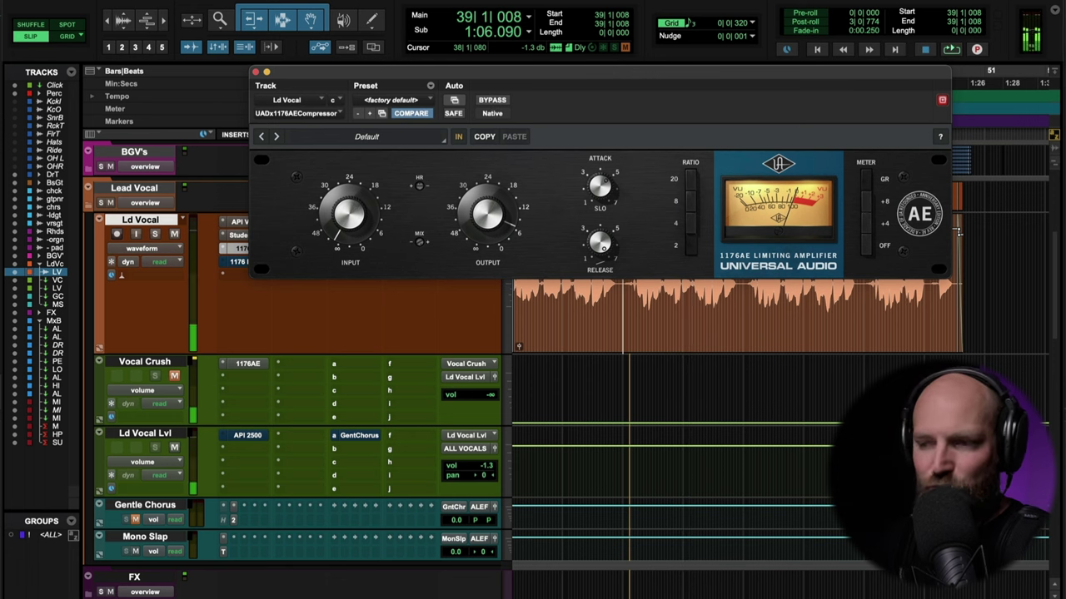
click(492, 100)
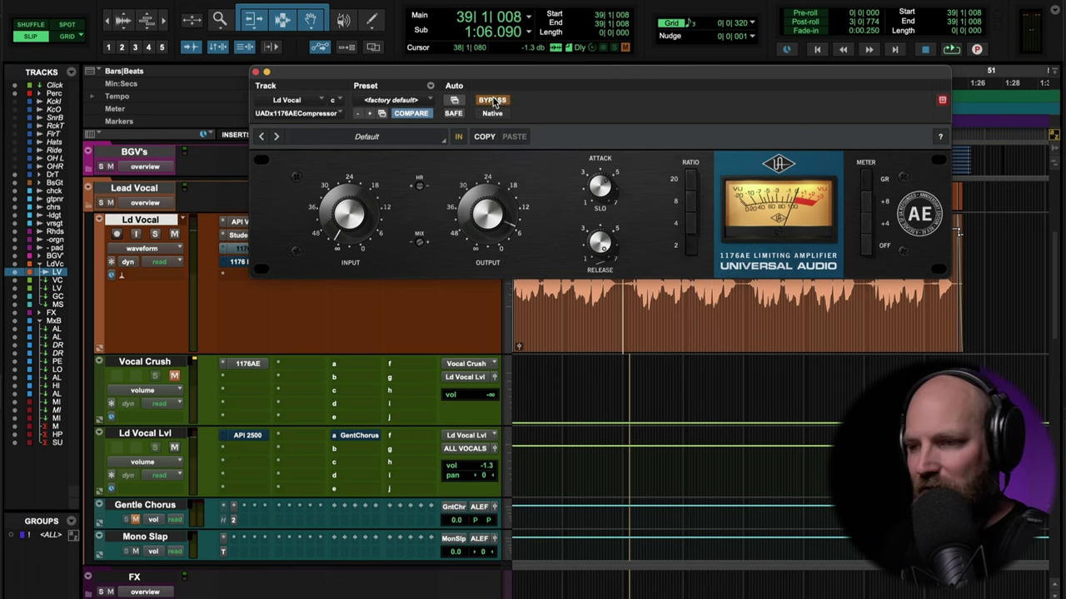
Move the 1176AE window clear of the waveform and play the 2nd Verse vocal from bars 39 and 40 with the compressor bypassed.
drag(481, 77, 500, 415)
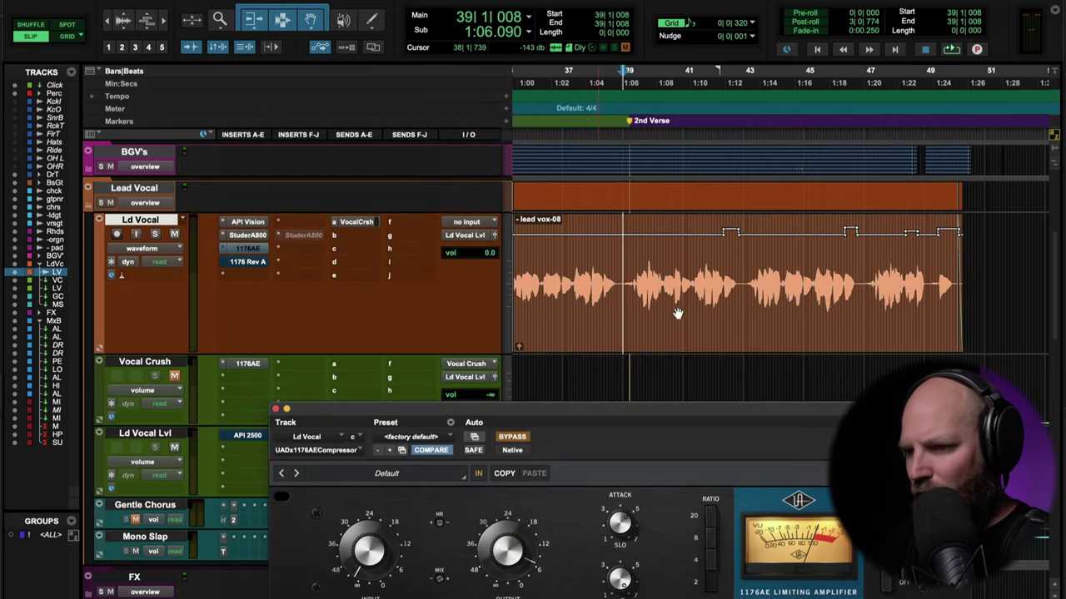
key(ctrl+bracketright)
click(630, 271)
key(space)
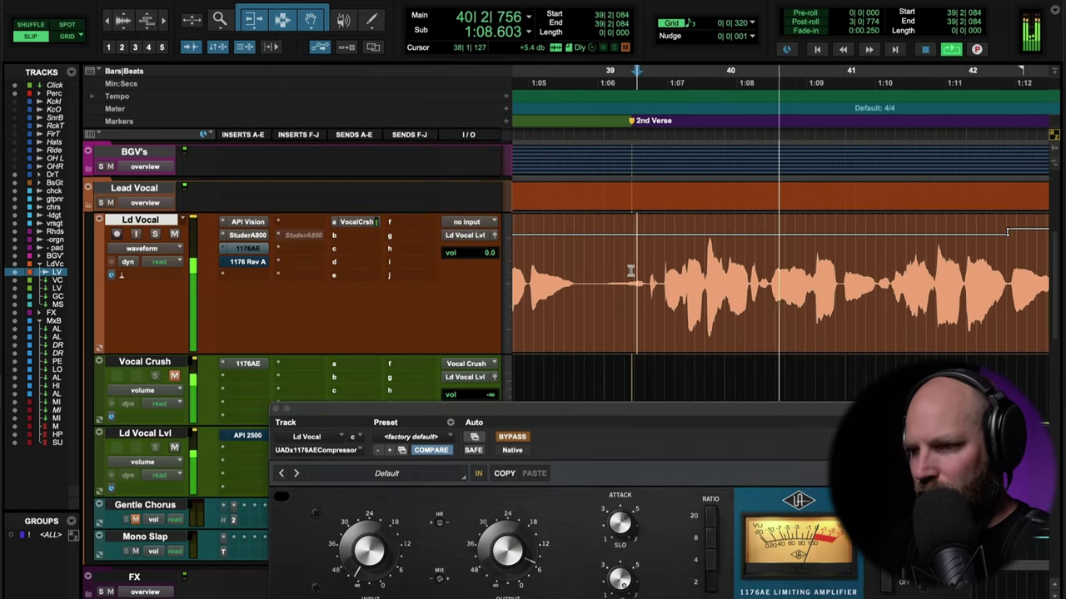
key(space)
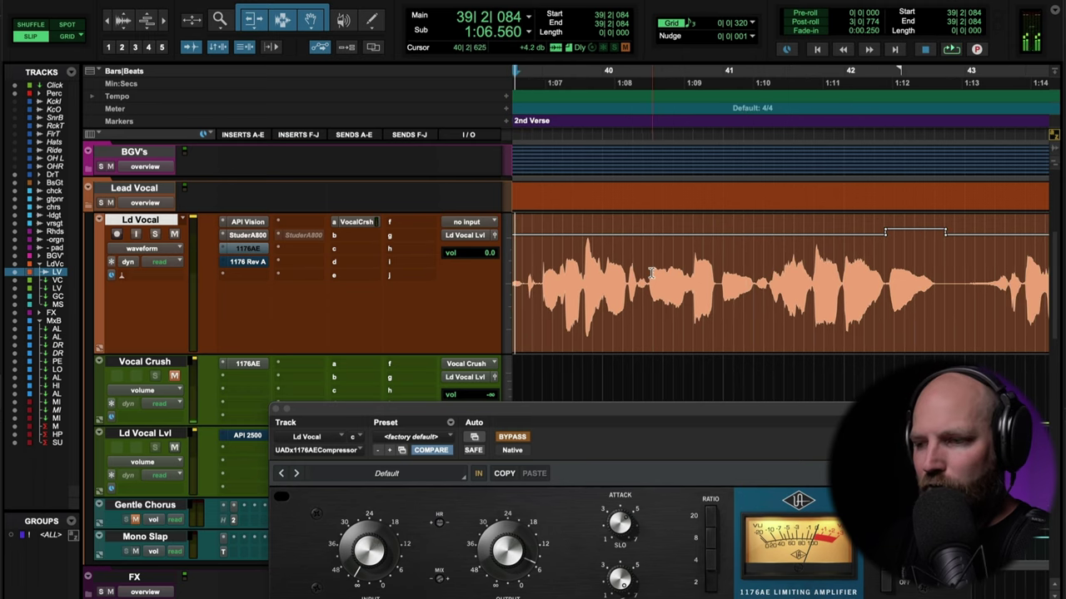
click(649, 275)
key(space)
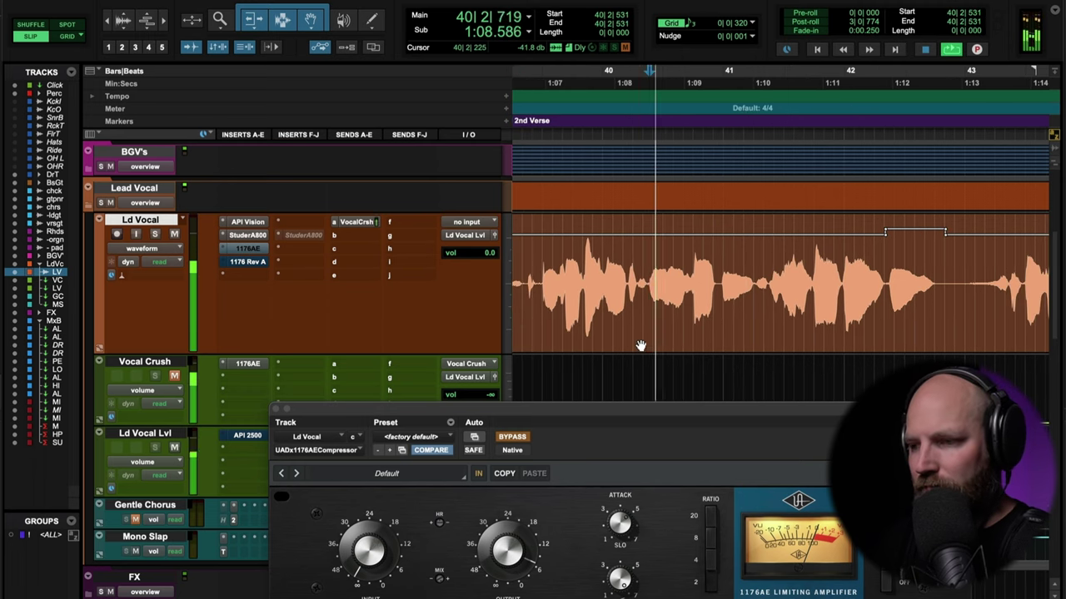
key(space)
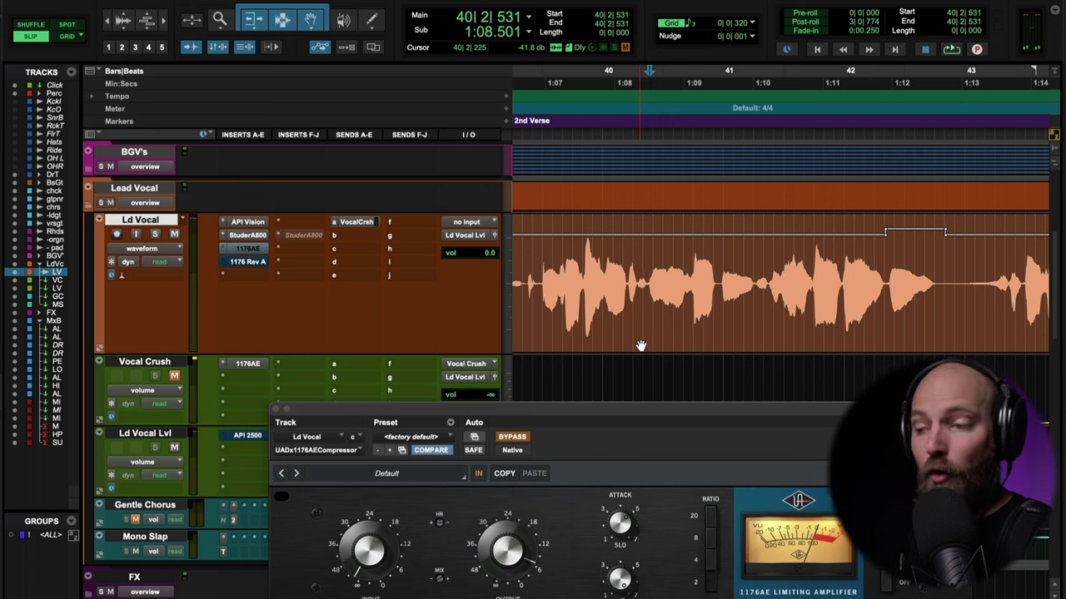
Compare the bar 40 vocal phrase with the 1176AE active and bypassed, leave the compressor active and close its window.
click(537, 421)
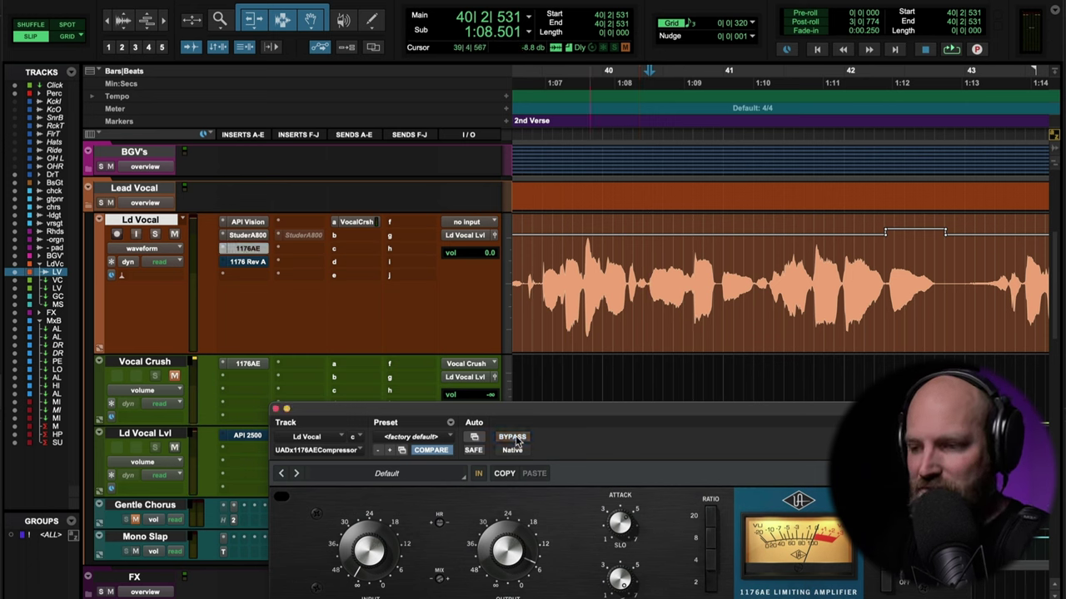
key(space)
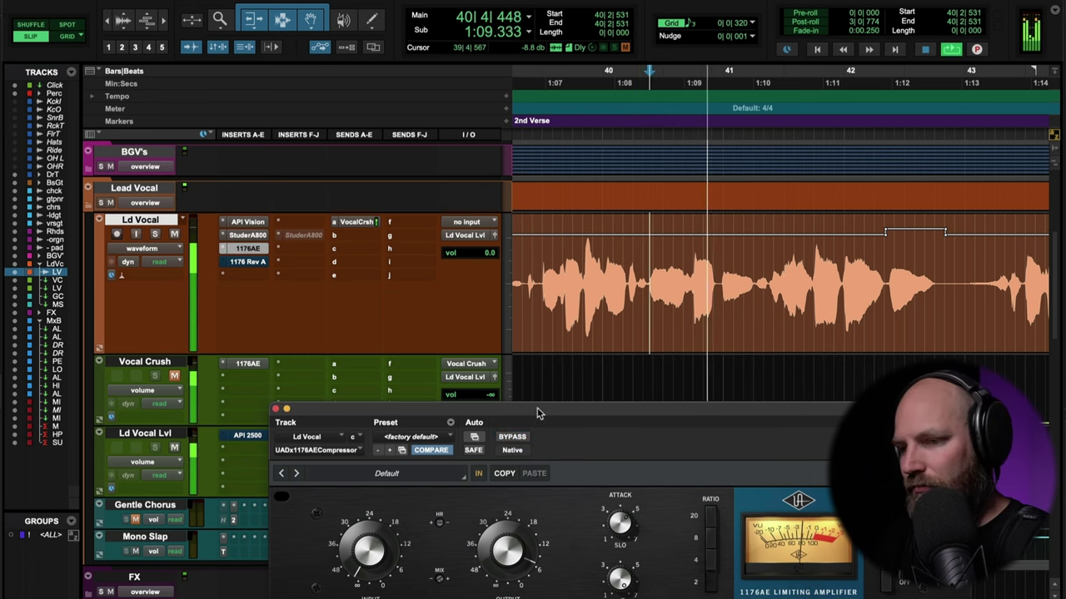
key(space)
key(space)
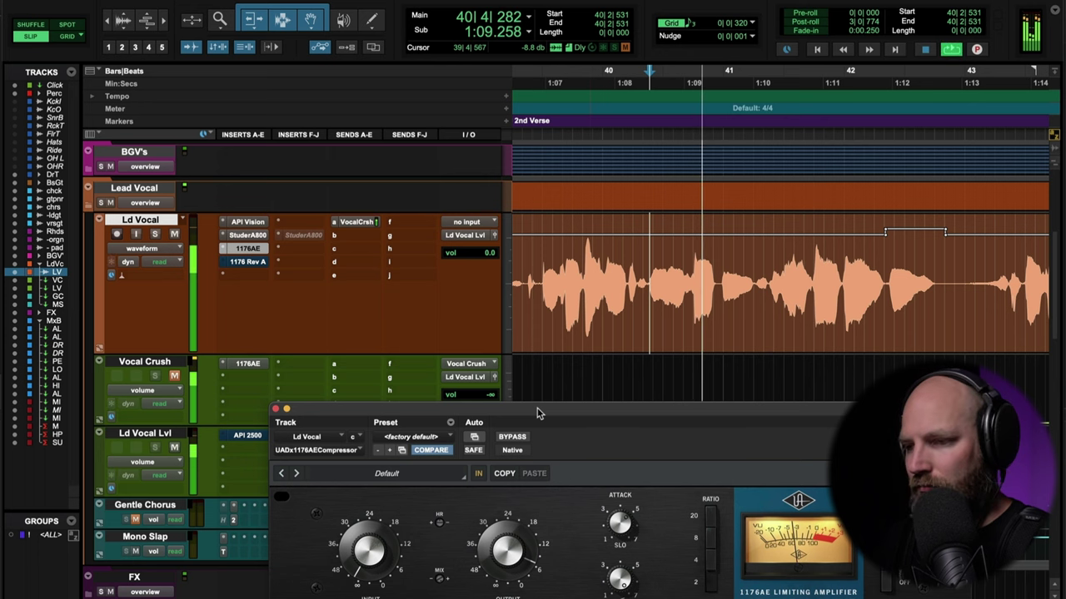
key(space)
click(518, 436)
key(space)
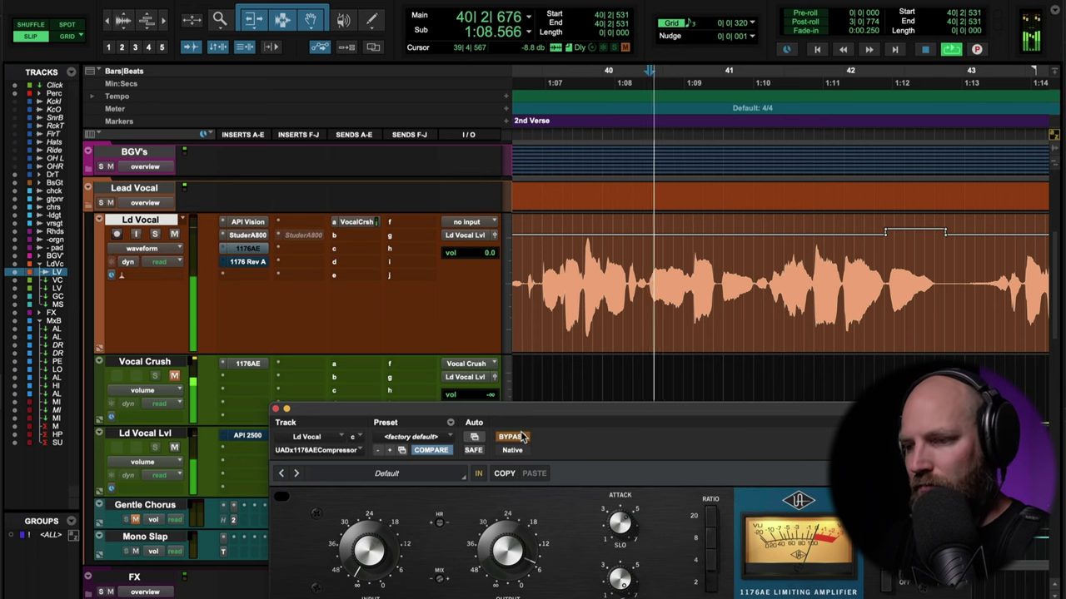
key(space)
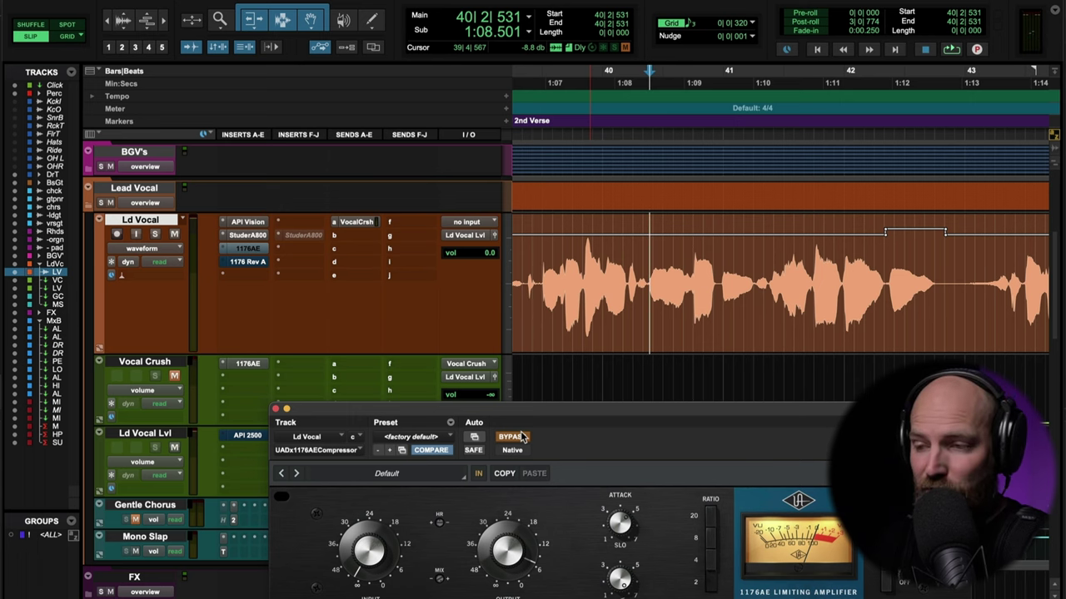
click(517, 436)
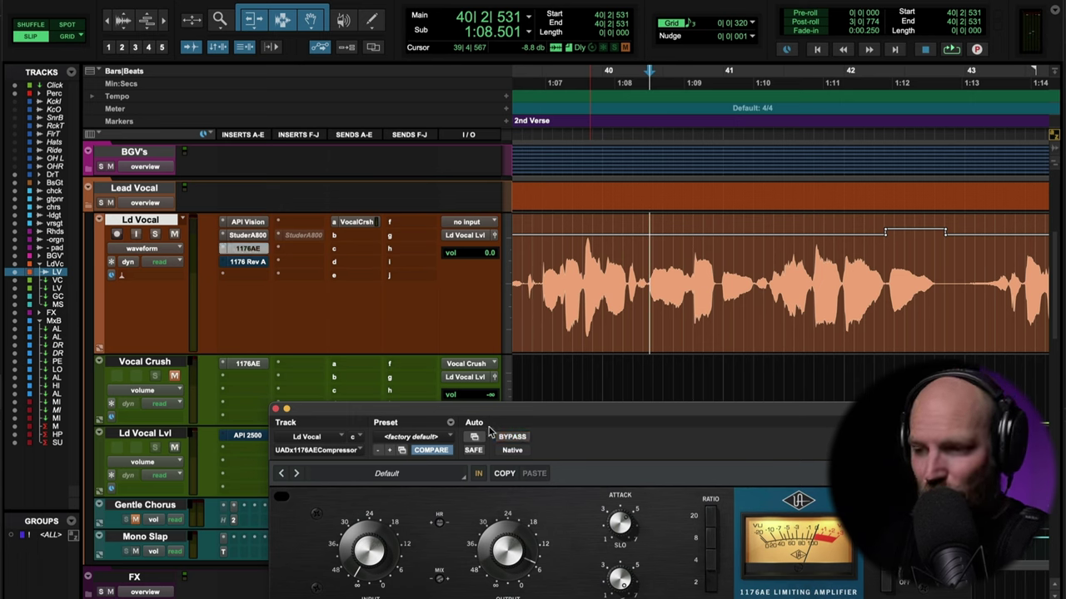
click(276, 409)
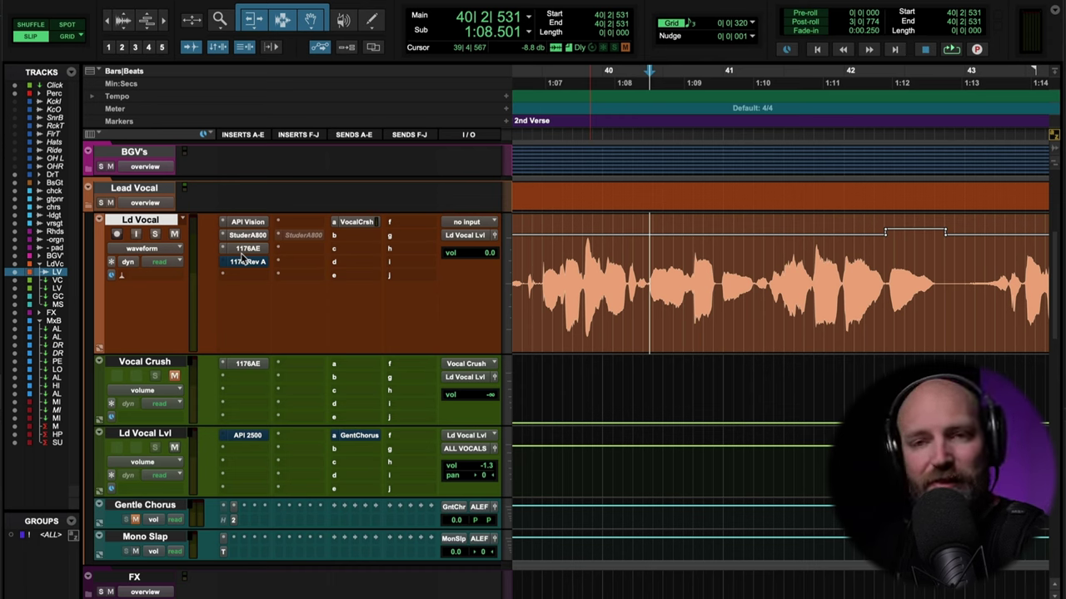
Find the lead vox-06 clip in the 1st Chorus and play it in the mix from bar 28, beat 4.
scroll(533, 296, down, 6)
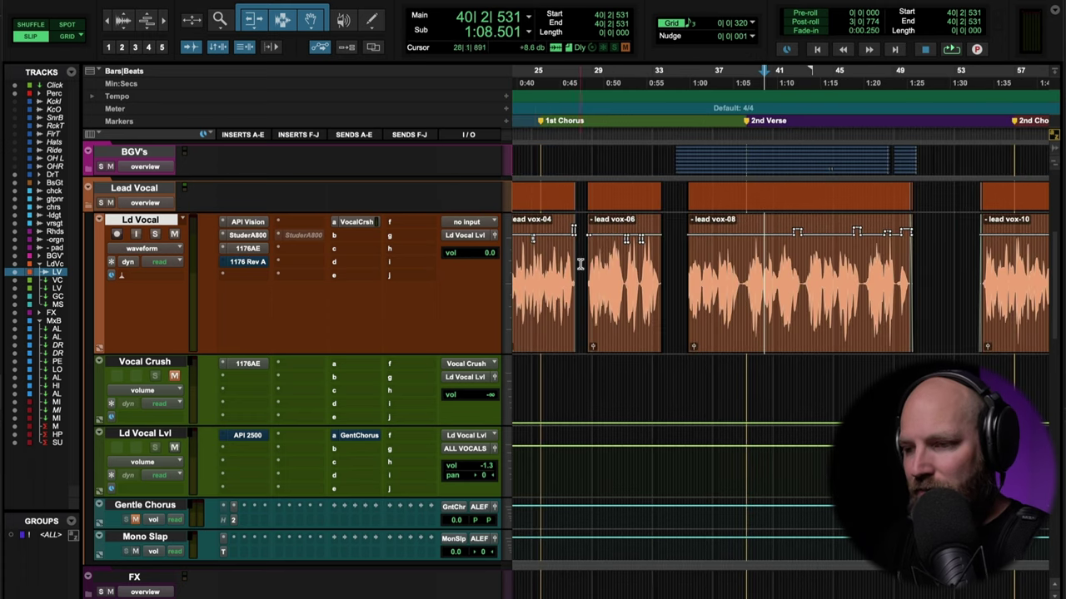
click(580, 264)
scroll(580, 264, up, 6)
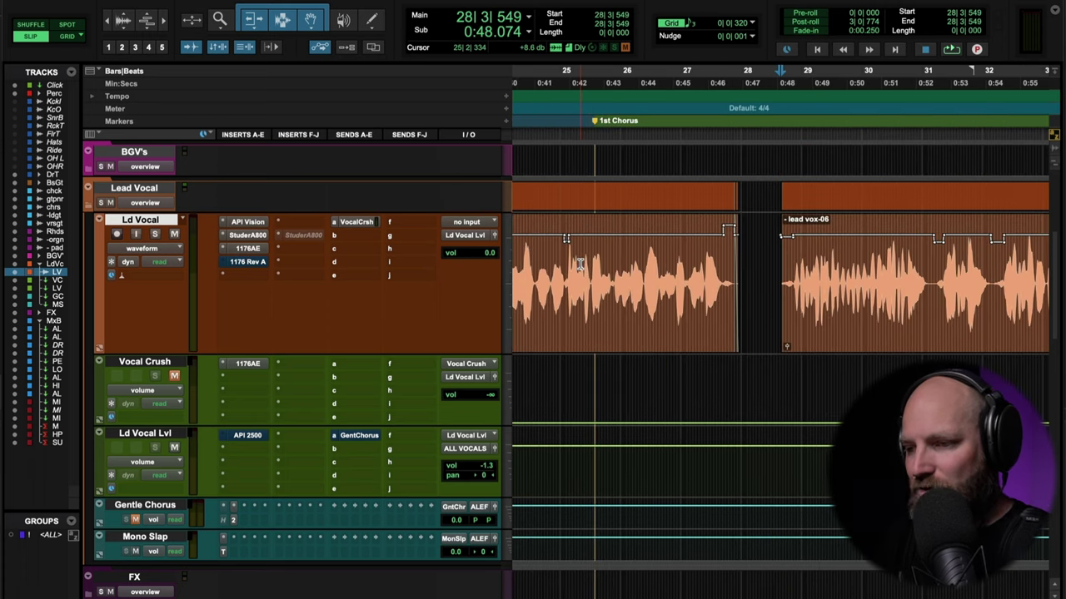
scroll(581, 265, right, 3)
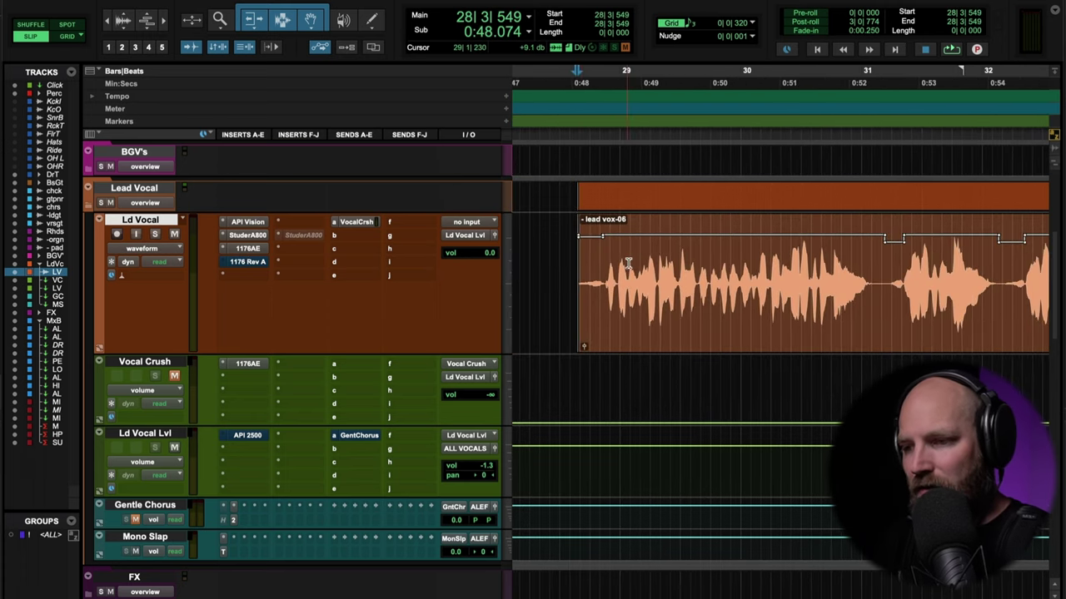
key(Tab)
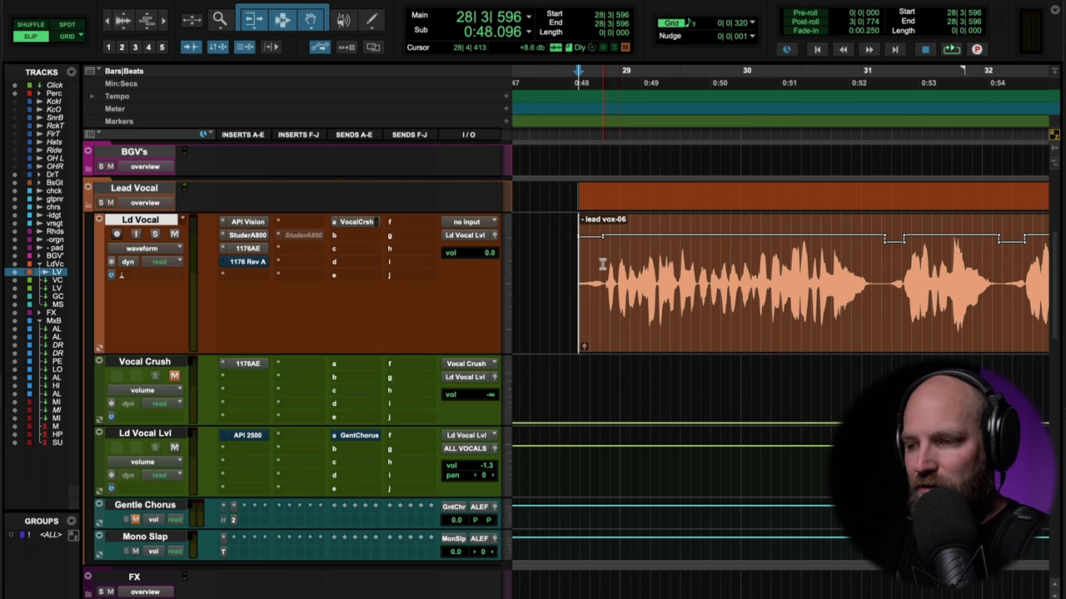
click(601, 263)
key(space)
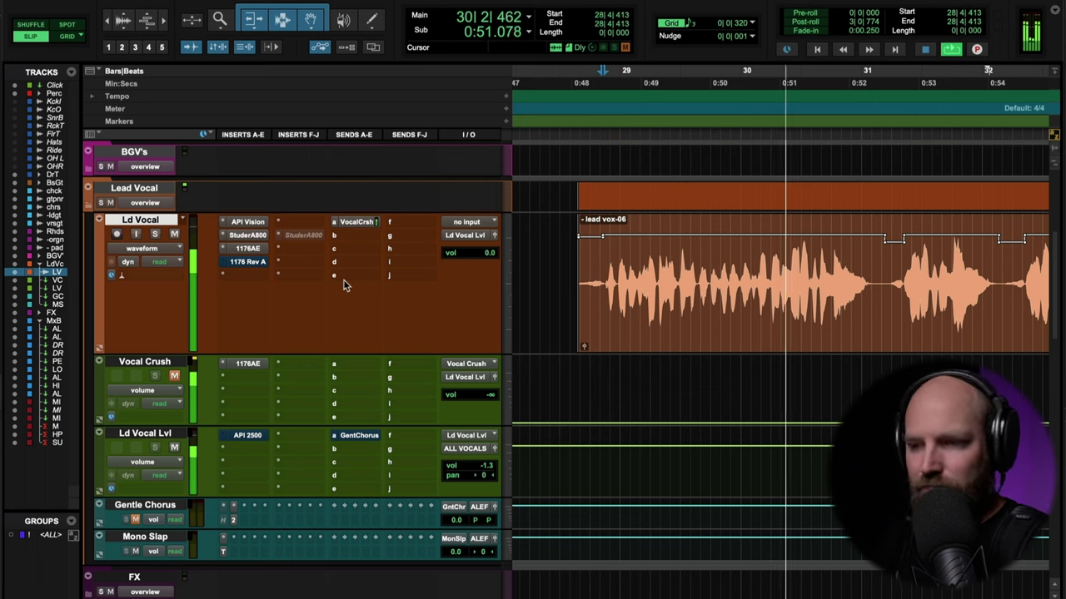
key(space)
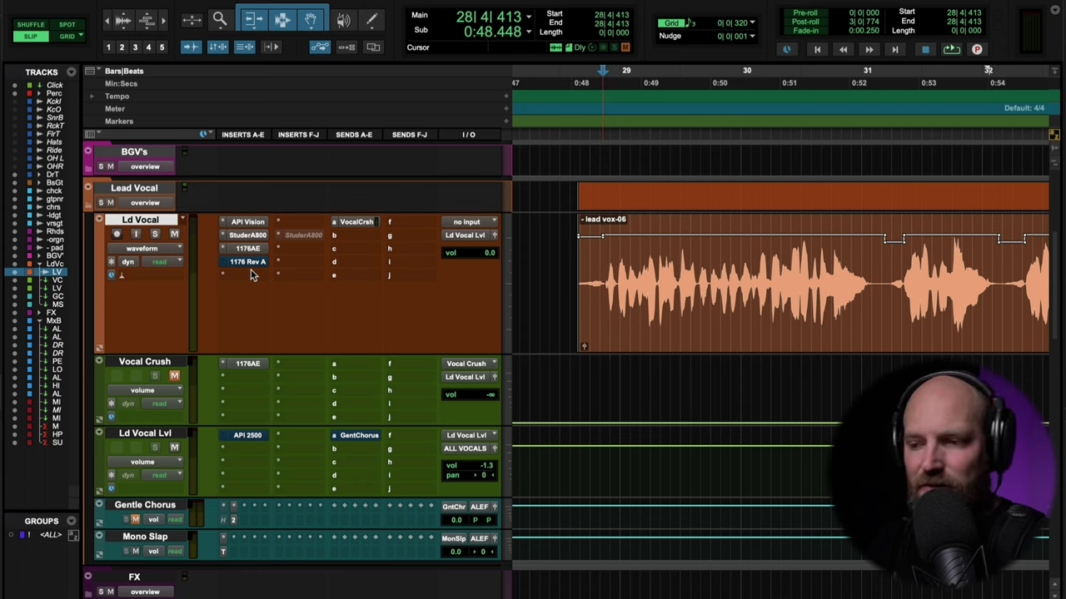
Open the 1176 Rev A on the Ld Vocal track, take it out of bypass and play the chorus vocal in the mix.
click(252, 263)
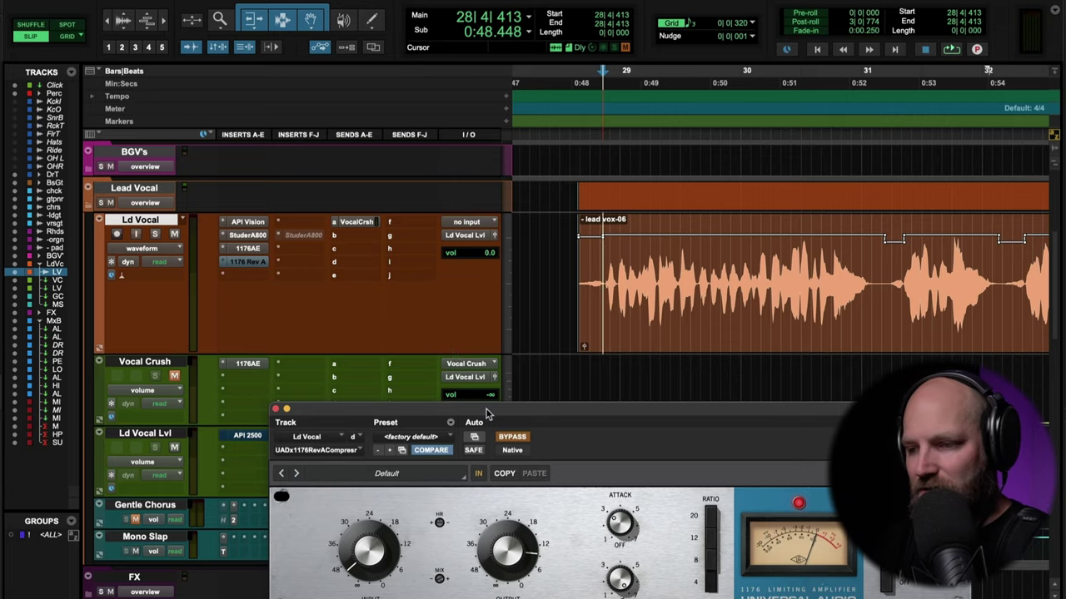
drag(489, 412, 443, 56)
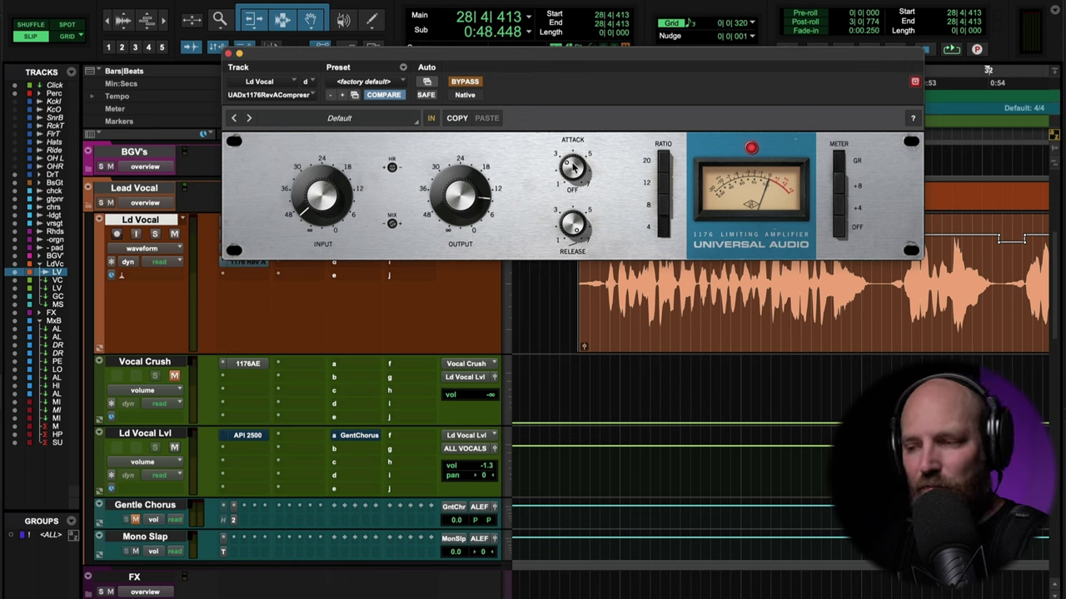
click(466, 82)
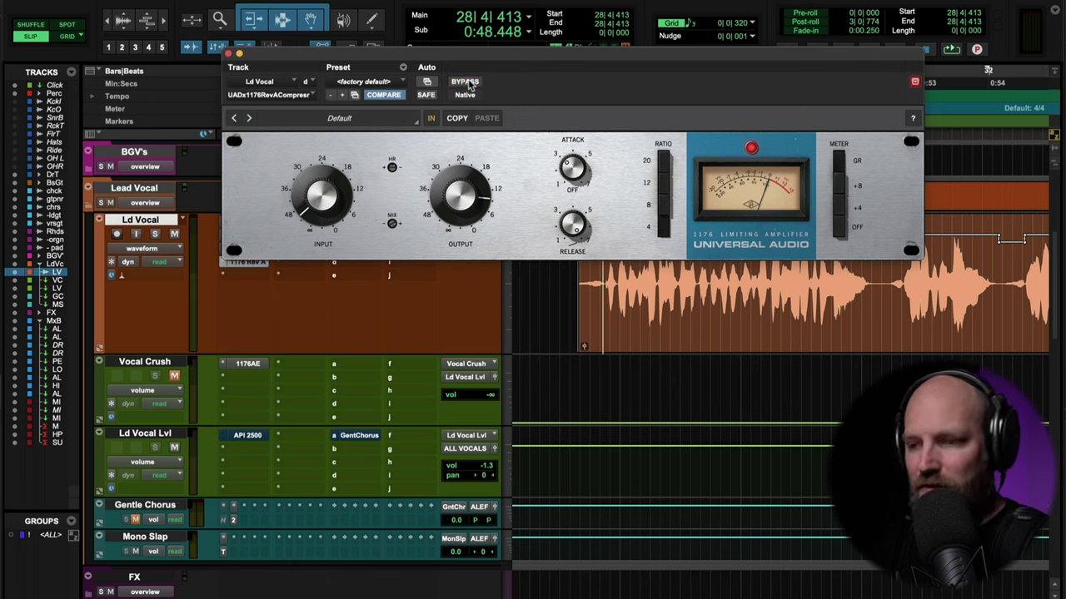
key(space)
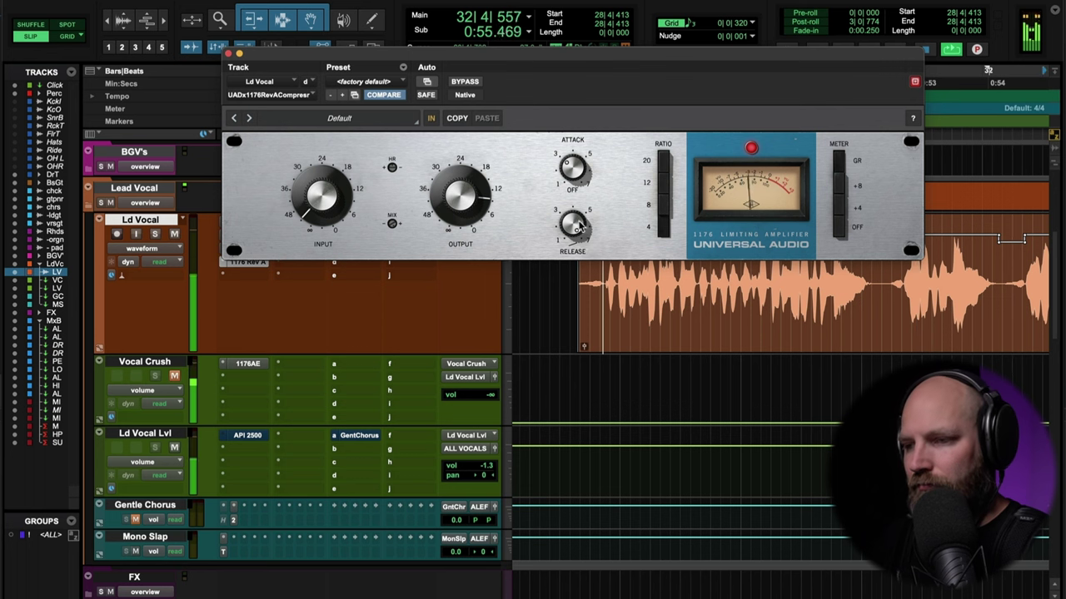
key(space)
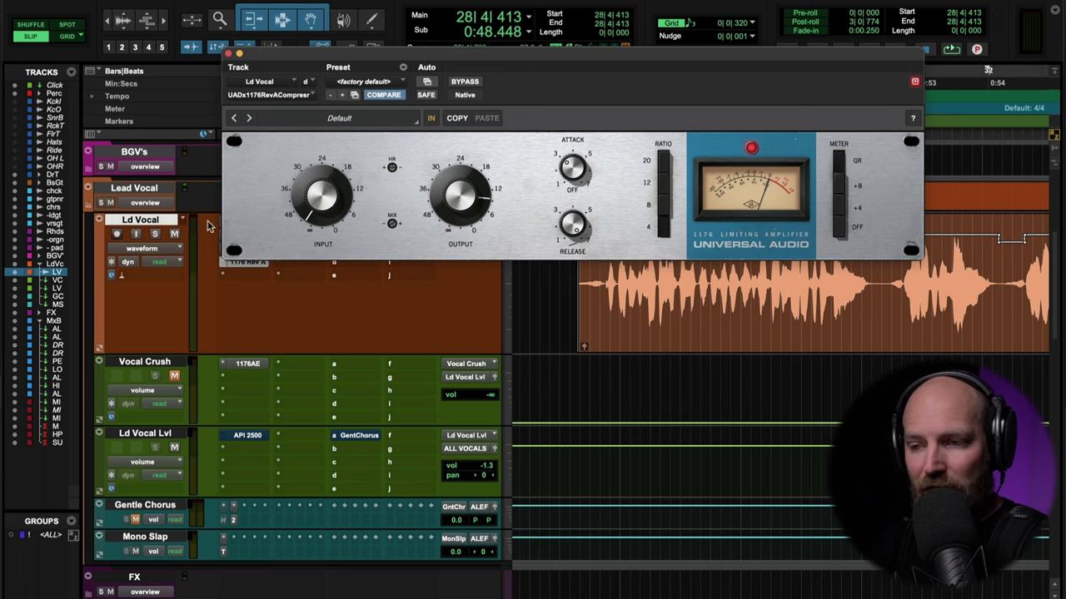
Solo the Ld Vocal track and raise the 1176 Rev A's input to about 36 while playing the chorus vocal.
click(155, 234)
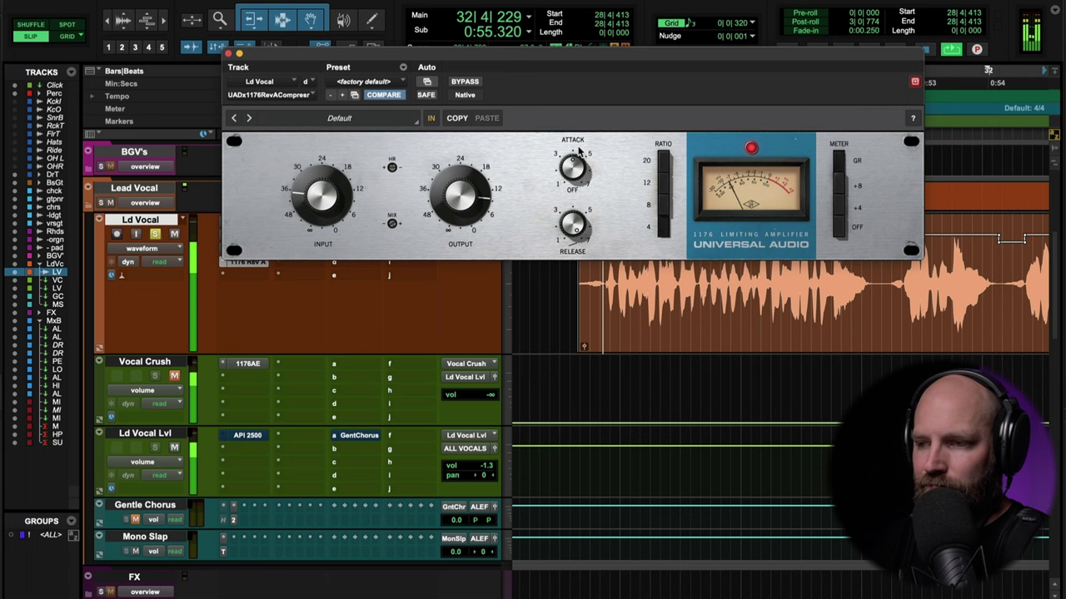
key(space)
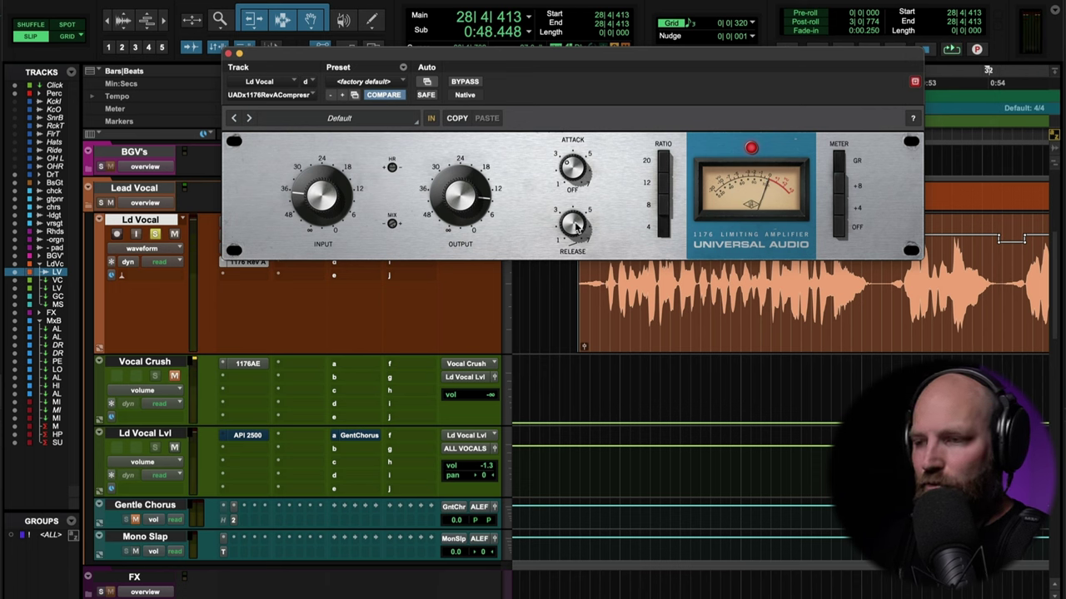
key(space)
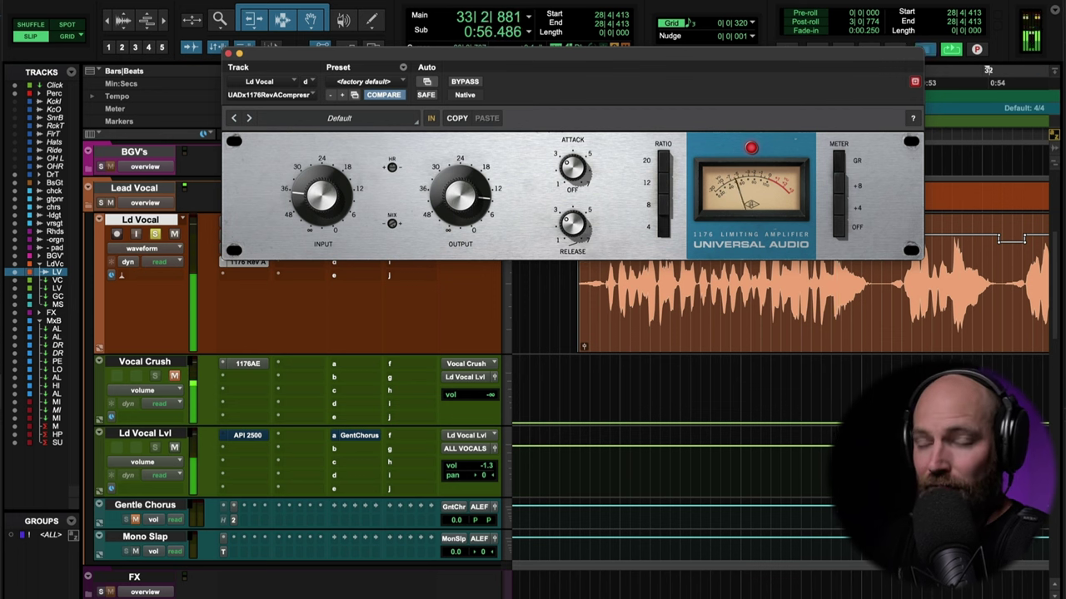
key(space)
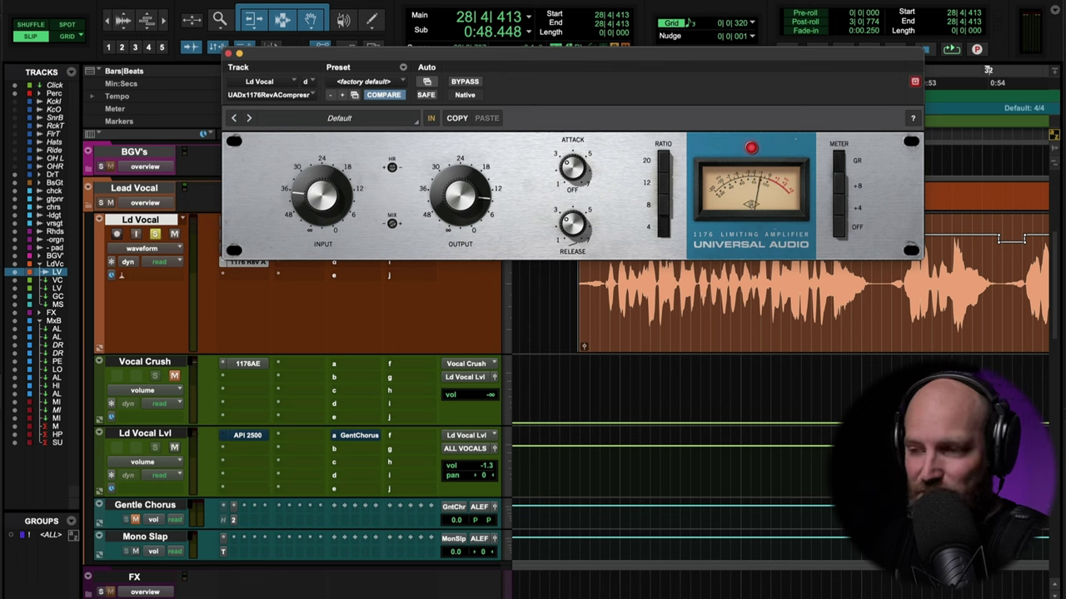
Vary the 1176 Rev A's release setting, replaying the soloed chorus vocal from bar 28 to compare each setting.
key(space)
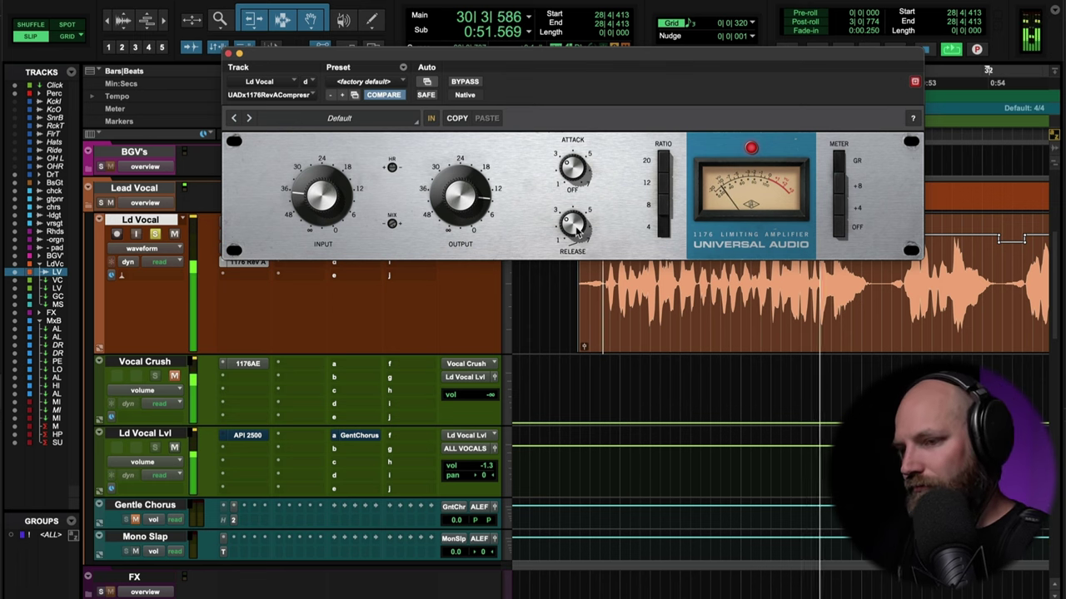
key(space)
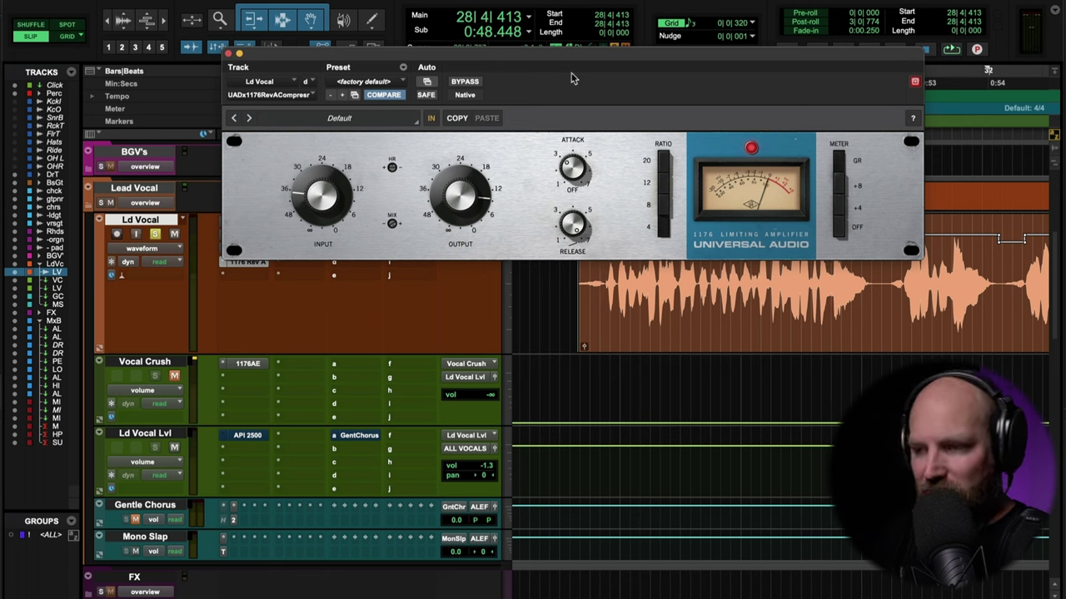
key(space)
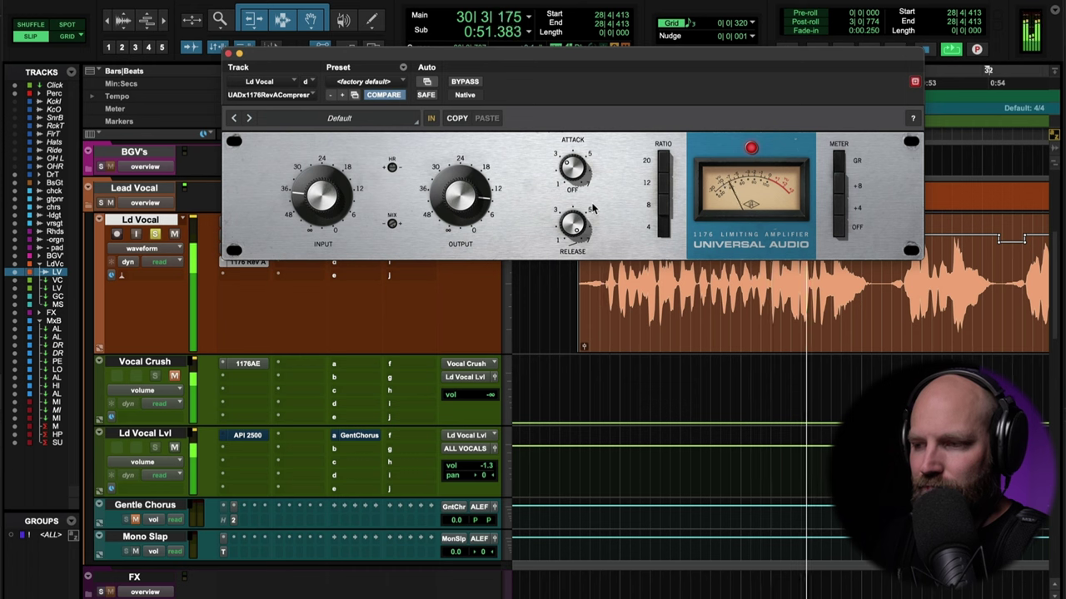
key(space)
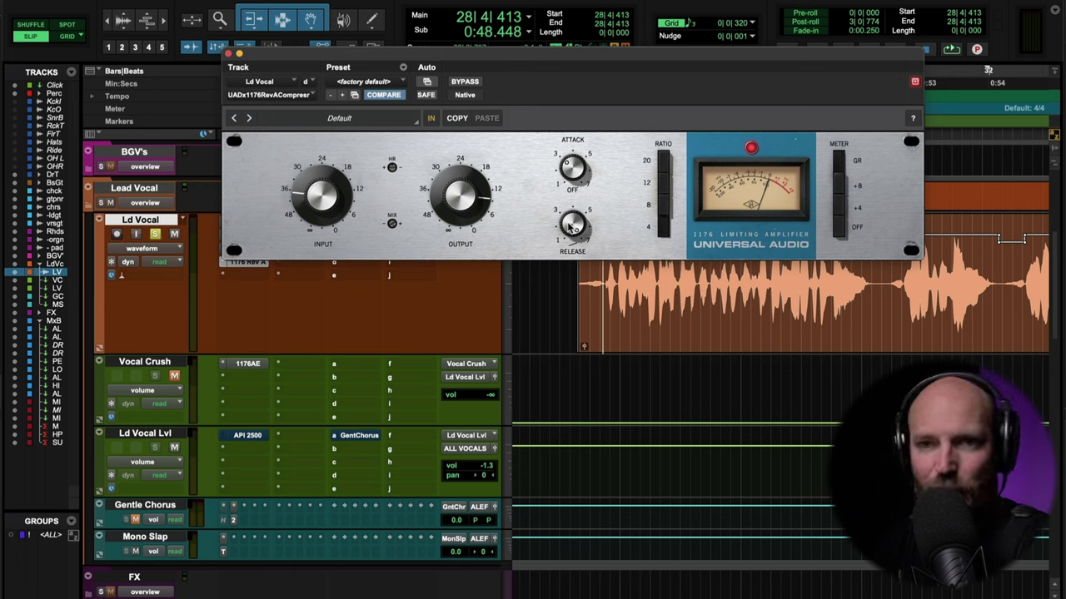
key(space)
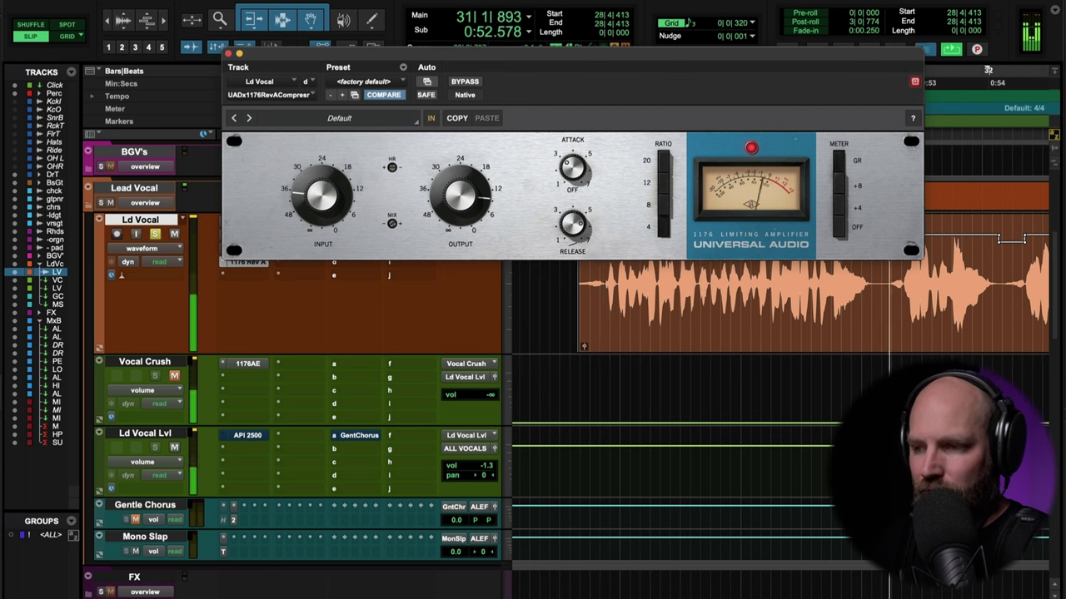
key(space)
key(space)
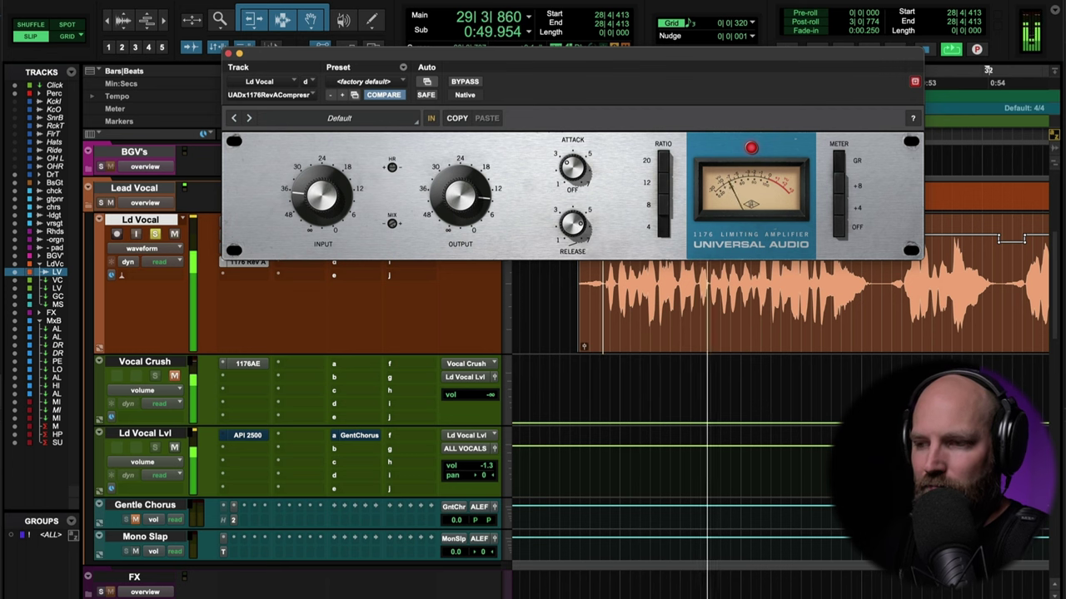
key(space)
key(space)
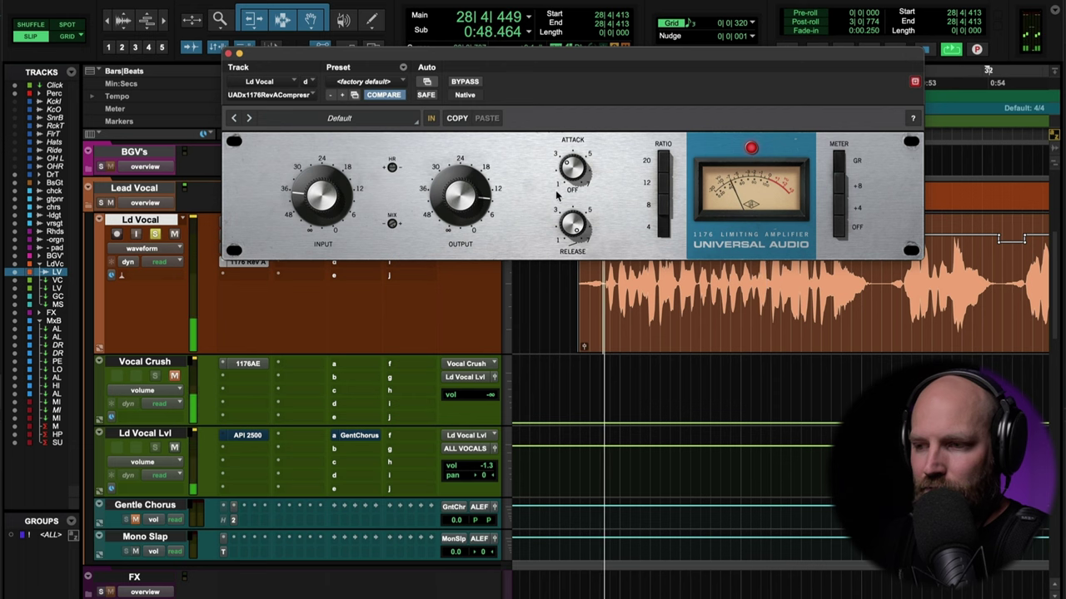
key(space)
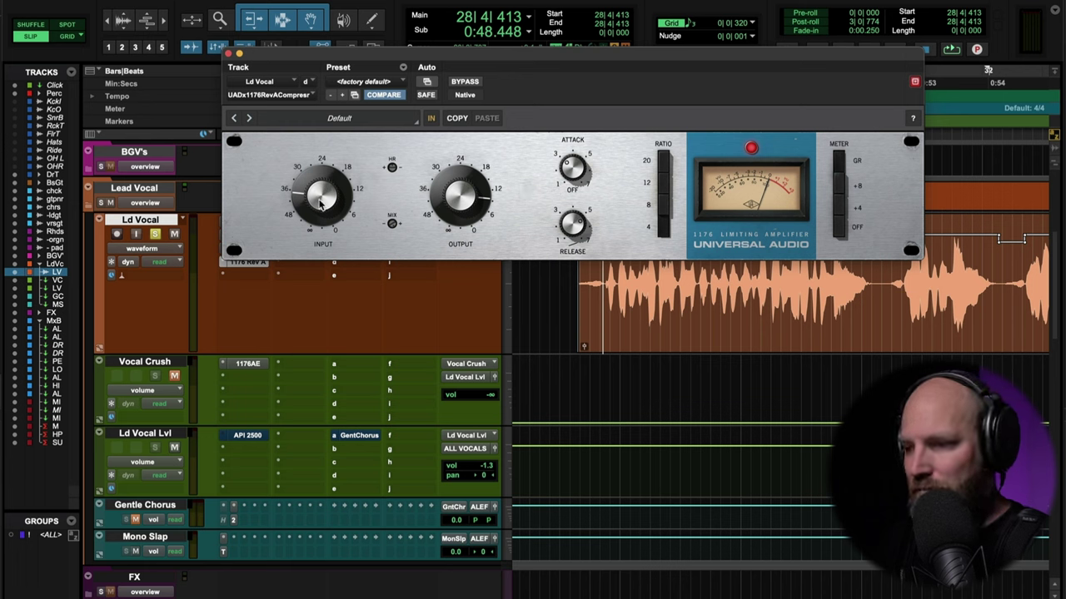
Lower the 1176 Rev A's input to about 48 and compare the soloed chorus vocal with the plug-in bypassed and active.
drag(320, 204, 320, 211)
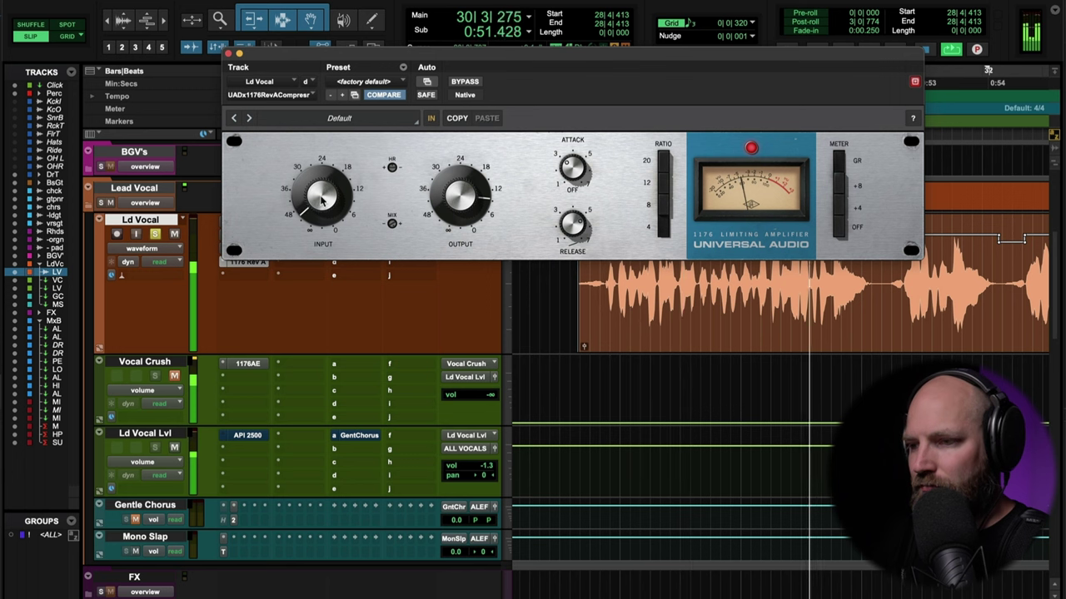
click(465, 82)
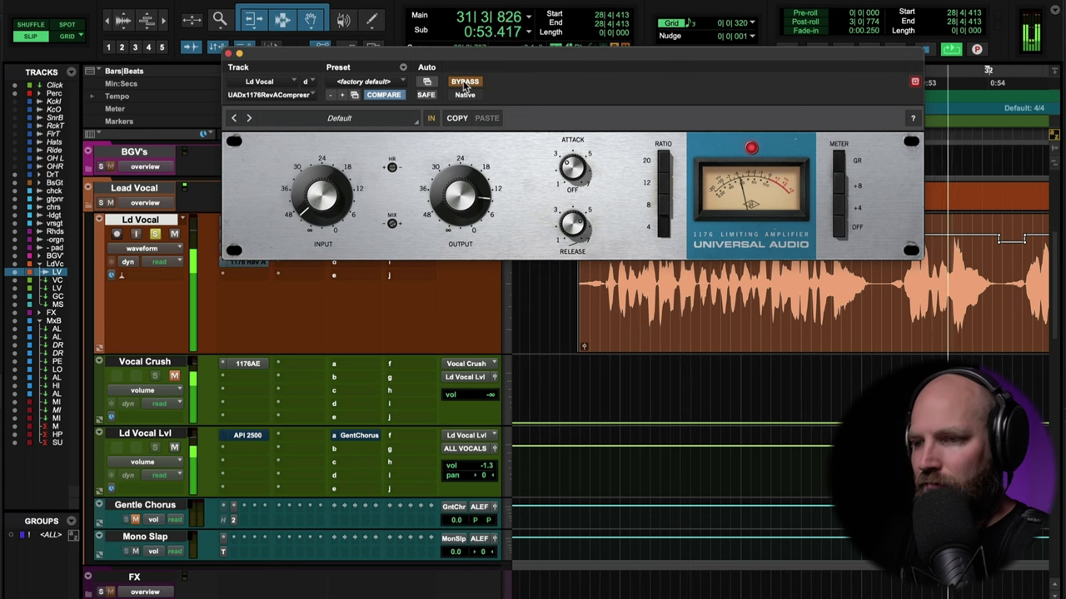
click(464, 82)
key(space)
key(space)
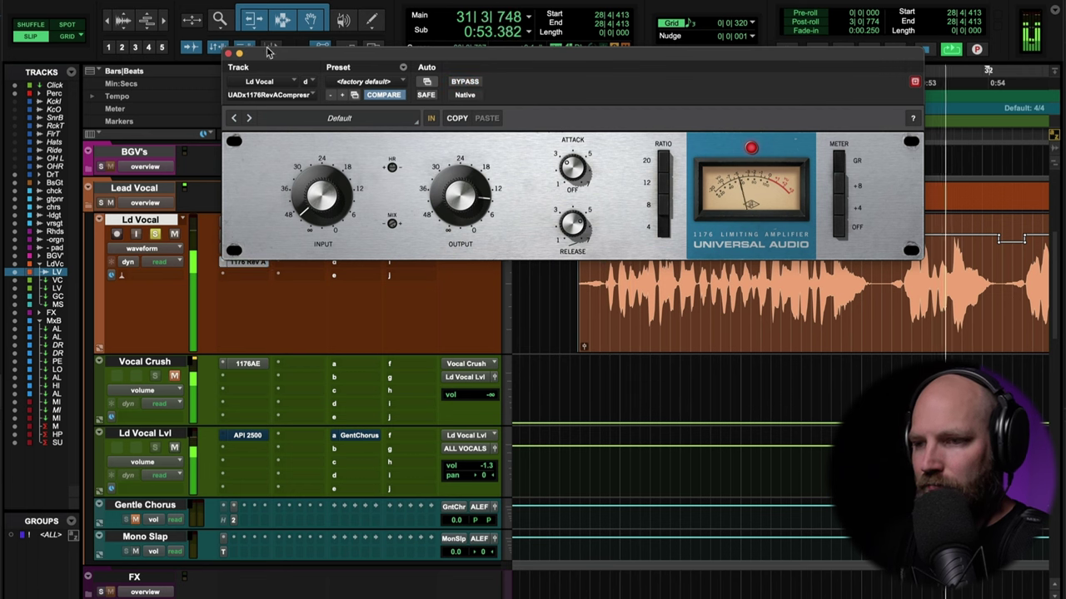
key(space)
click(230, 55)
Bypass the 1176 Rev A on the Ld Vocal track and play the end of the chorus clip from bar 32, beat 1.
scroll(827, 275, right, 3)
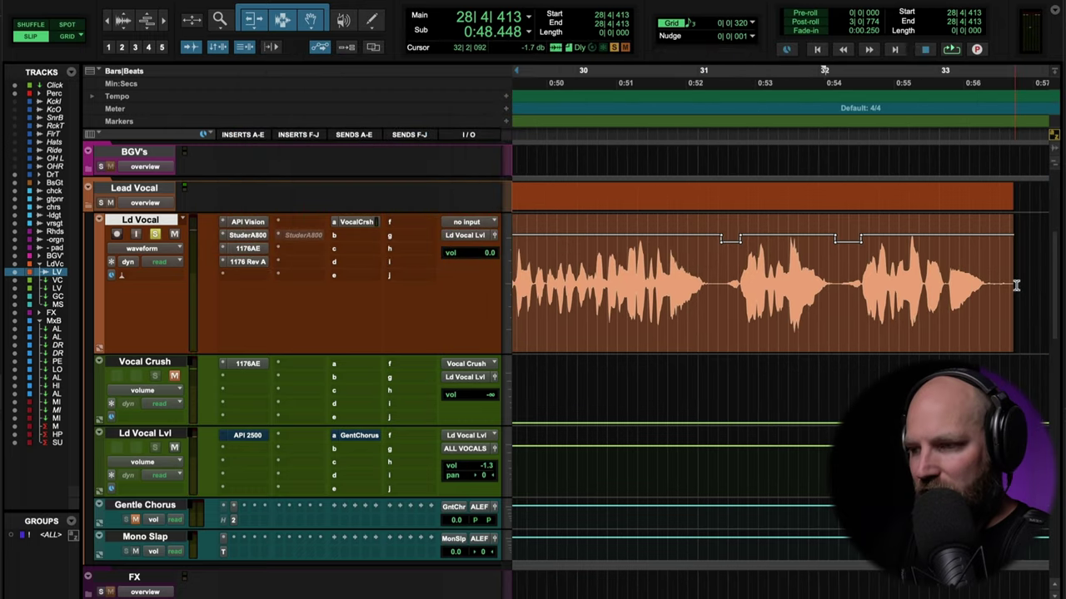
click(673, 277)
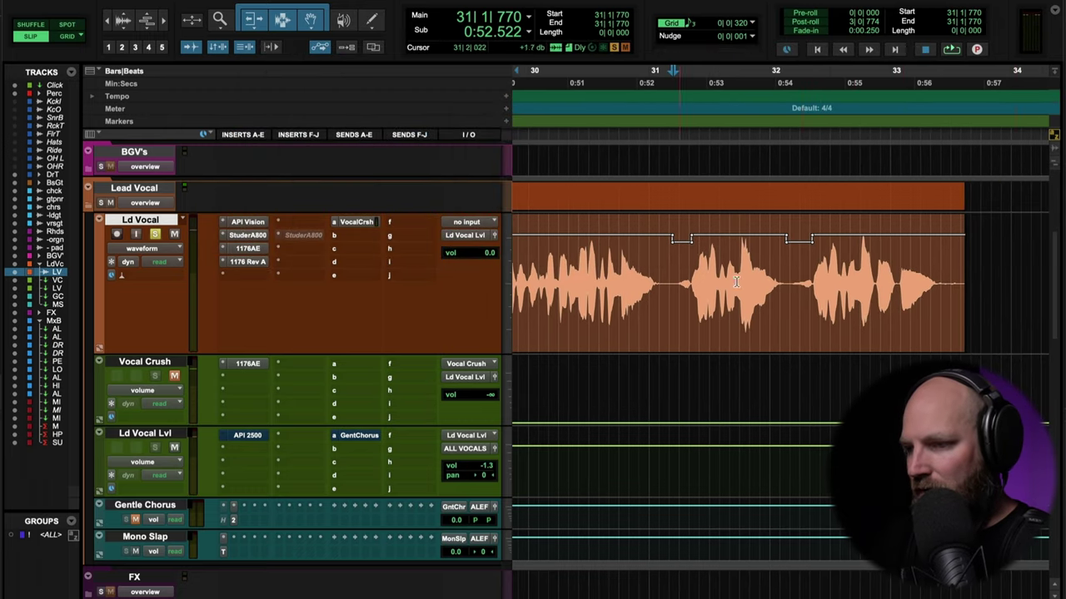
click(800, 279)
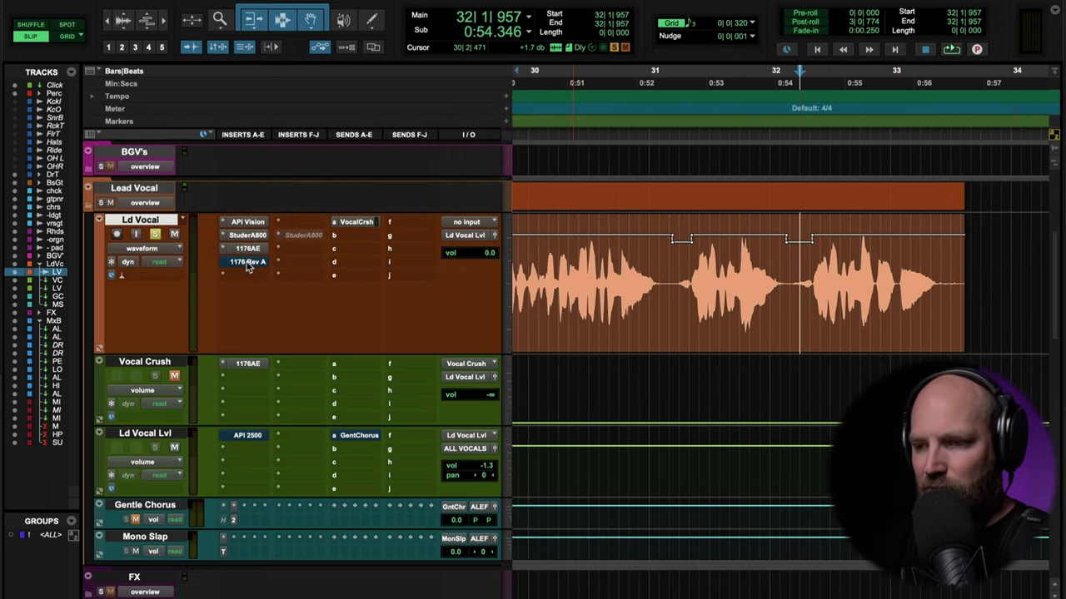
key(space)
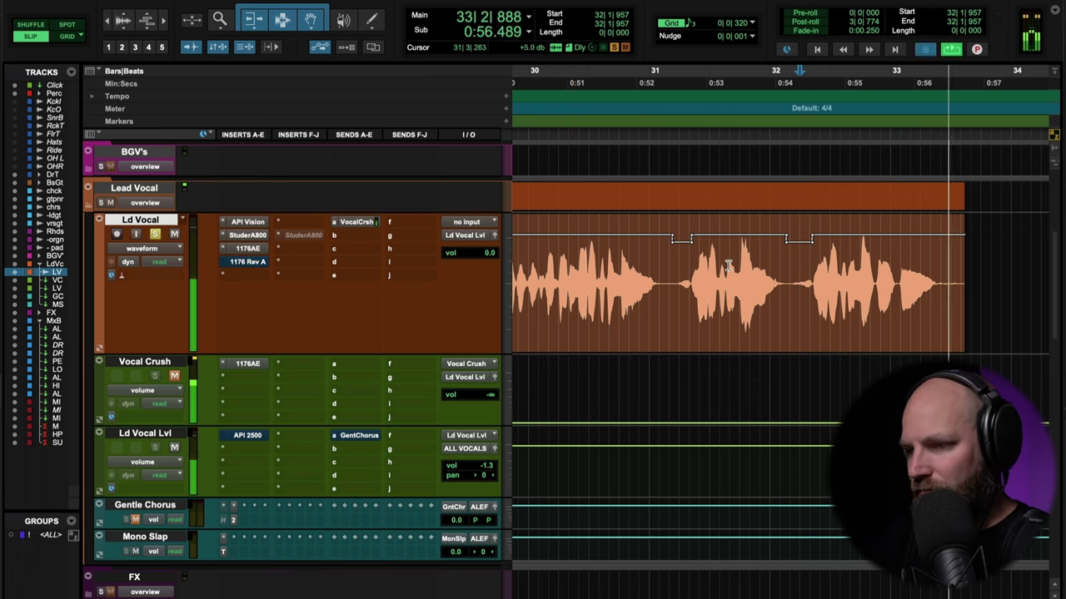
key(space)
Find the lead vox-08 clip and play the soloed vocal from bar 38, beat 4 into the 2nd Verse.
key(super+bracketleft)
key(super+bracketleft)
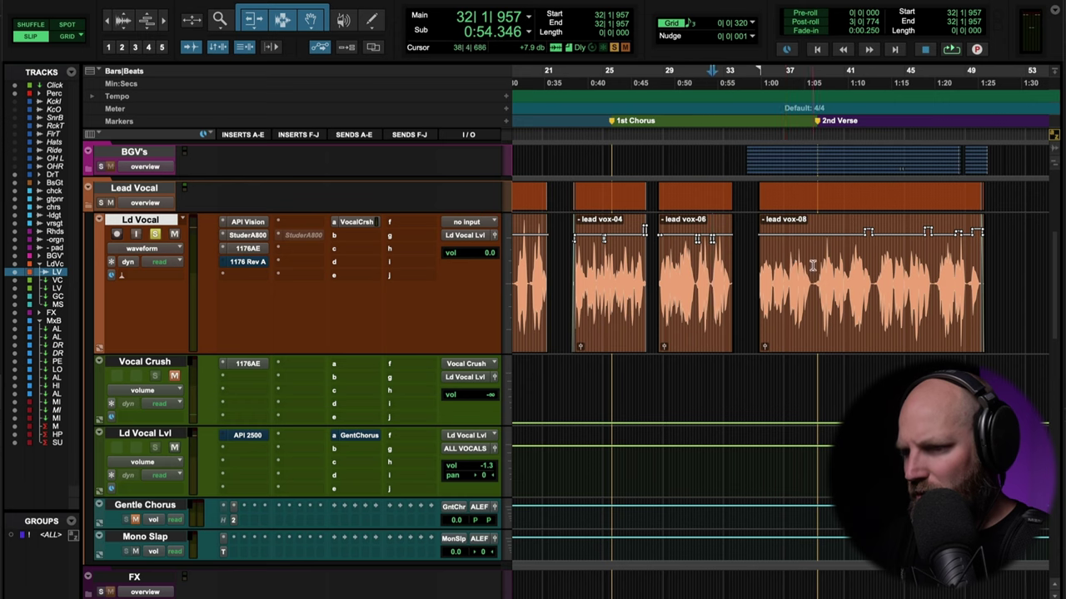
click(812, 265)
key(super+bracketright)
key(super+bracketright)
key(space)
scroll(812, 265, right, 3)
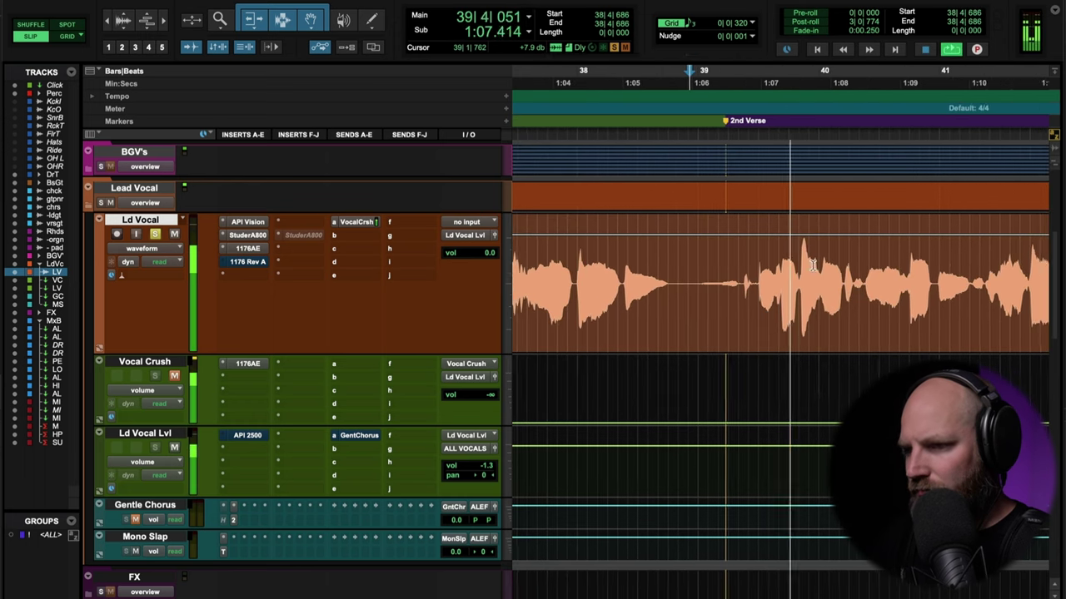
key(super+bracketleft)
key(super+bracketleft)
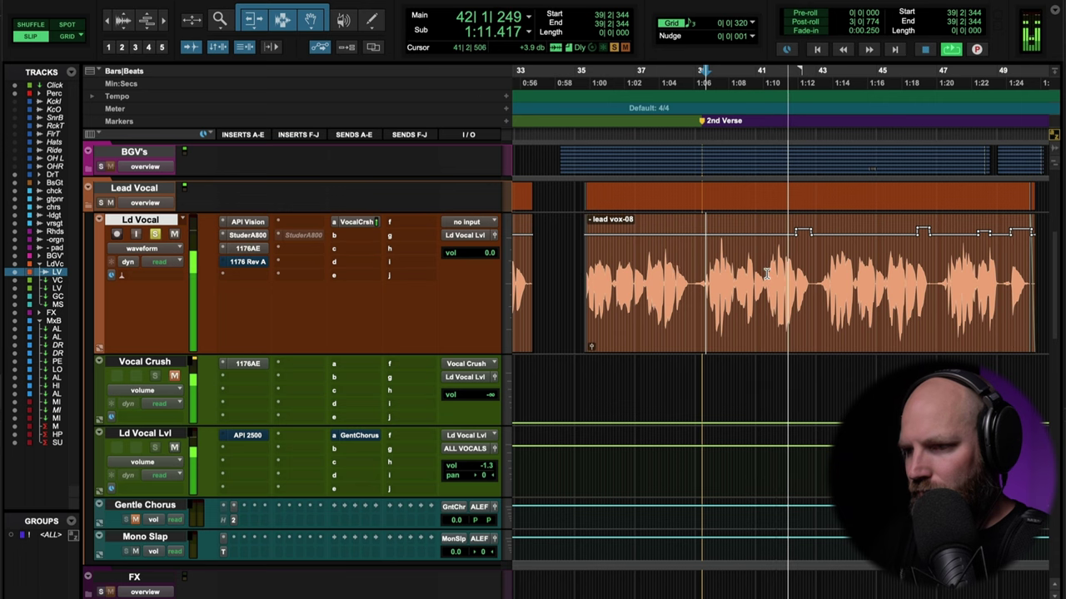
Take the 1176 Rev A out of bypass and play the 2nd Verse vocal from bar 41, beat 2.
key(super+bracketright)
key(super+bracketright)
key(super+bracketright)
key(super+bracketleft)
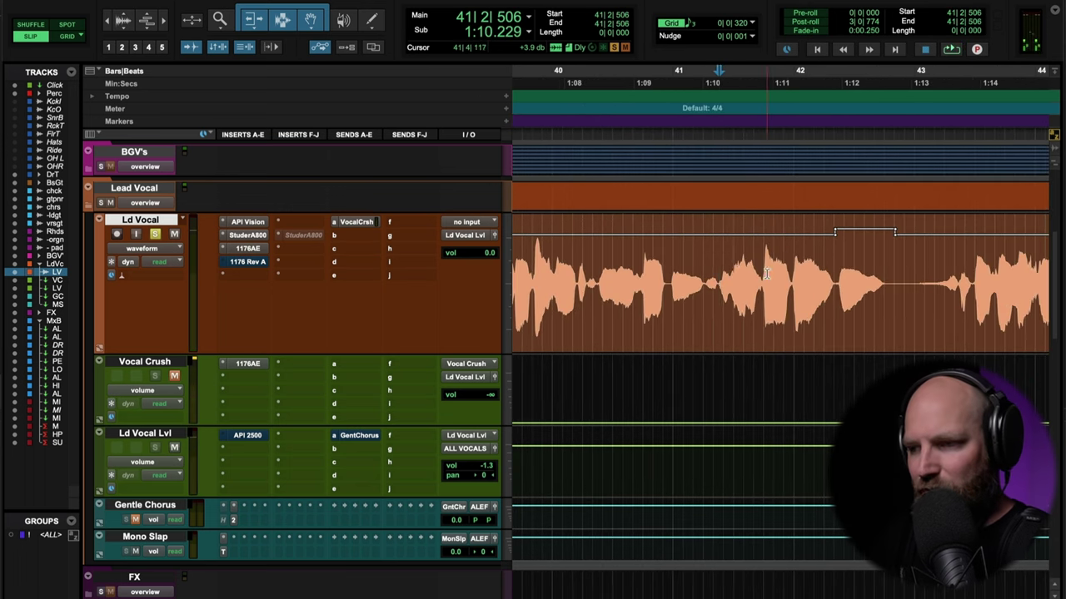
click(710, 276)
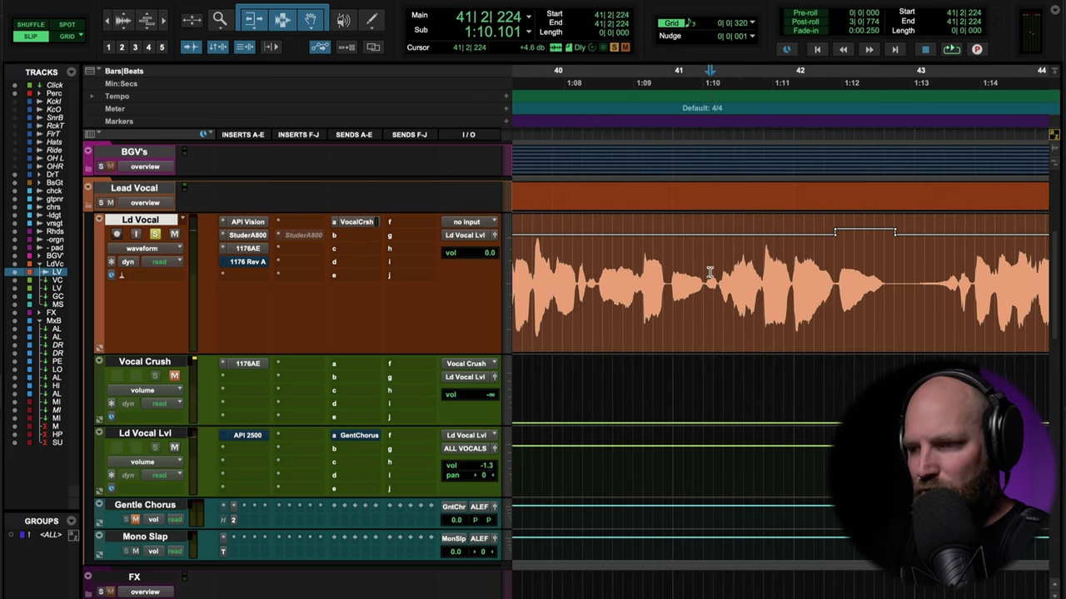
super+click(252, 265)
key(space)
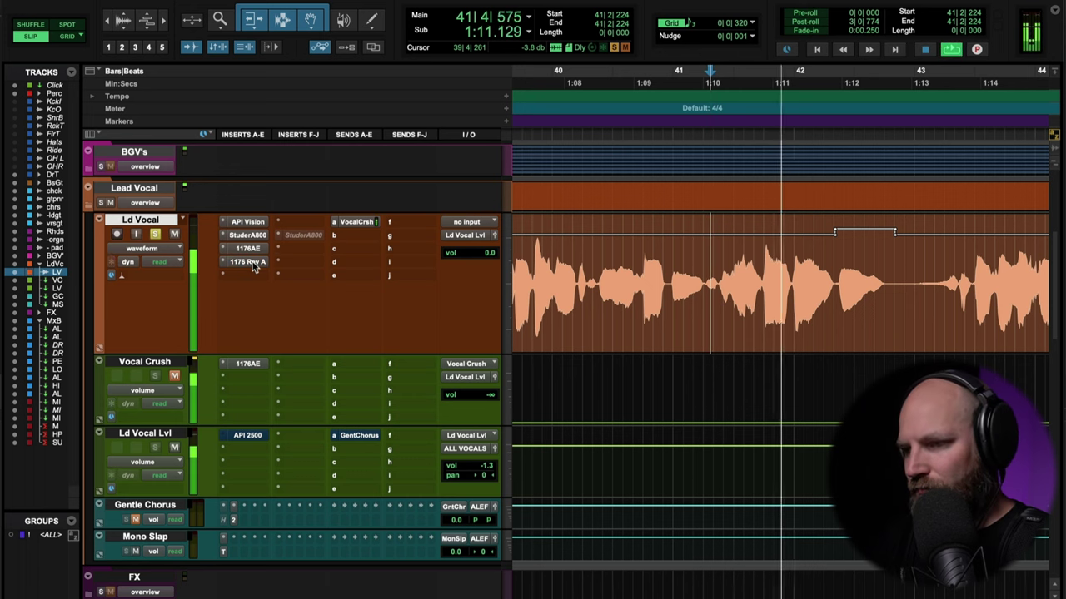
key(space)
Open the 1176 Rev A and lower its input slightly past 48 toward ∞ while replaying the verse phrase.
click(250, 263)
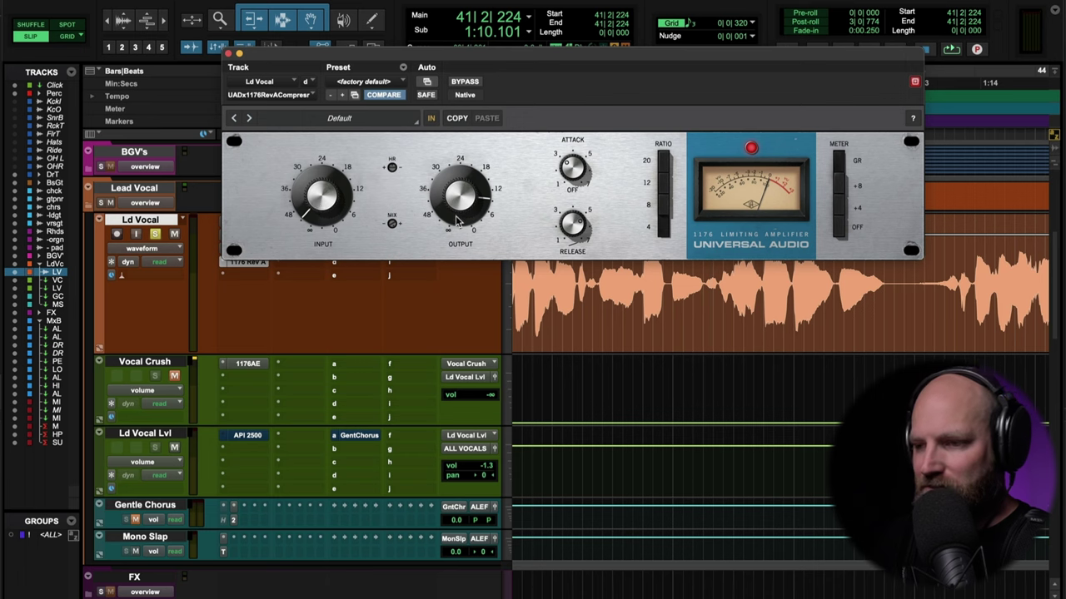
key(space)
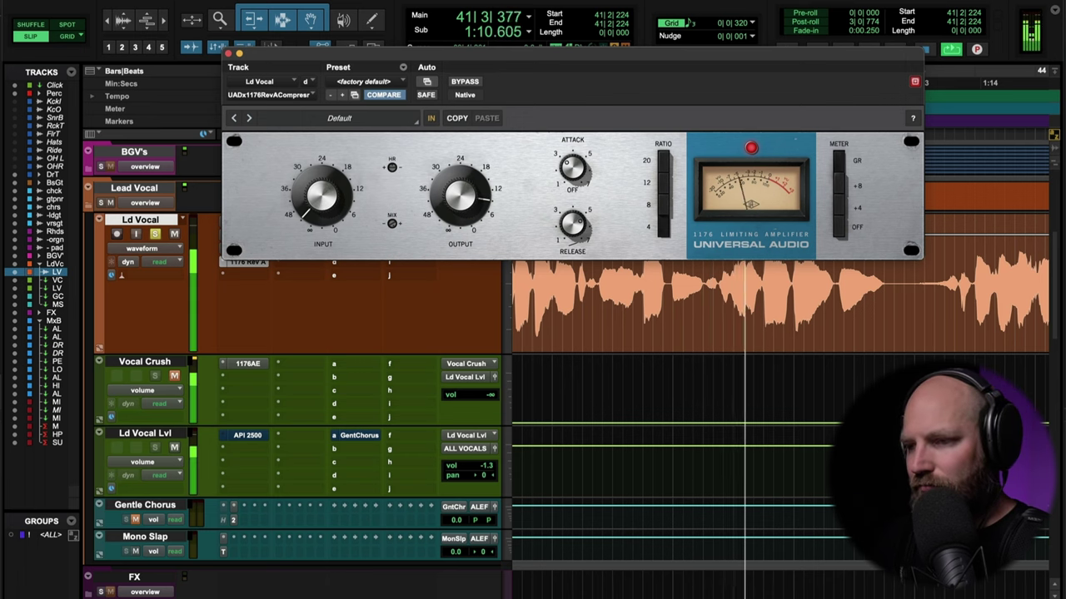
key(space)
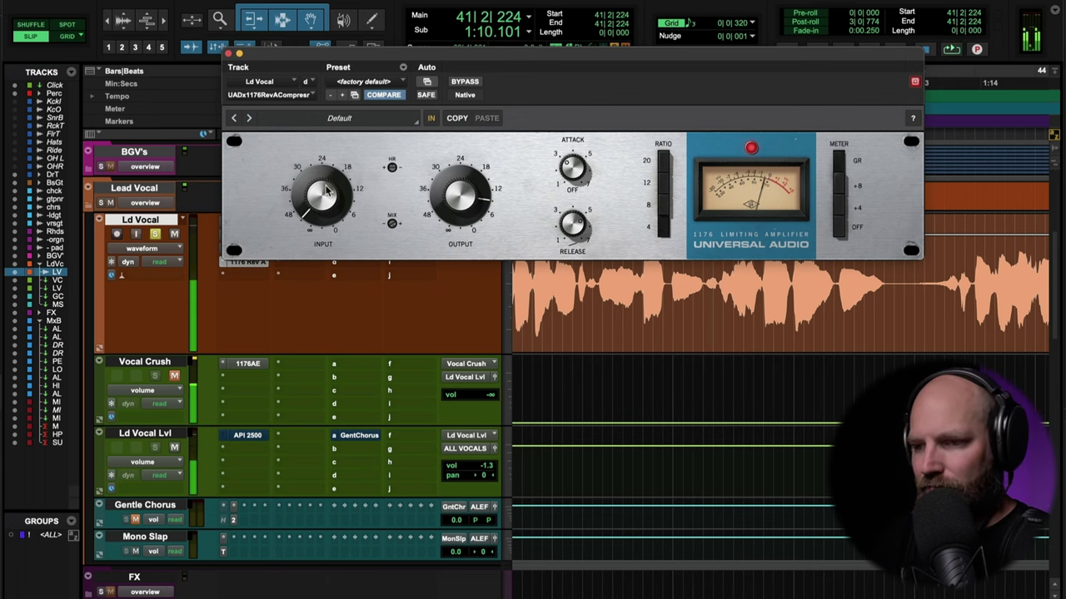
key(space)
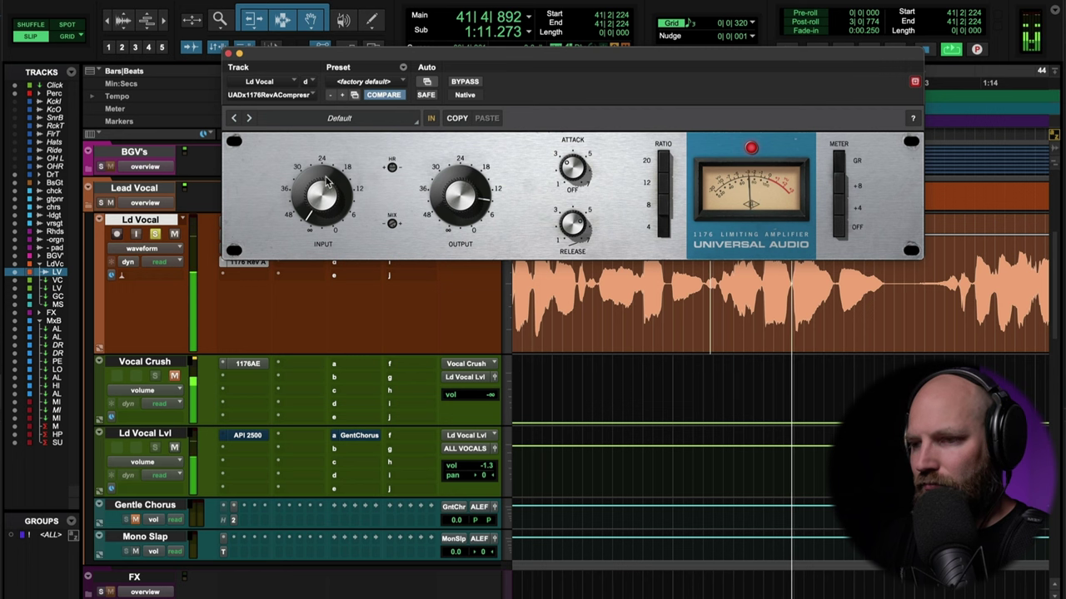
Compare the verse phrase with the 1176 Rev A bypassed and active, and raise its output slightly.
click(465, 84)
key(space)
key(space)
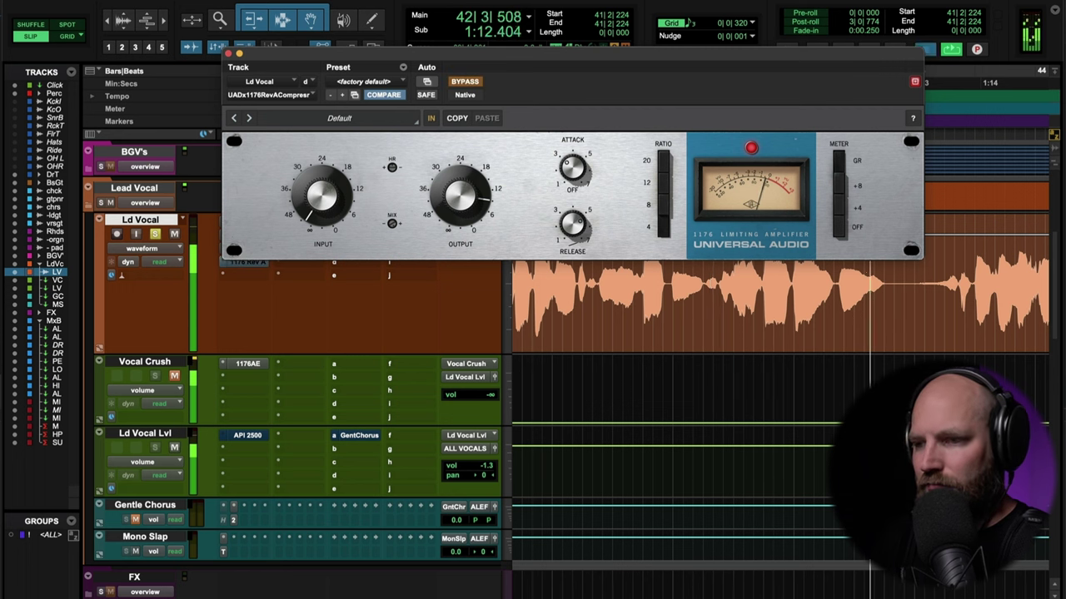
click(465, 83)
key(space)
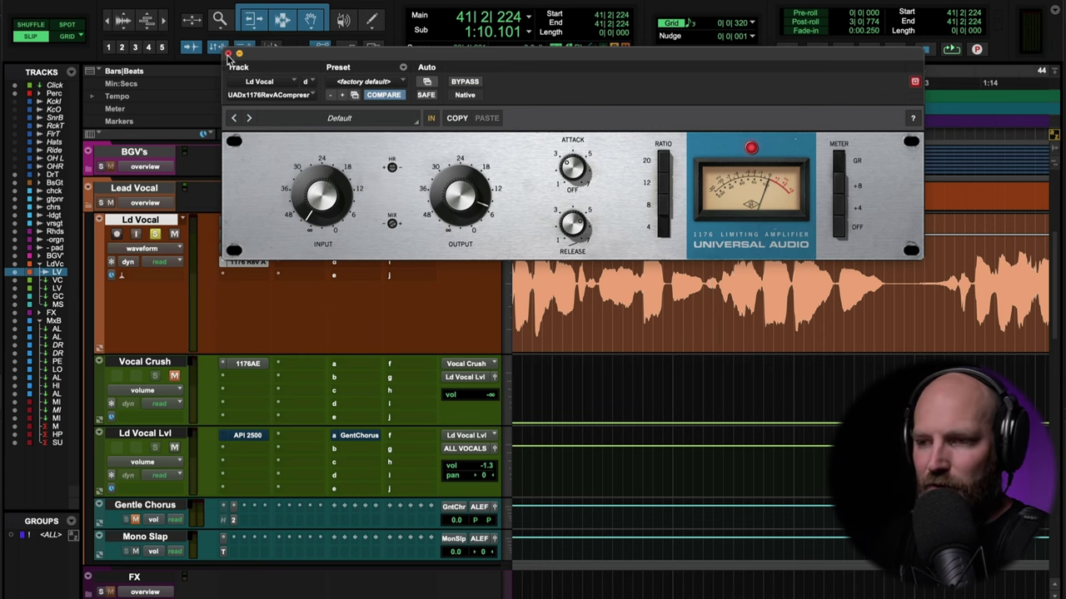
Close the 1176 Rev A, unsolo the Ld Vocal track and place the playback start at bar 38, beat 4.
click(227, 54)
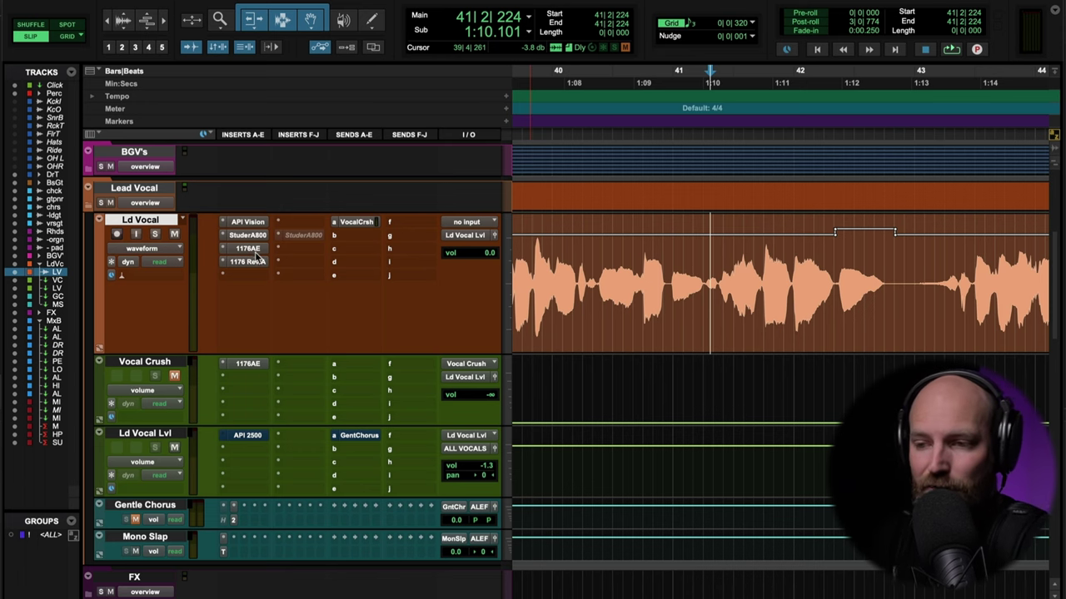
key(r)
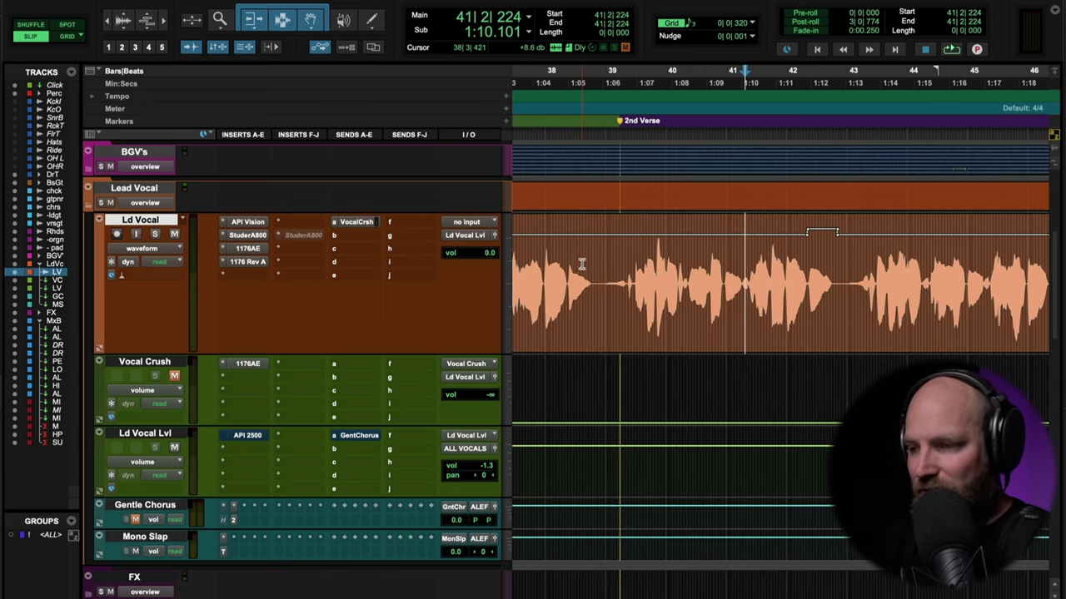
click(614, 264)
click(597, 263)
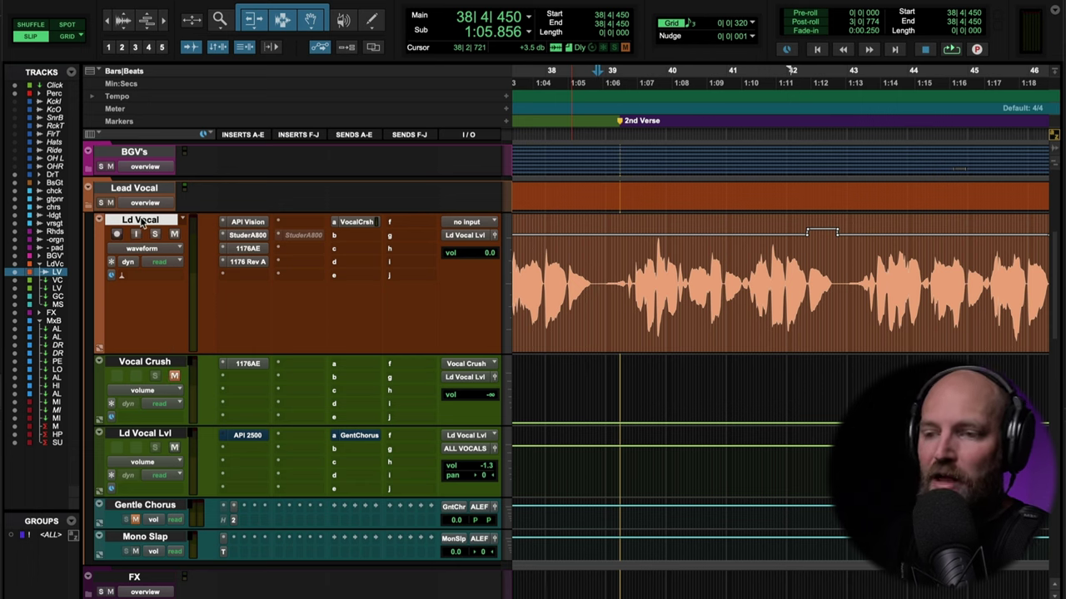
Open the Ld Vocal track's send to Vocal Crush and examine the ratio options of the 1176AE on the Vocal Crush track.
click(355, 222)
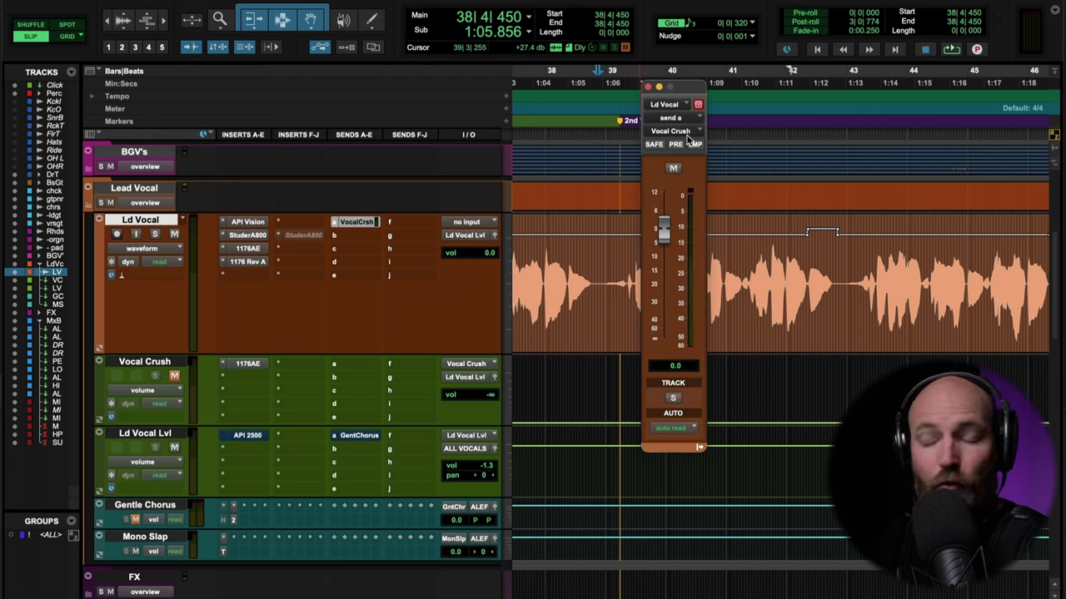
click(121, 366)
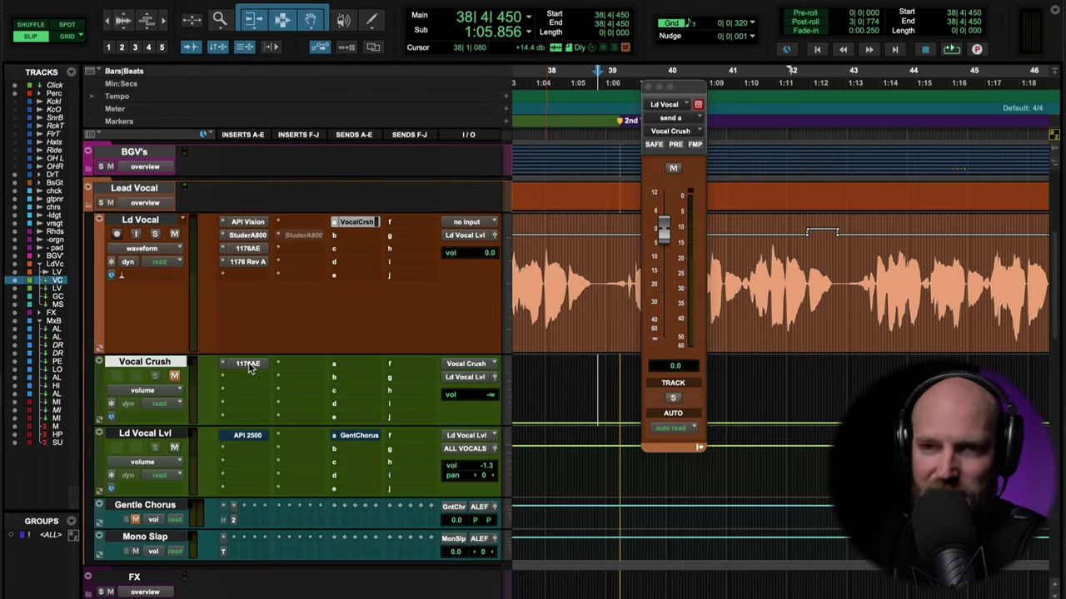
click(248, 364)
drag(524, 61, 504, 81)
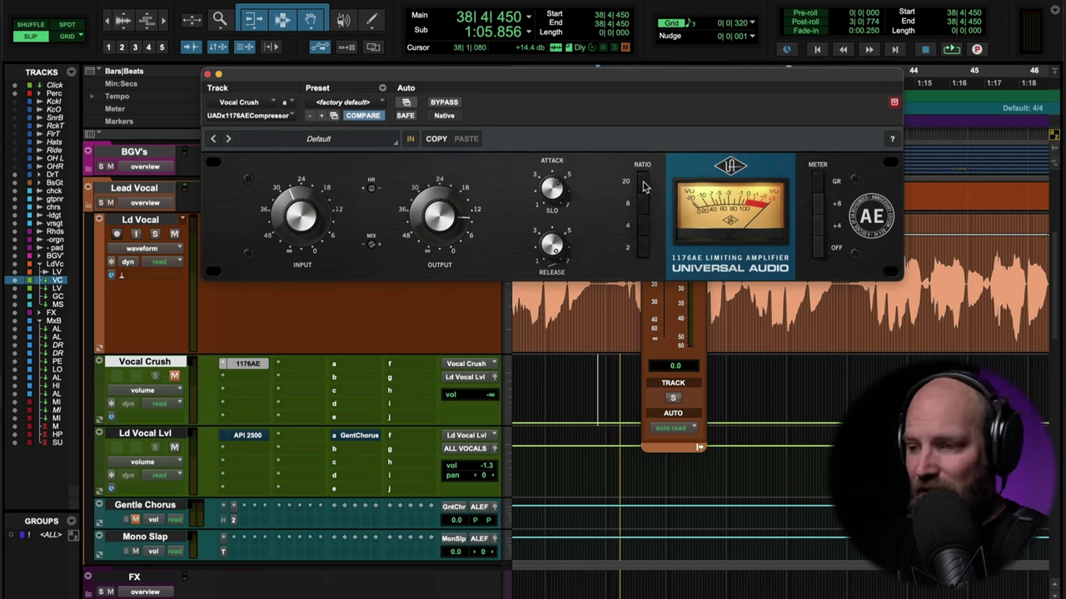
click(646, 249)
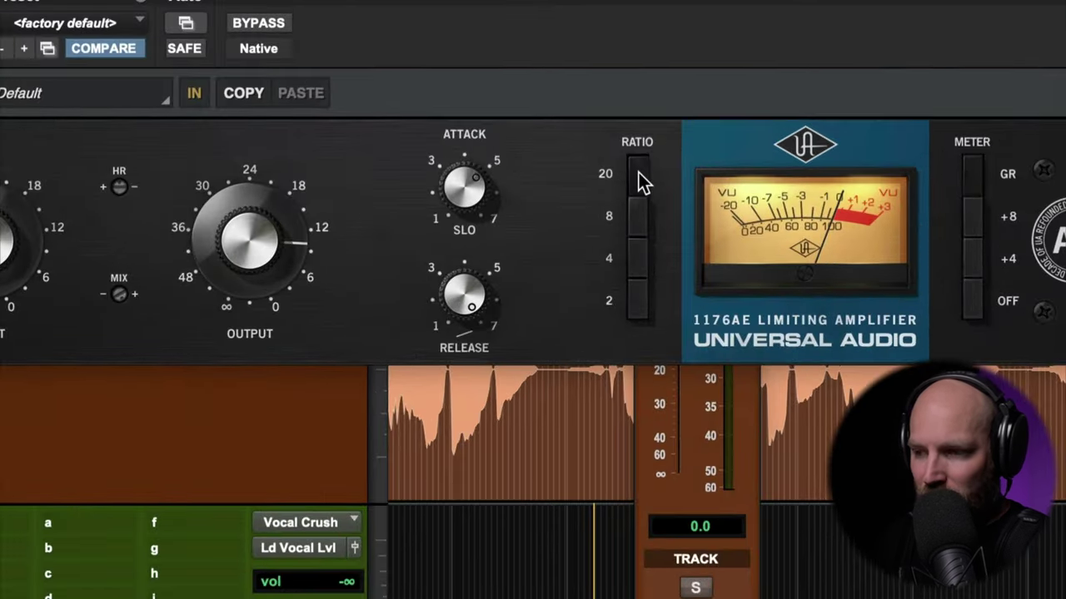
click(638, 297)
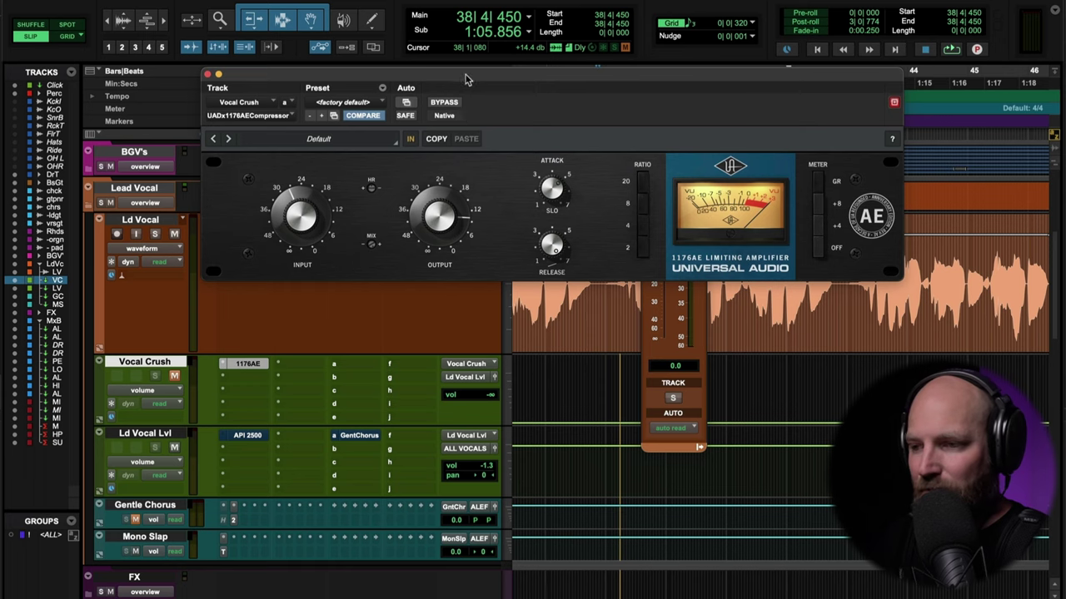
drag(465, 79, 477, 58)
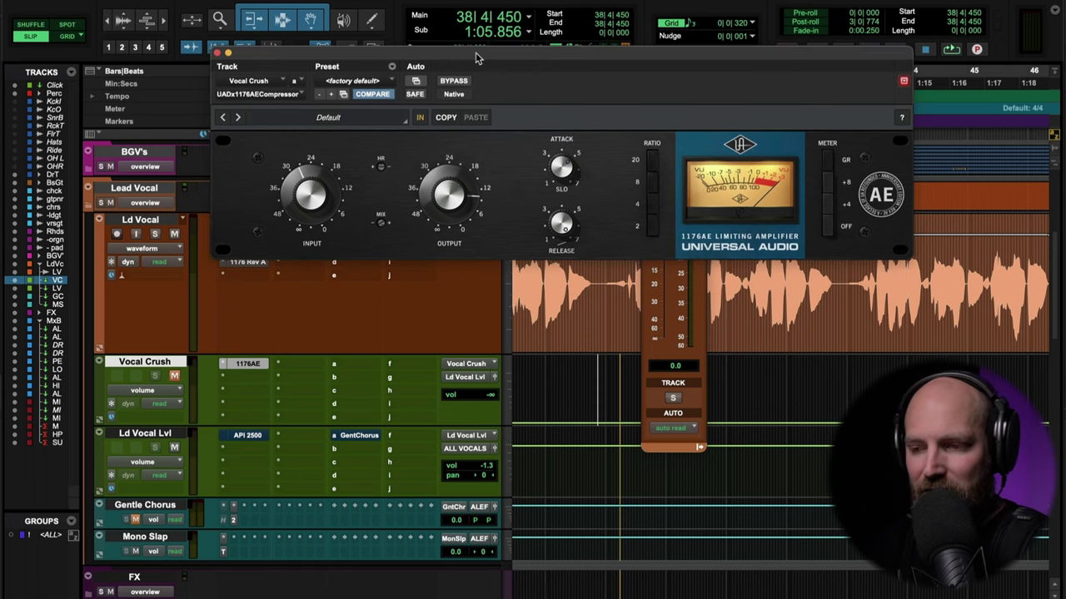
click(217, 53)
Select the Vocal Crush track and briefly view its 1176AE again.
click(142, 221)
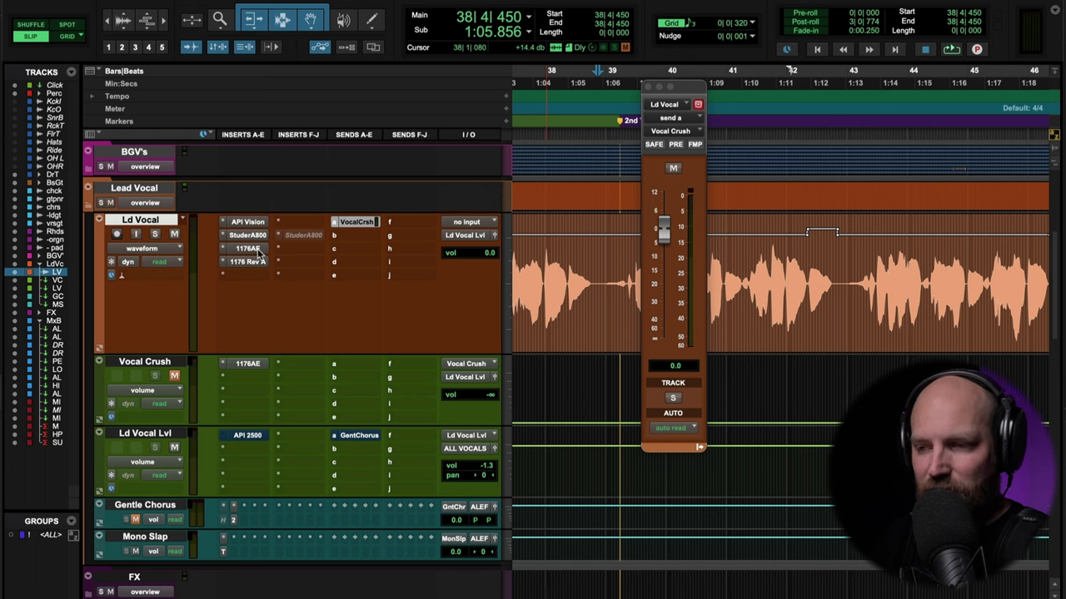
click(141, 361)
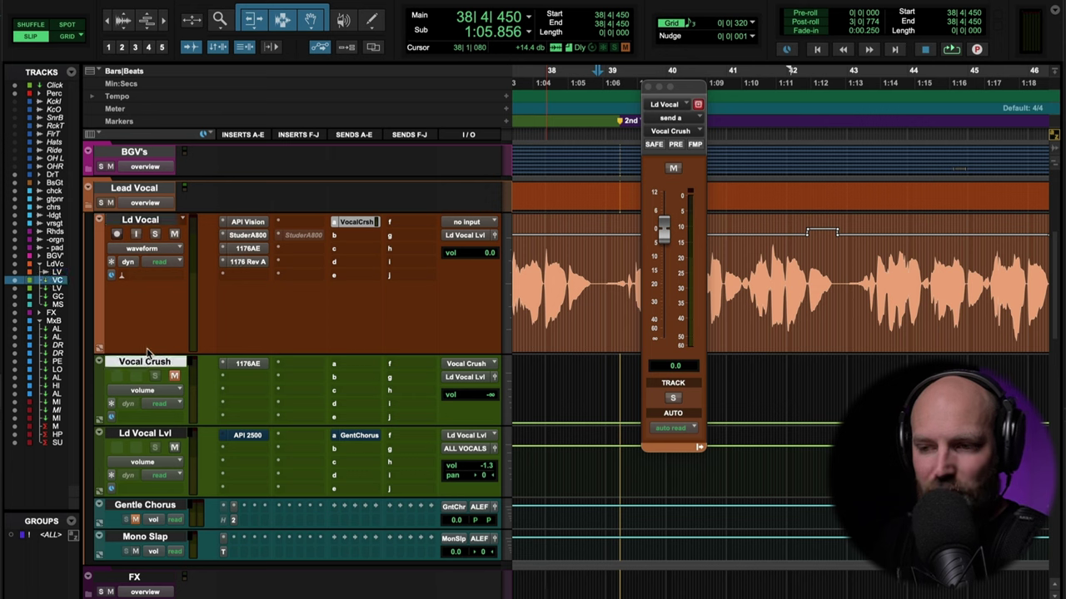
click(245, 368)
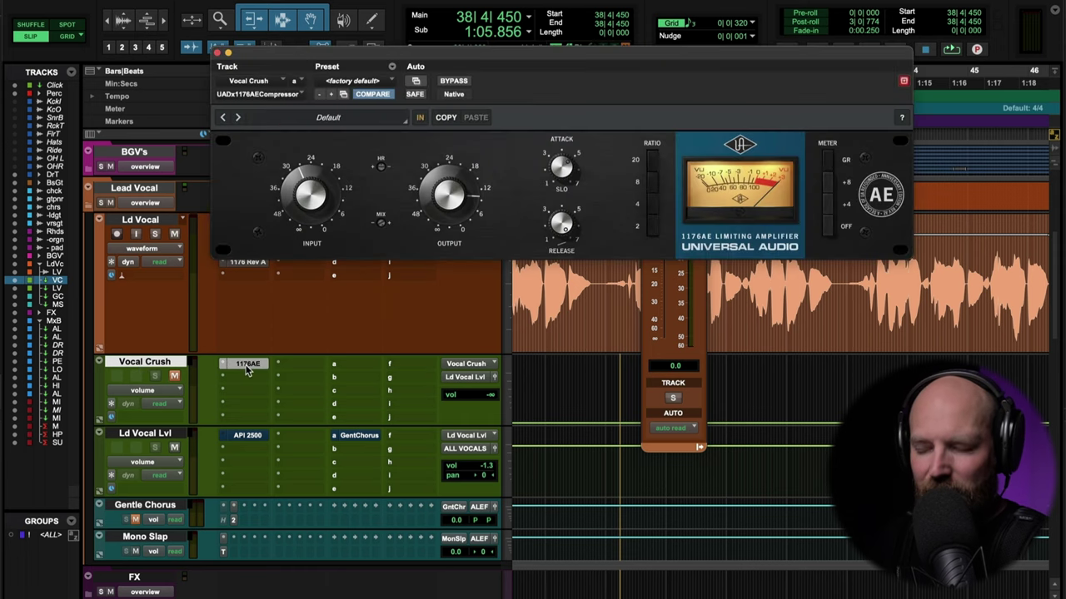
click(246, 368)
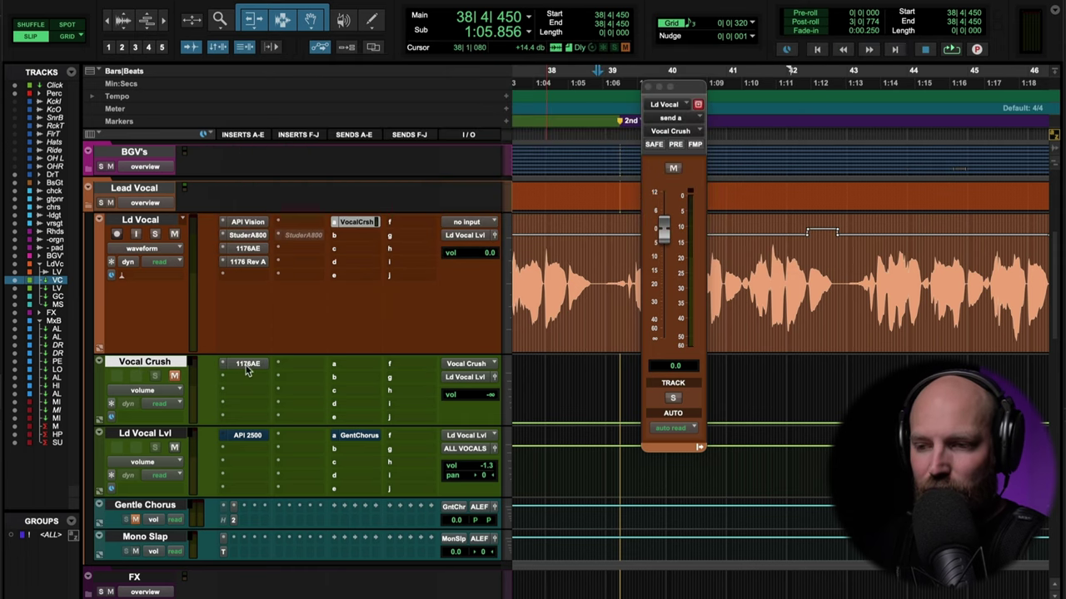
Select the Ld Vocal and Vocal Crush tracks together.
click(143, 221)
click(154, 361)
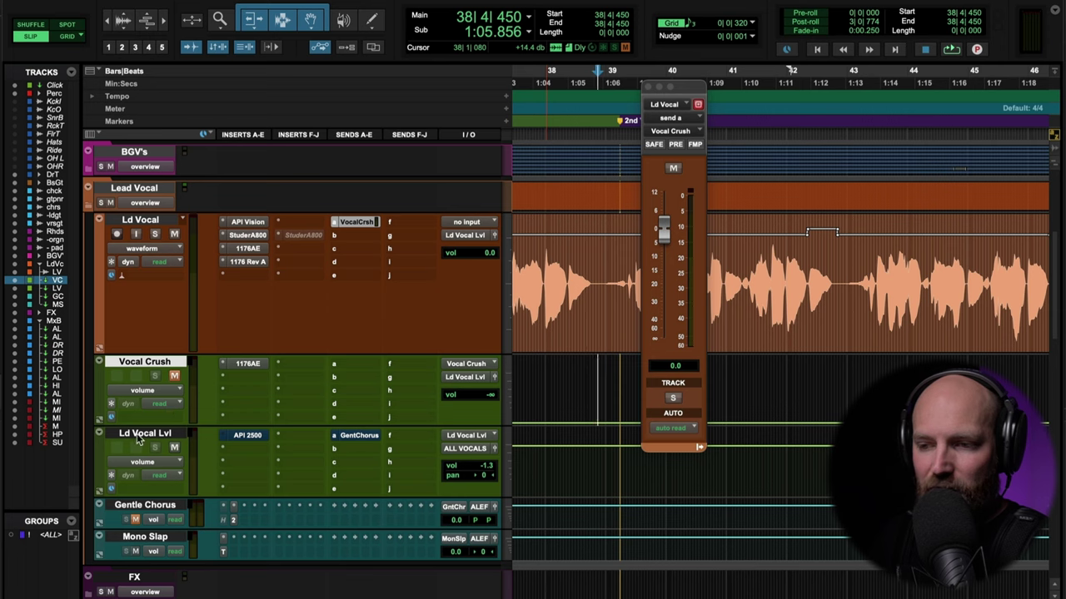
click(140, 433)
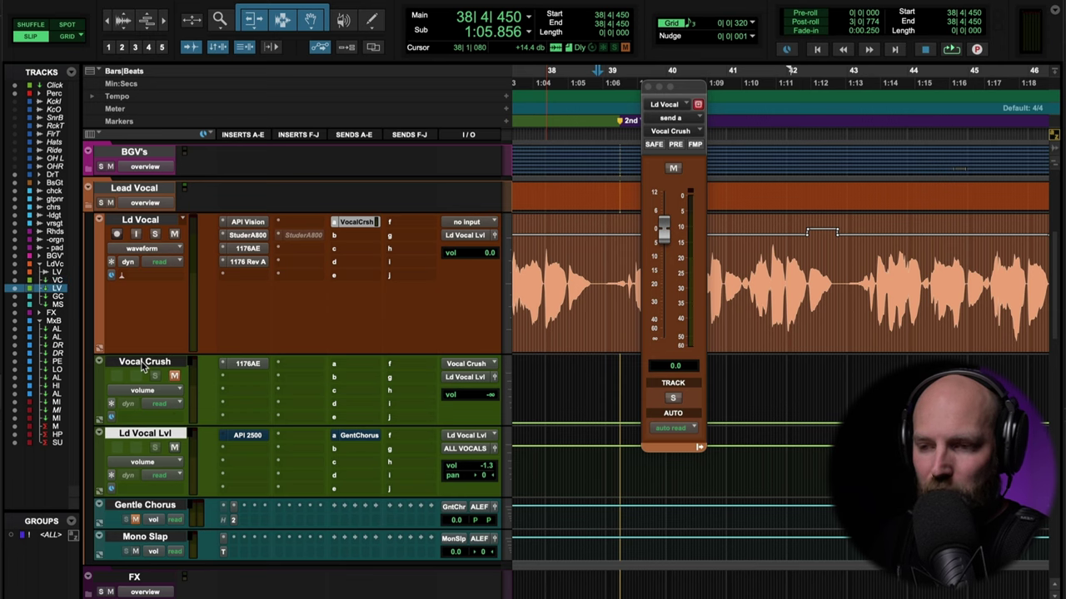
click(142, 221)
shift+click(147, 362)
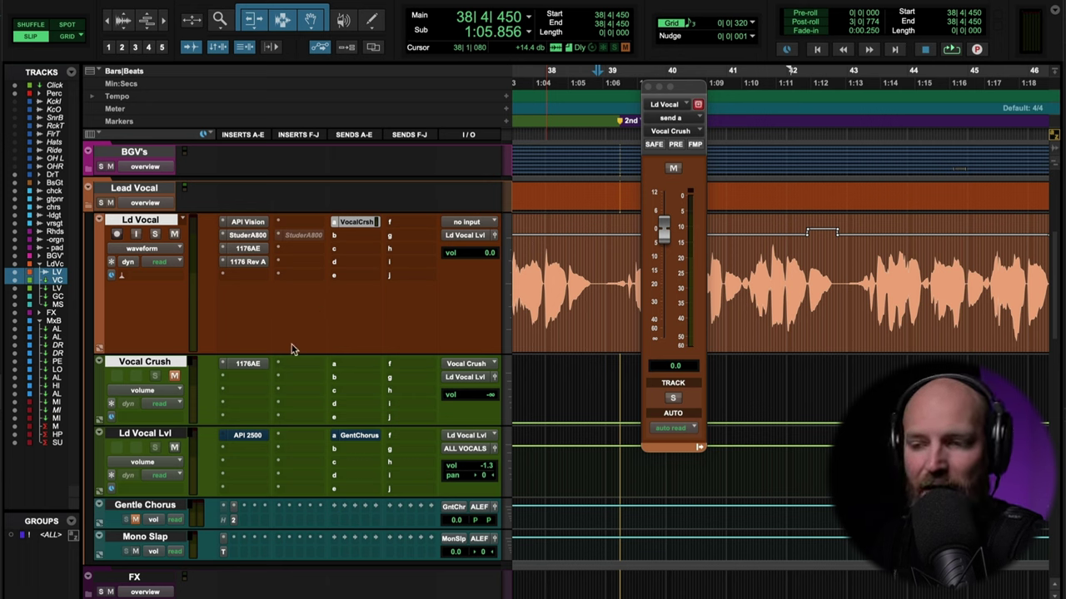
Open the 1176AE on the Vocal Crush track, unmute the track and set its volume to 0.0.
click(146, 433)
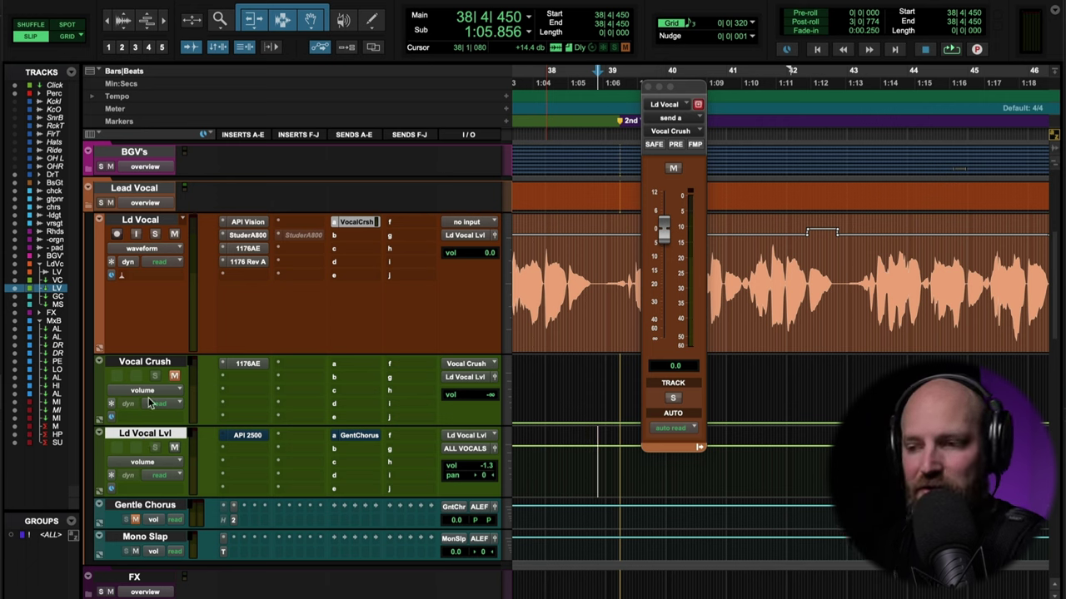
click(146, 363)
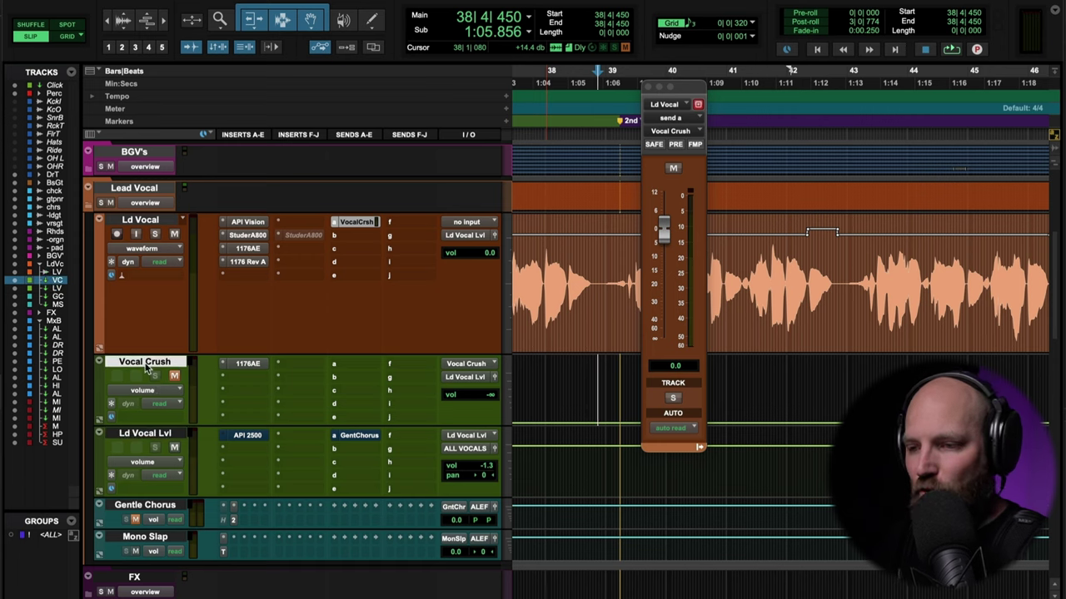
click(243, 363)
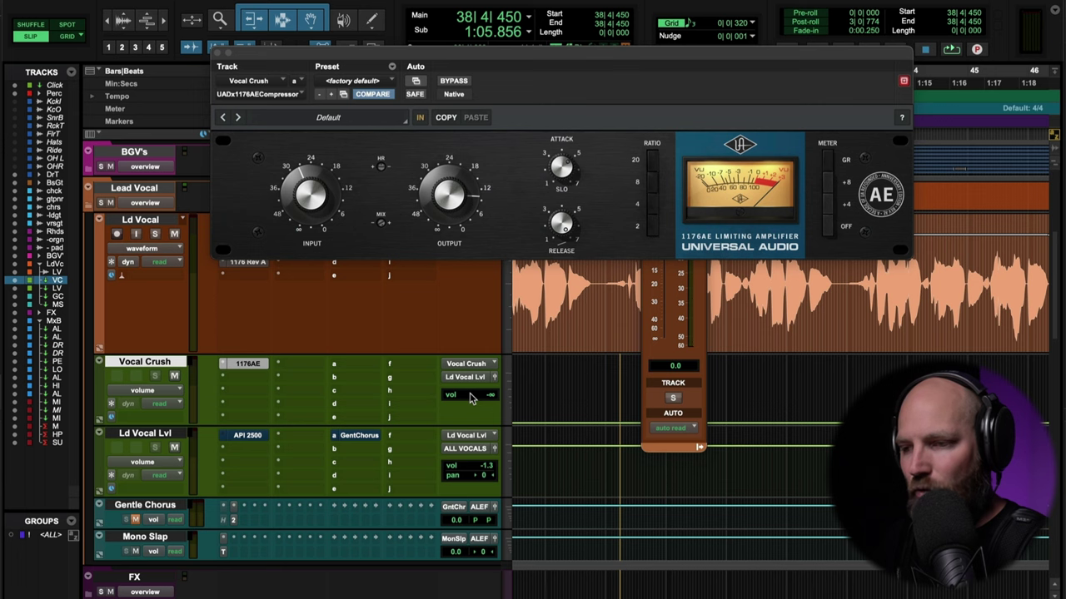
alt+click(470, 397)
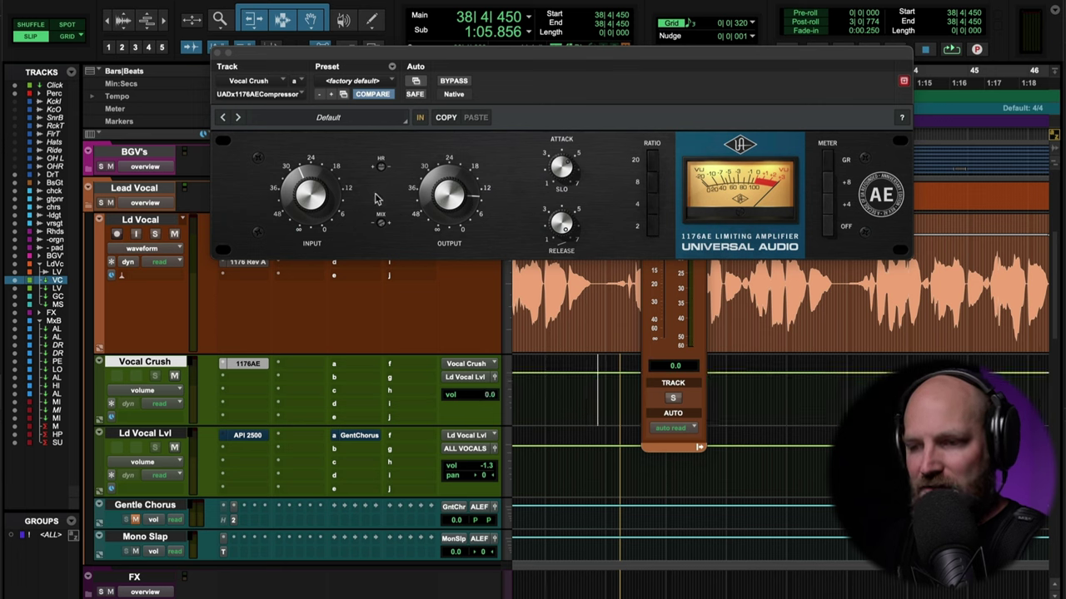
Play the song from bar 38, beat 4 and adjust the 1176AE input and release on Vocal Crush by ear.
key(space)
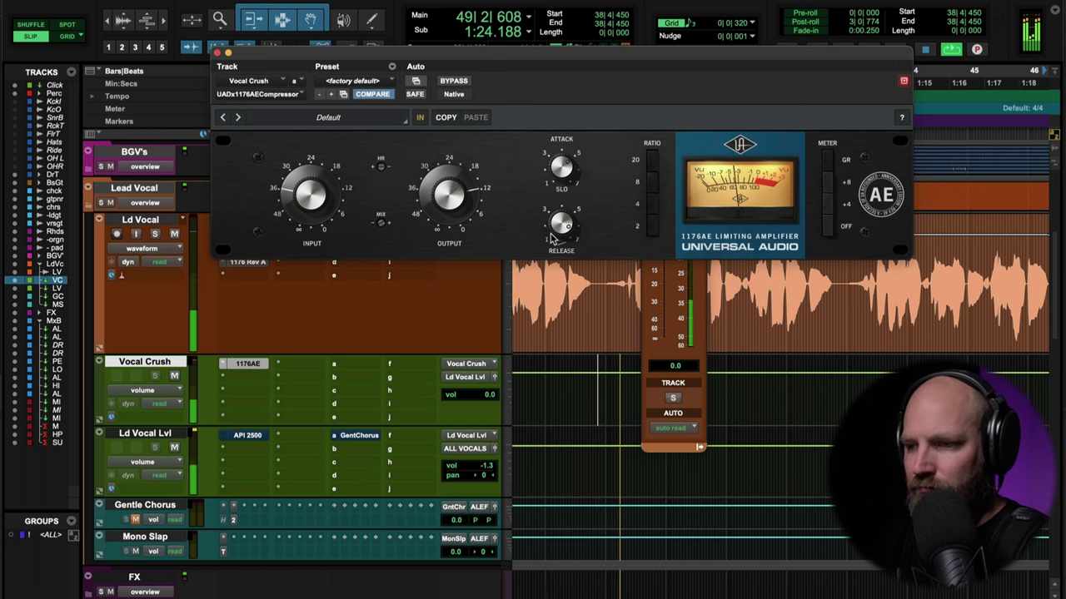
key(space)
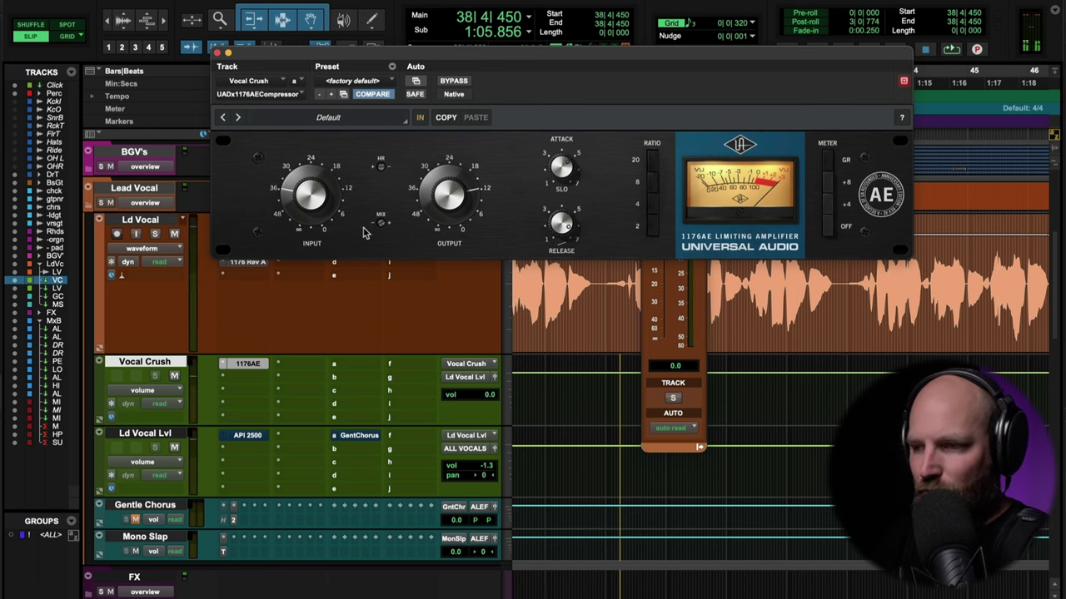
key(space)
key(space)
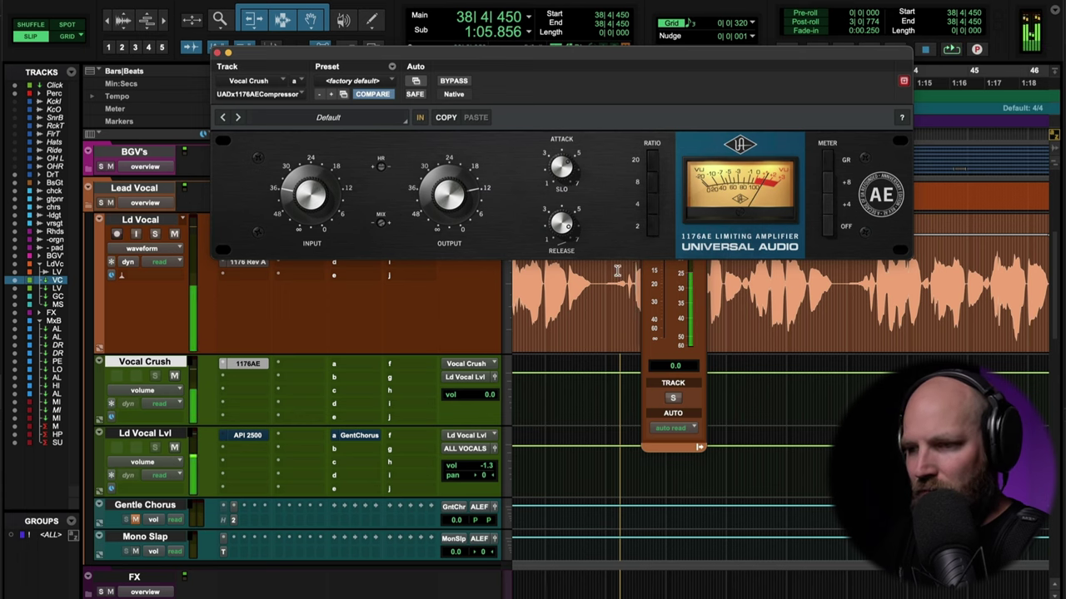
Move the playback start to bar 22, beat 4 on the Ld Vocal track, start playback and close the 1176AE.
scroll(616, 270, down, 2)
scroll(616, 270, down, 3)
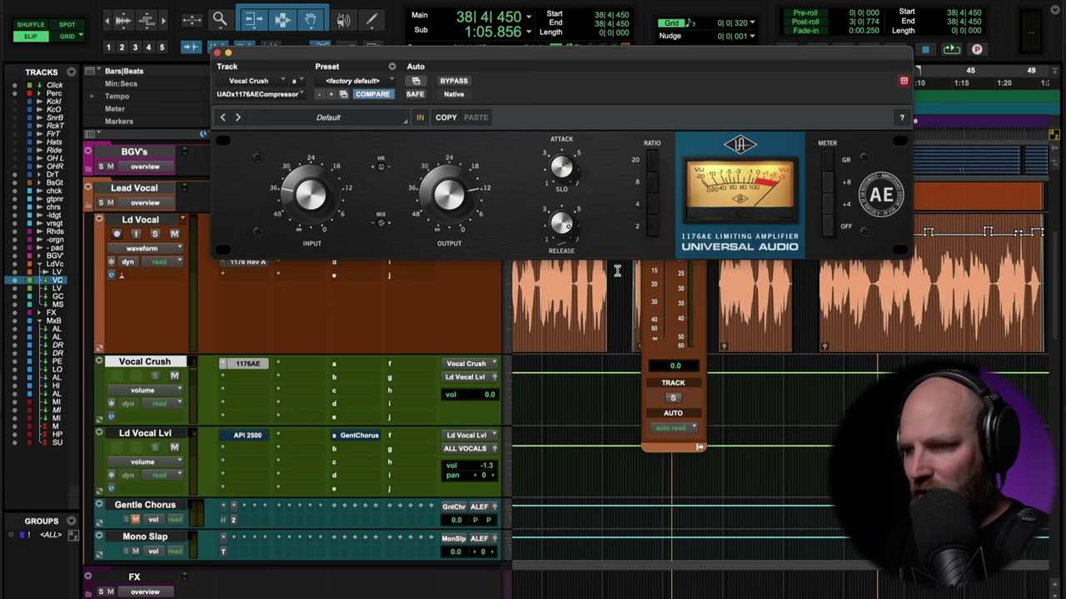
click(617, 271)
key(space)
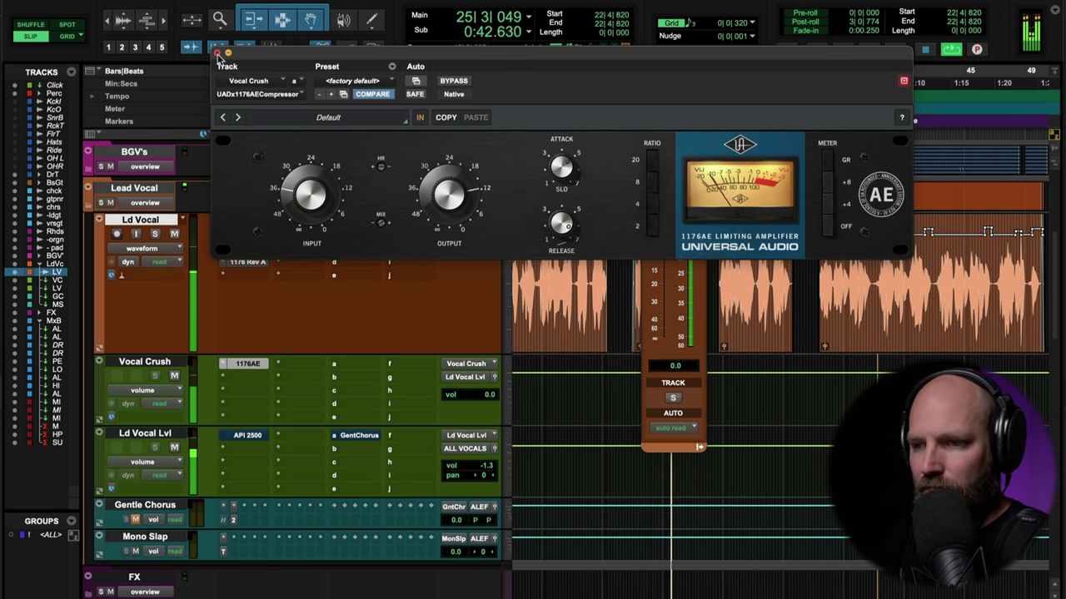
click(221, 53)
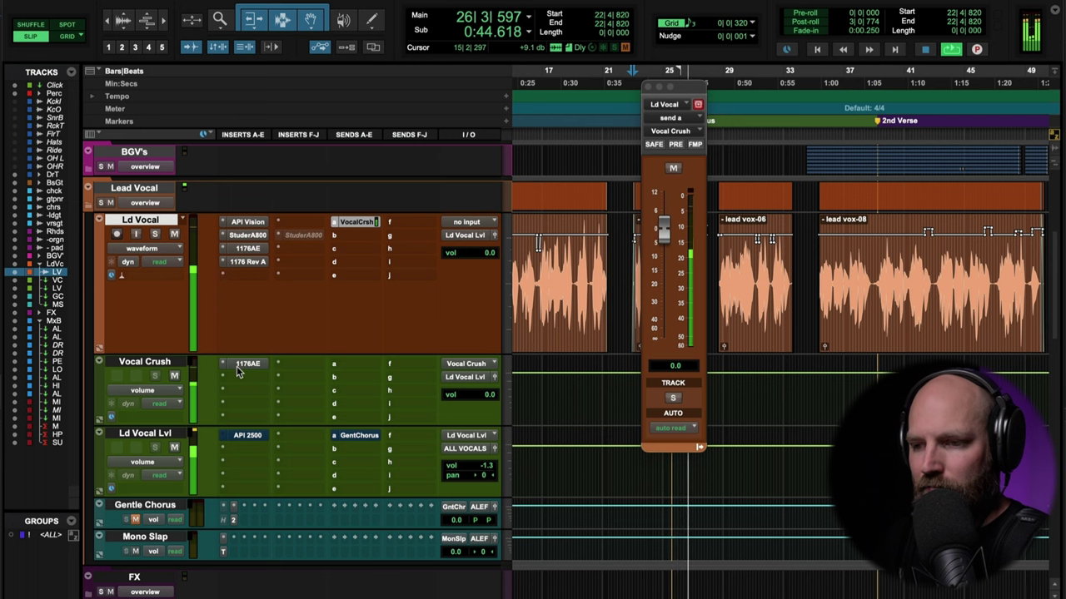
Pull the Vocal Crush volume down to −∞ and briefly view the 1176 Rev A on Ld Vocal during playback.
click(476, 396)
drag(477, 398, 477, 441)
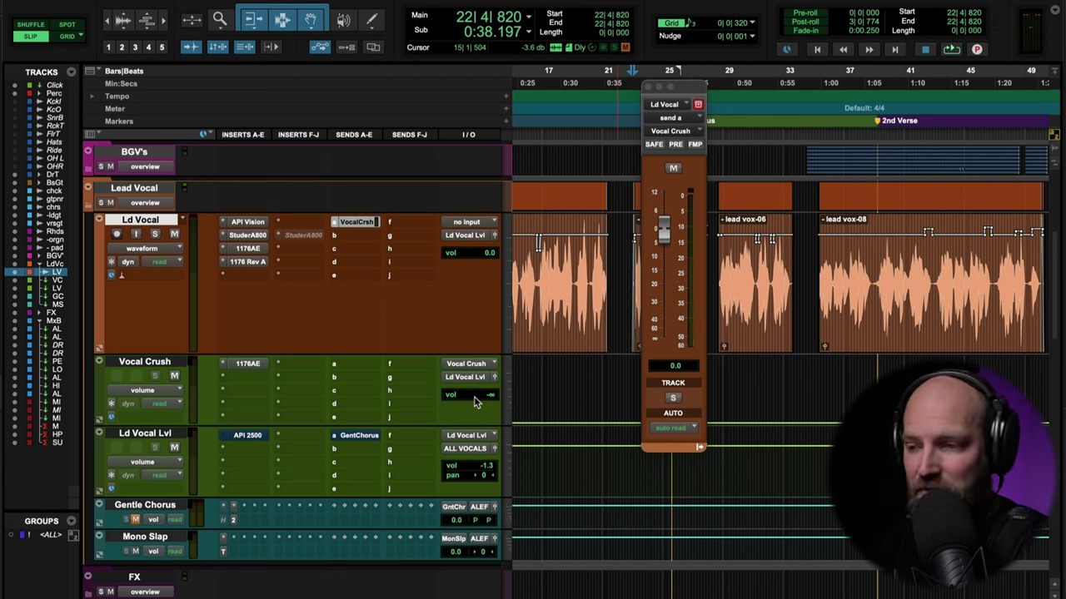
click(247, 262)
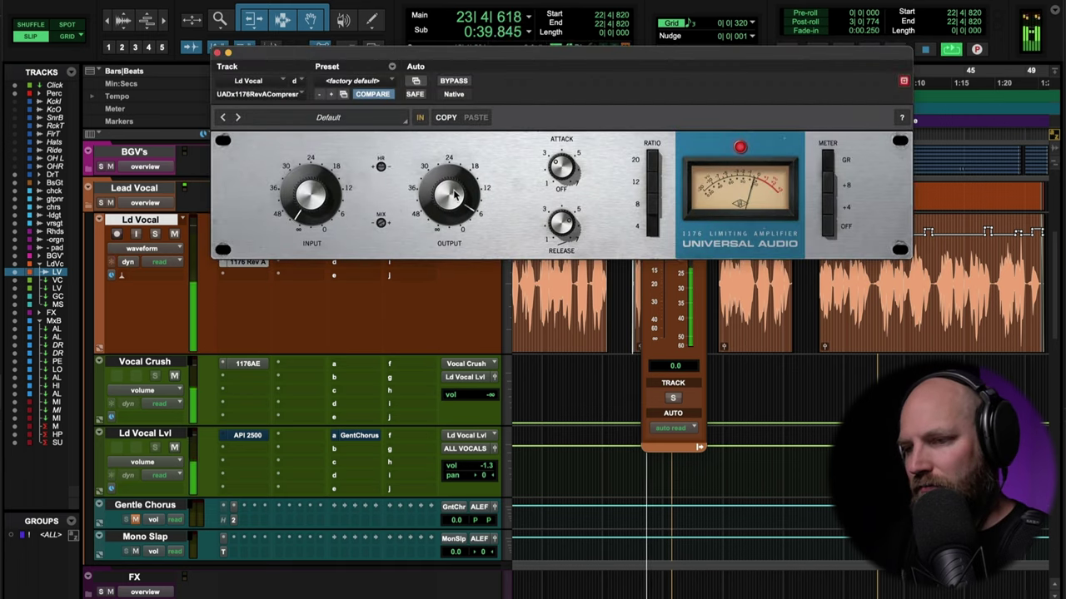
click(217, 53)
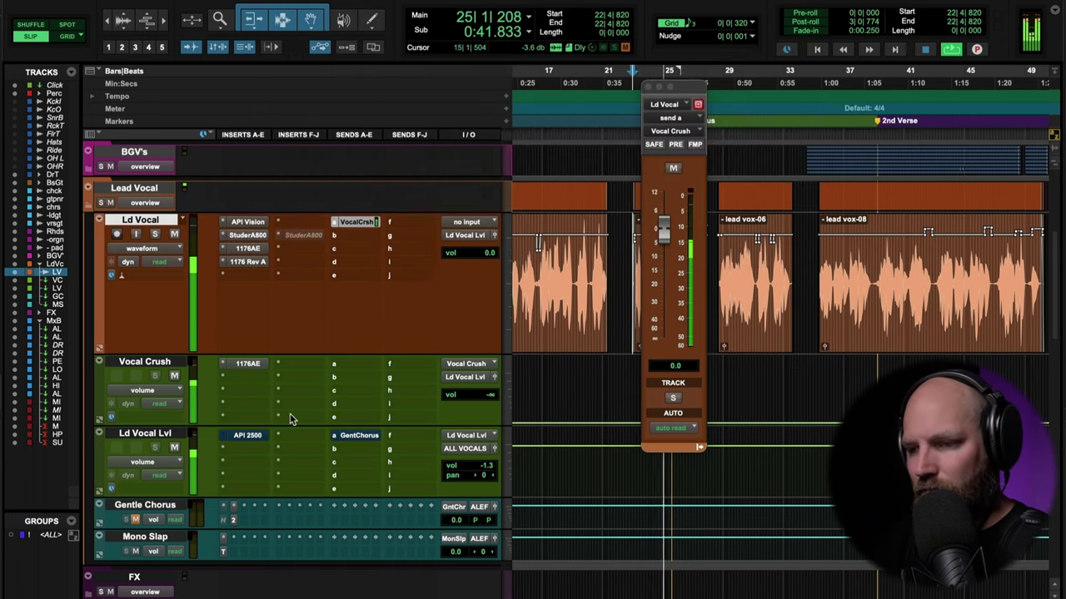
Blend the Vocal Crush track in at a volume of -8.6, mute it for comparison and stop playback.
drag(474, 400, 473, 362)
click(175, 376)
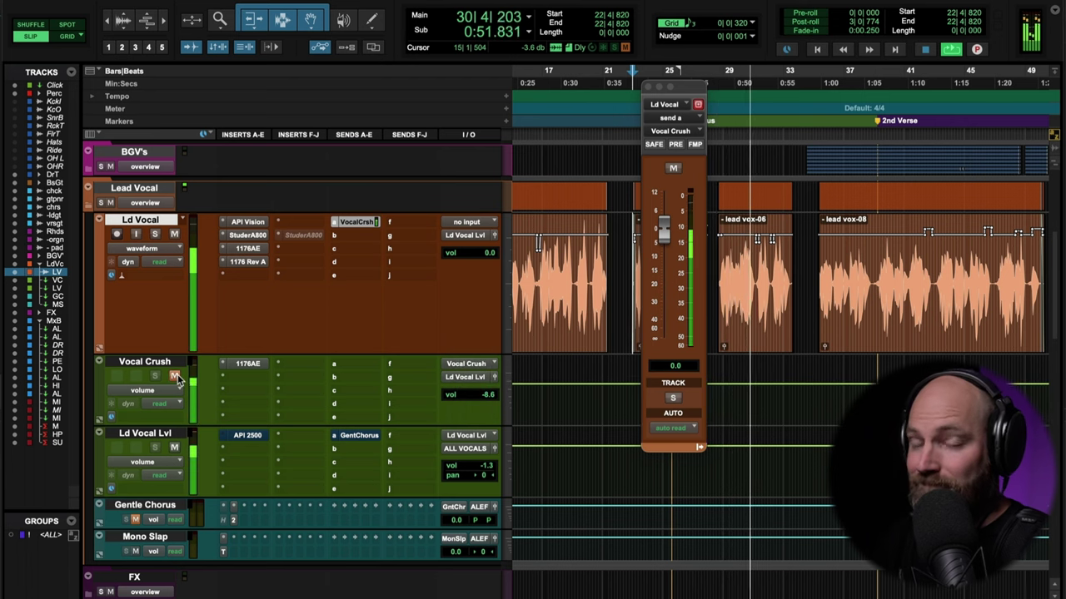
key(space)
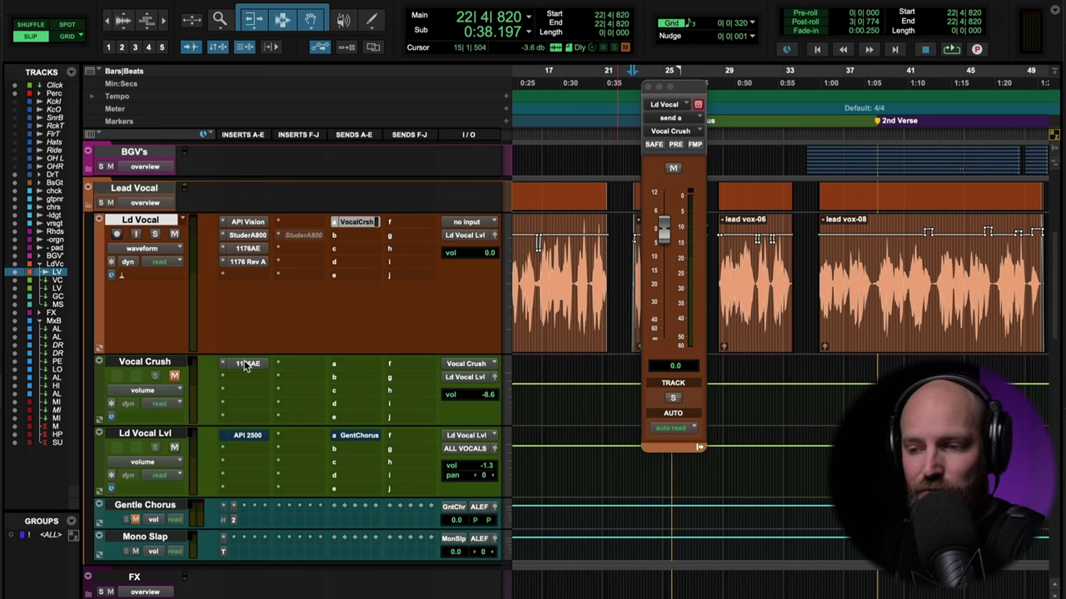
Unmute the Vocal Crush track, select Ld Vocal Lvl and examine the API 2500 settings on it.
click(153, 363)
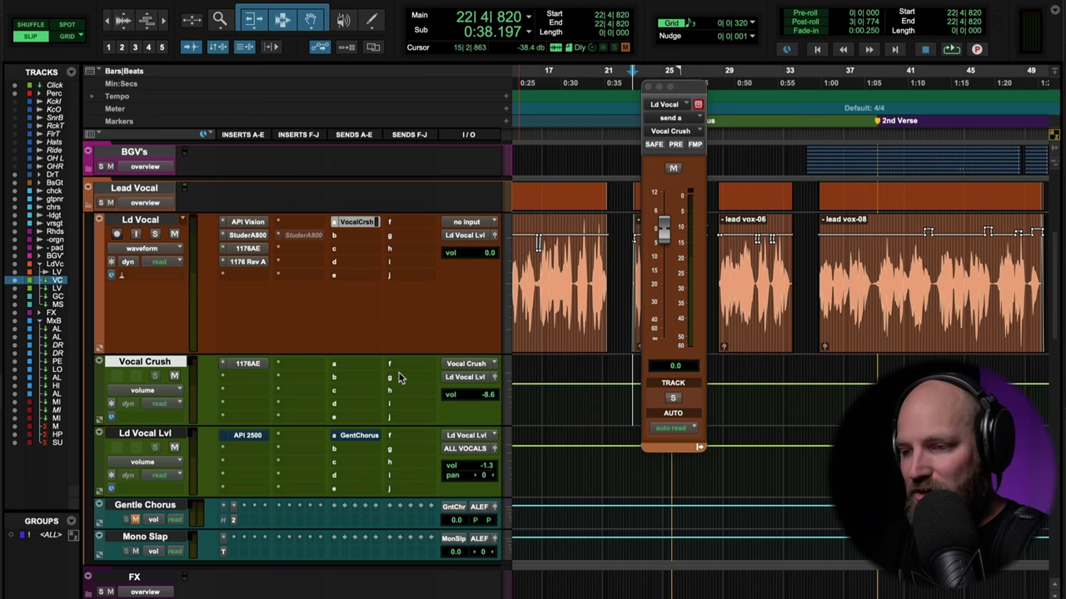
click(159, 437)
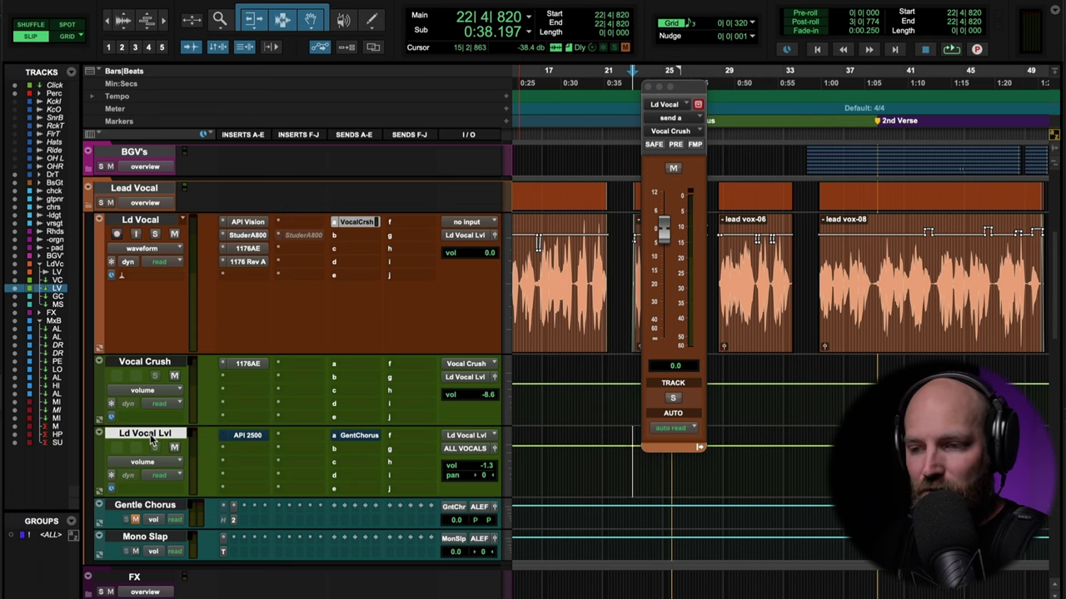
click(243, 439)
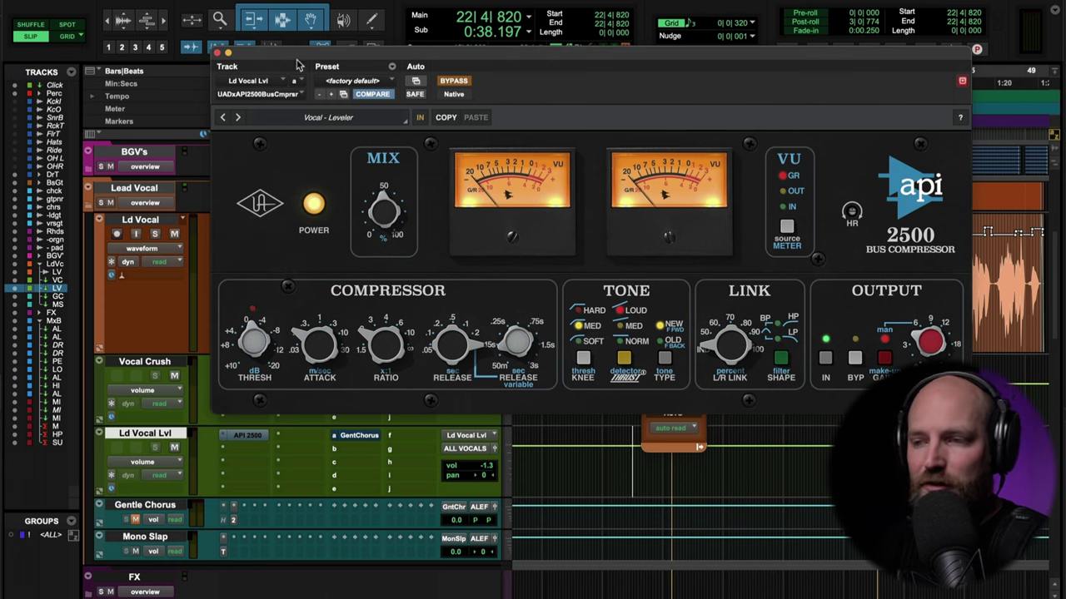
click(216, 53)
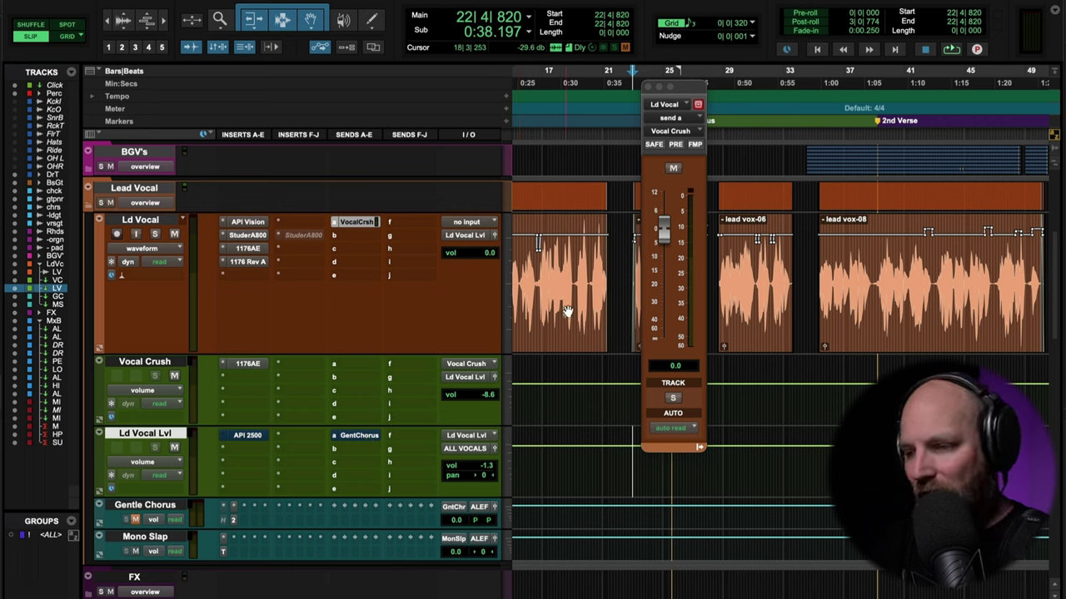
Place the edit cursor at the start of the first lead vocal phrase, at bar 10, beat 3.
click(552, 278)
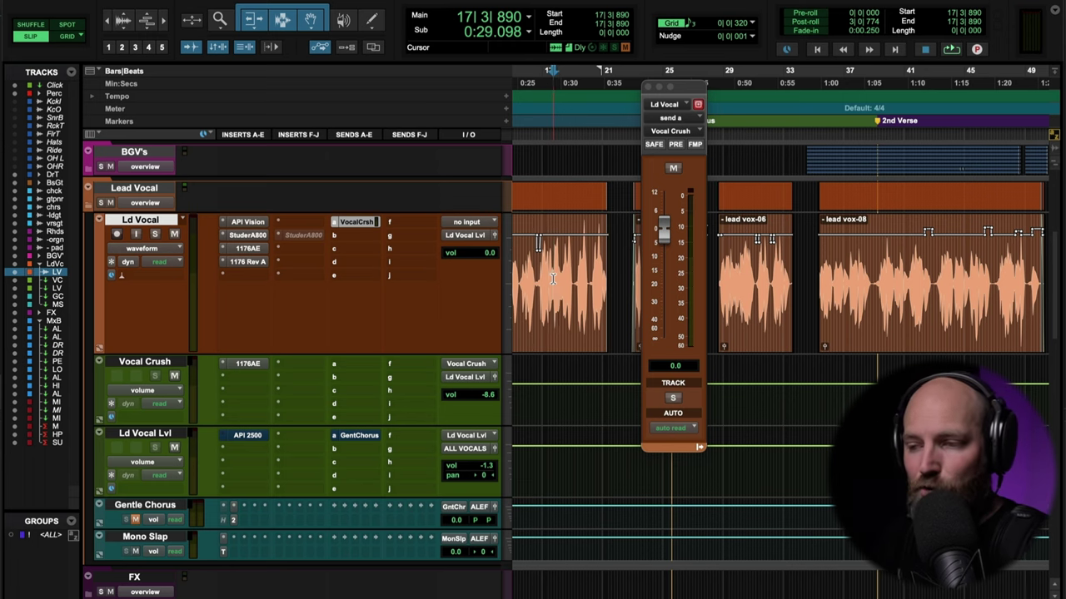
key(r)
click(585, 278)
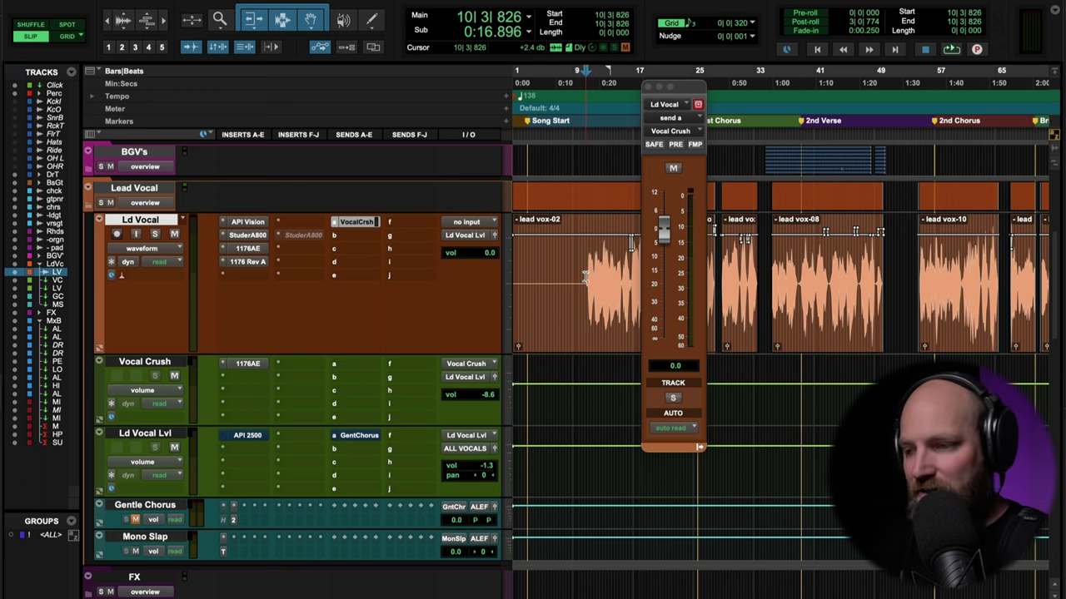
key(super+bracketright)
key(super+bracketright)
key(super+bracketright)
scroll(646, 166, up, 1)
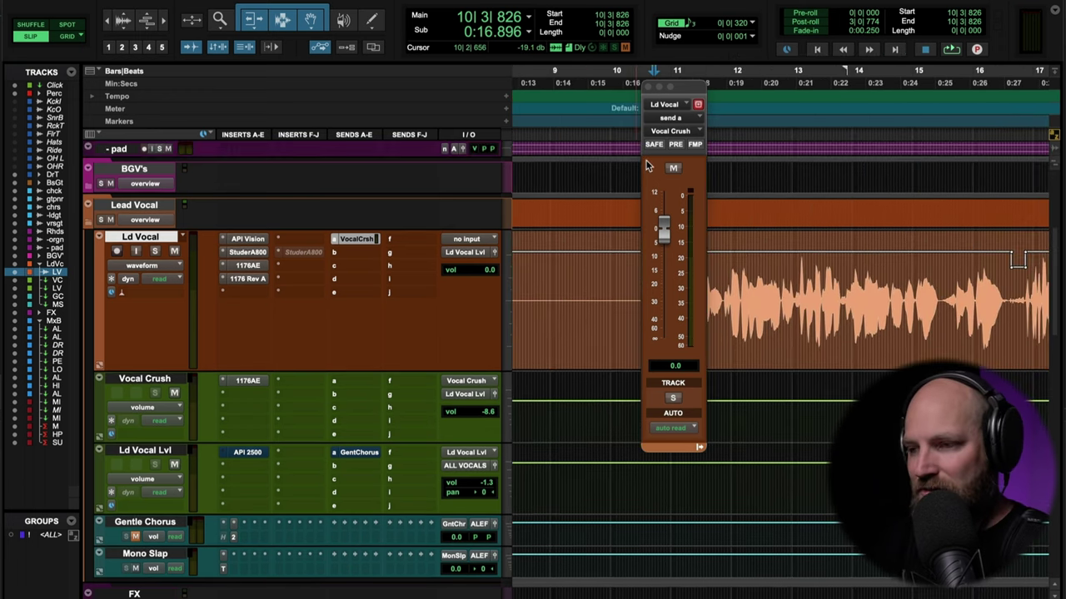
Close the Ld Vocal send window and place the edit cursor at the clip-gain dip at bar 16, beat 3.
click(647, 87)
scroll(644, 373, right, 5)
click(793, 291)
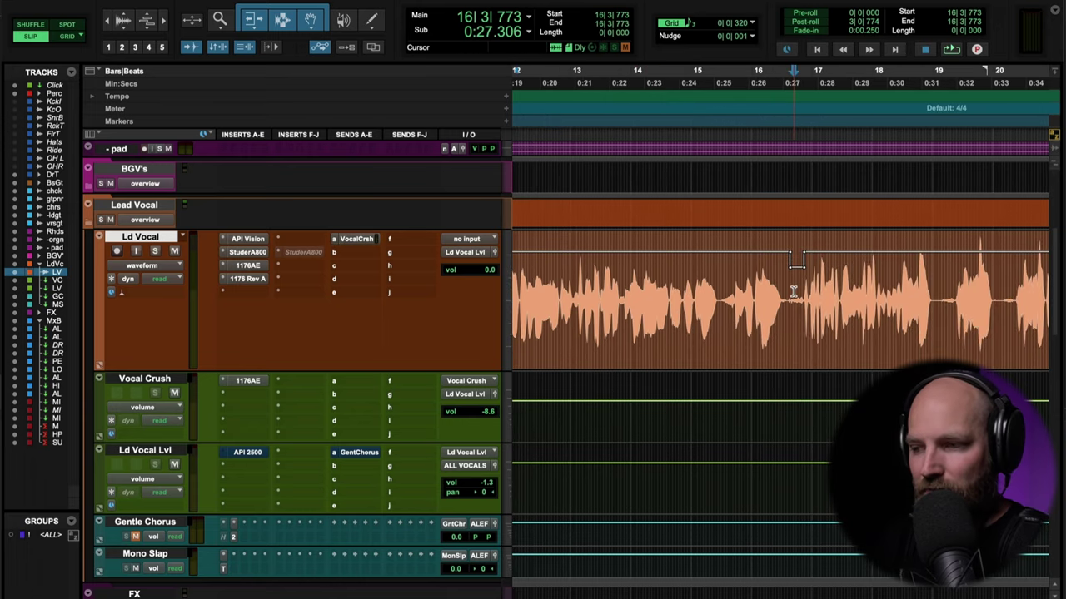
key(super+bracketright)
scroll(791, 292, right, 1)
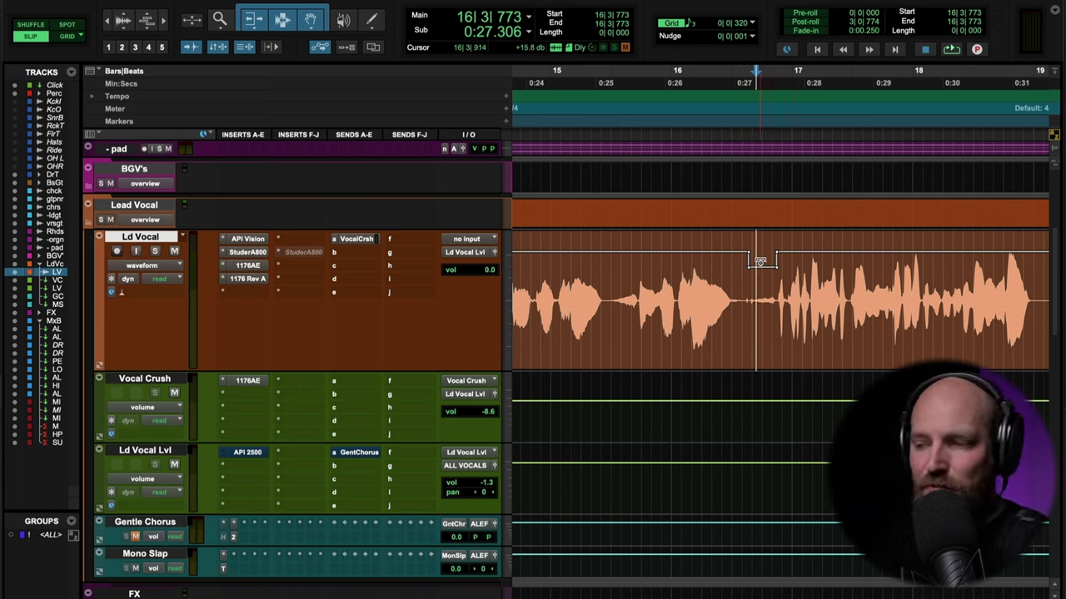
Highlight the breath under the clip-gain dip from bar 16, beat 3 to beat 4, and clear the selection.
click(749, 309)
drag(744, 295, 777, 296)
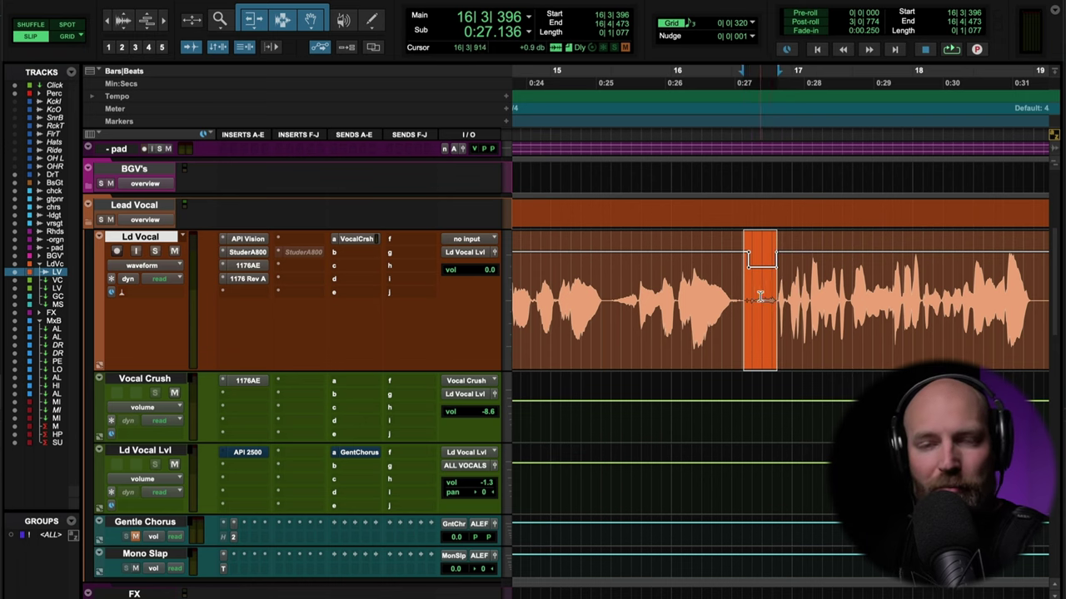
click(760, 297)
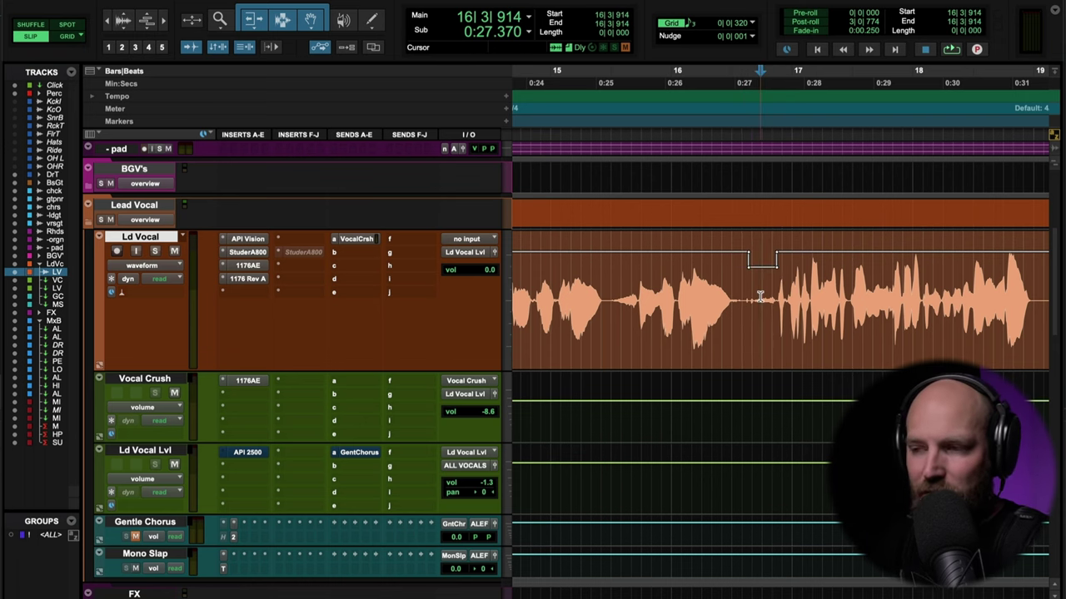
Place the edit cursor on the quiet breath at bar 19, beat 1 of the lead vocal.
scroll(760, 297, right, 5)
scroll(760, 298, up, 1)
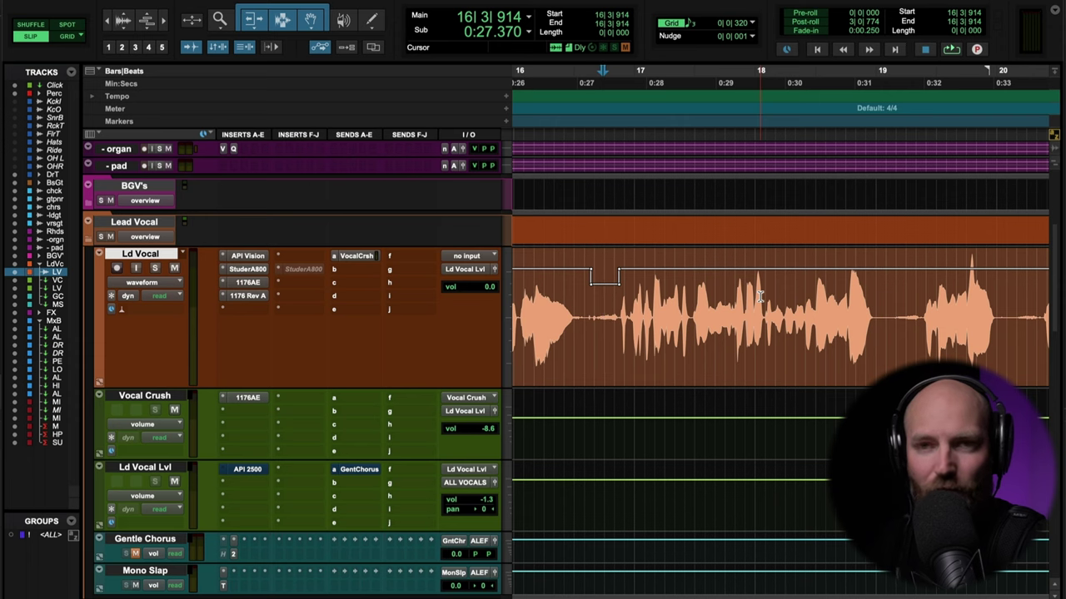
scroll(757, 298, right, 4)
click(753, 300)
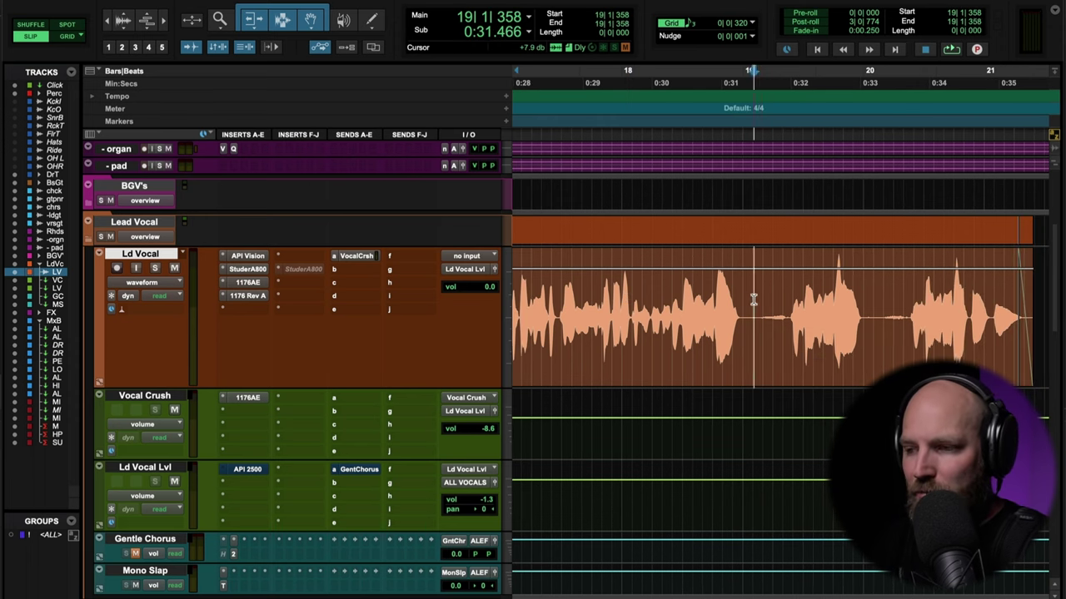
mouse_move(753, 300)
mouse_down()
mouse_move(790, 300)
mouse_move(775, 284)
mouse_move(768, 315)
mouse_up()
click(768, 314)
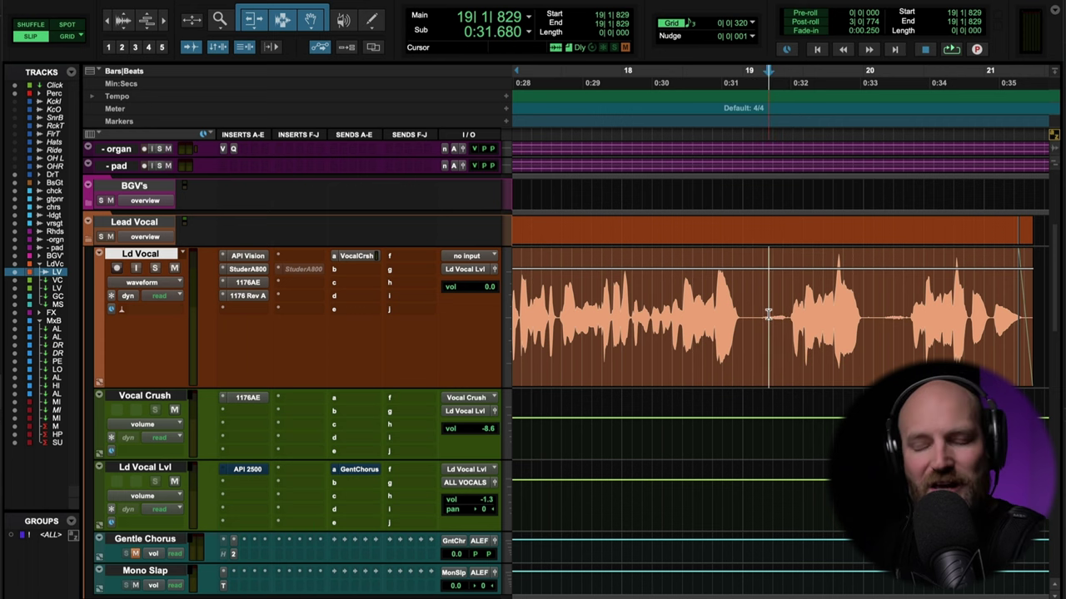
Place the edit cursor at bar 27, beat 1 in lead vox-04 and examine the clip gain at the clip's end.
scroll(767, 314, right, 2)
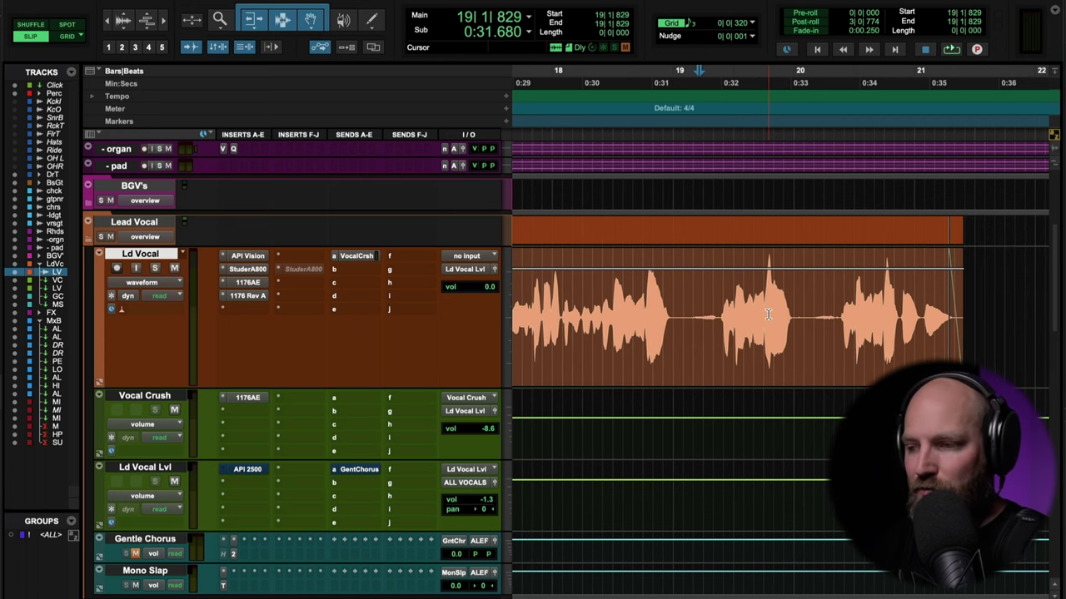
scroll(768, 315, right, 4)
scroll(767, 314, down, 2)
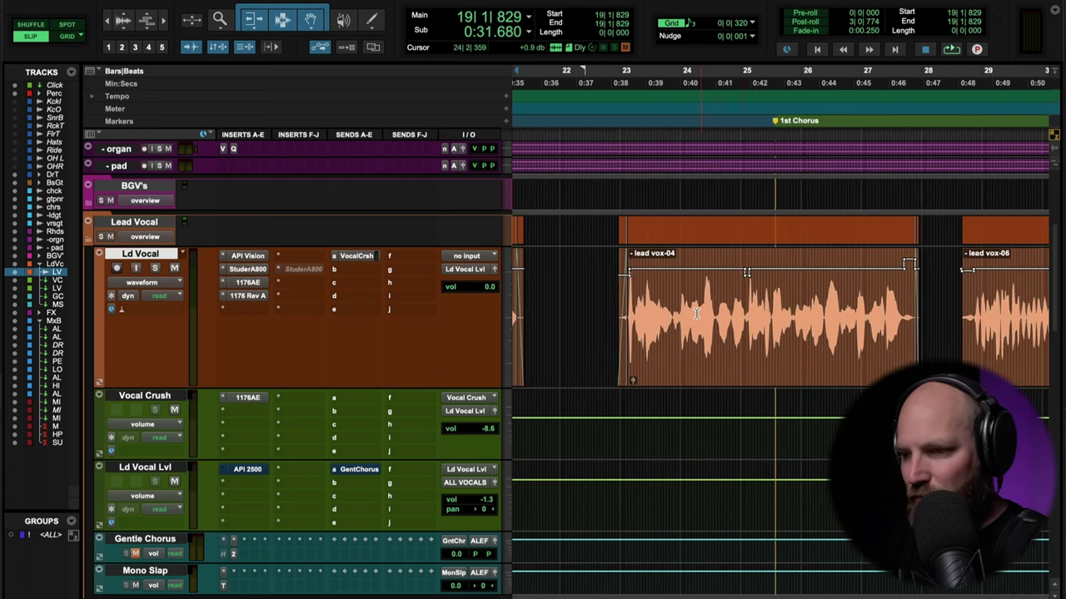
scroll(716, 315, right, 3)
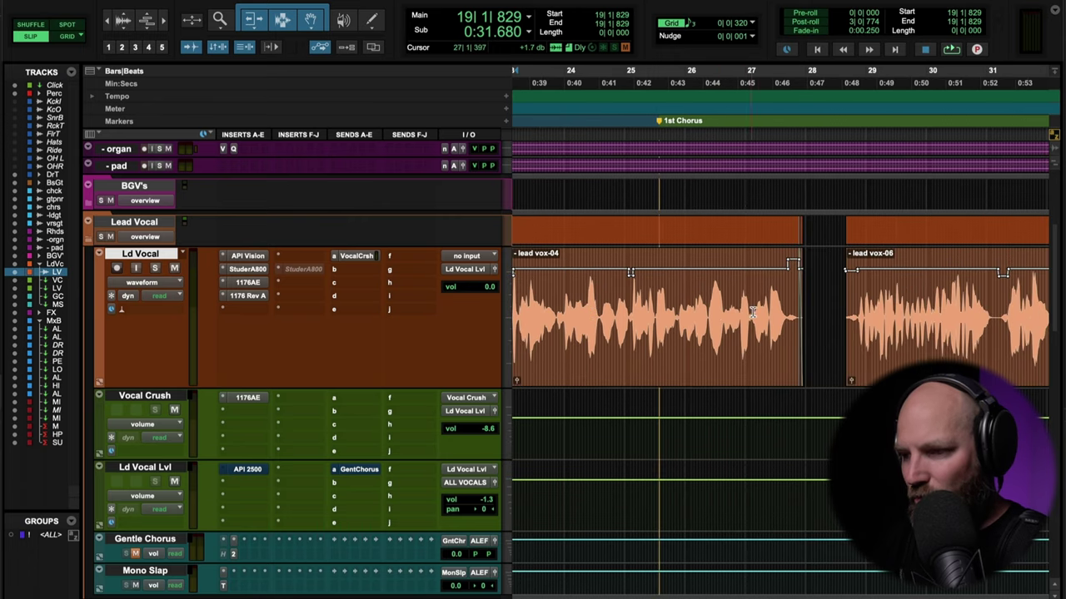
click(756, 312)
scroll(758, 312, up, 2)
scroll(758, 312, right, 3)
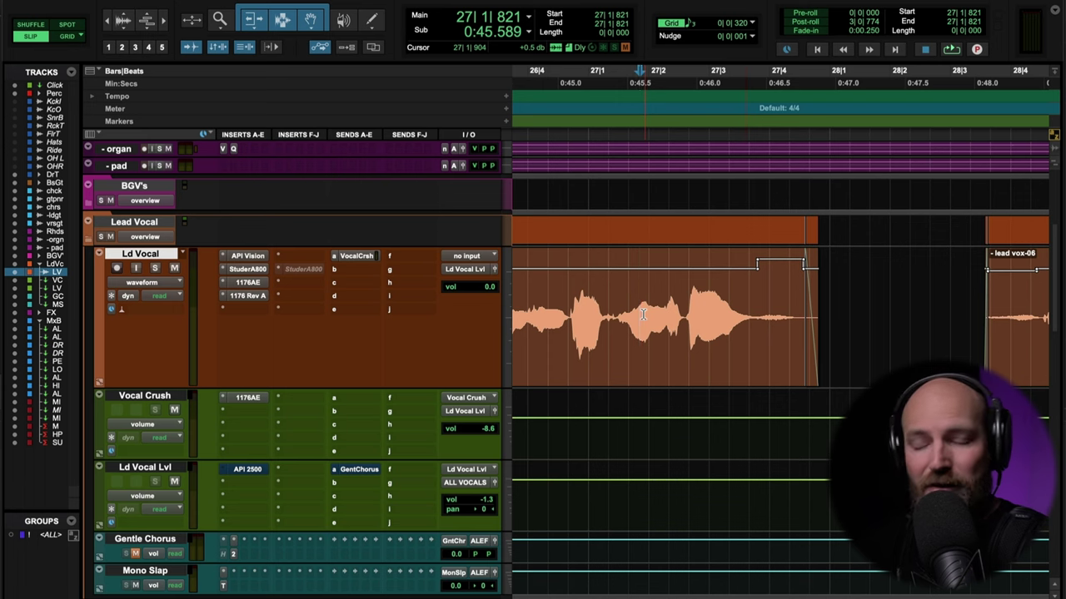
Solo the Ld Vocal track and play the last lead vox-04 phrase from bar 26, beat 4.
click(573, 297)
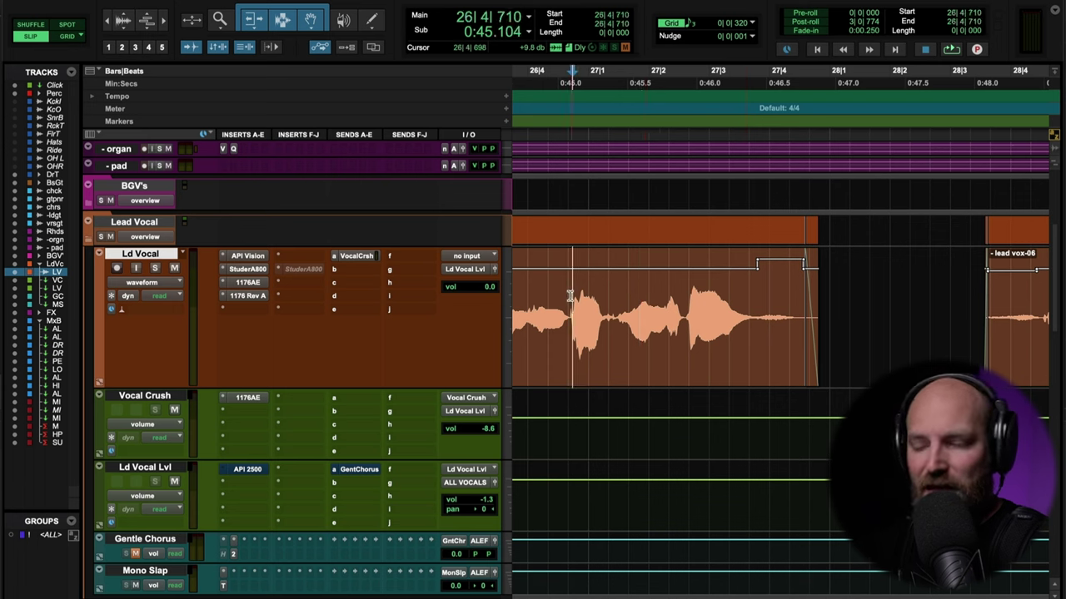
key(shift+s)
key(space)
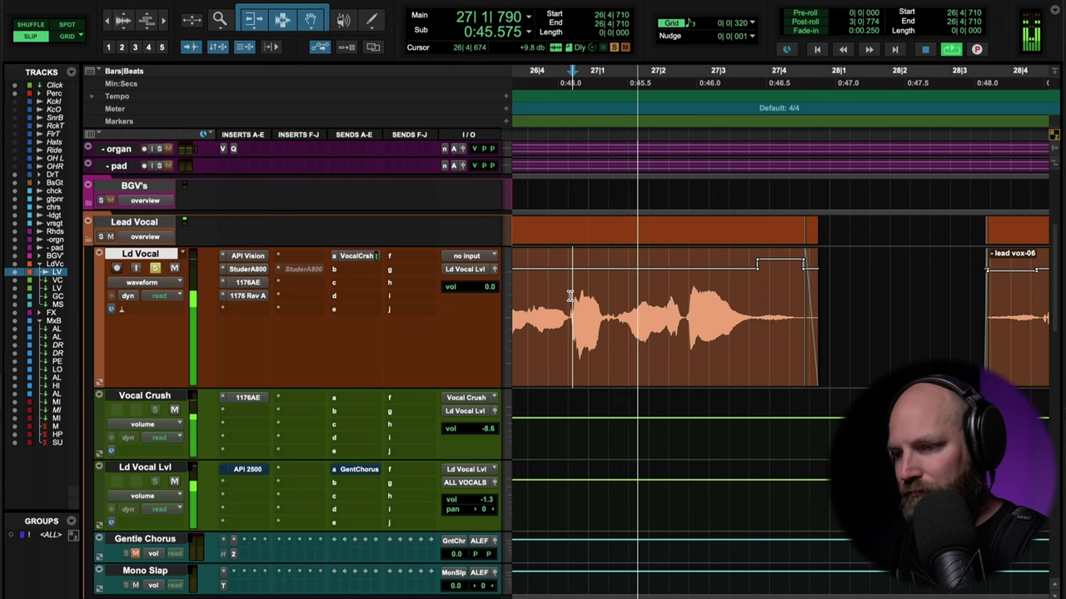
Unsolo the Ld Vocal track and play the last lead vox-04 phrase within the full mix.
key(space)
key(shift+s)
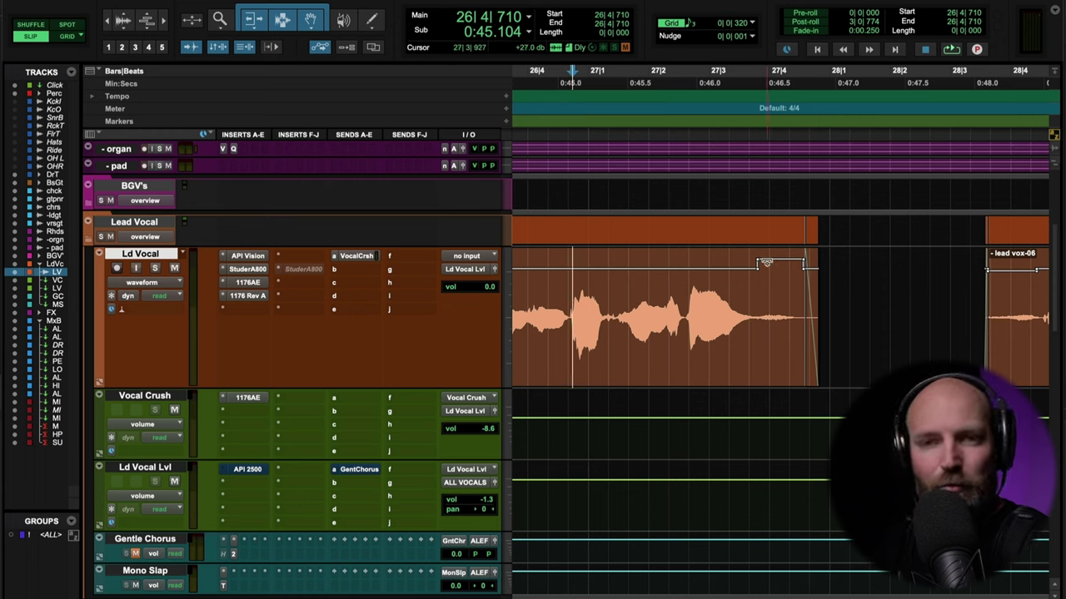
key(space)
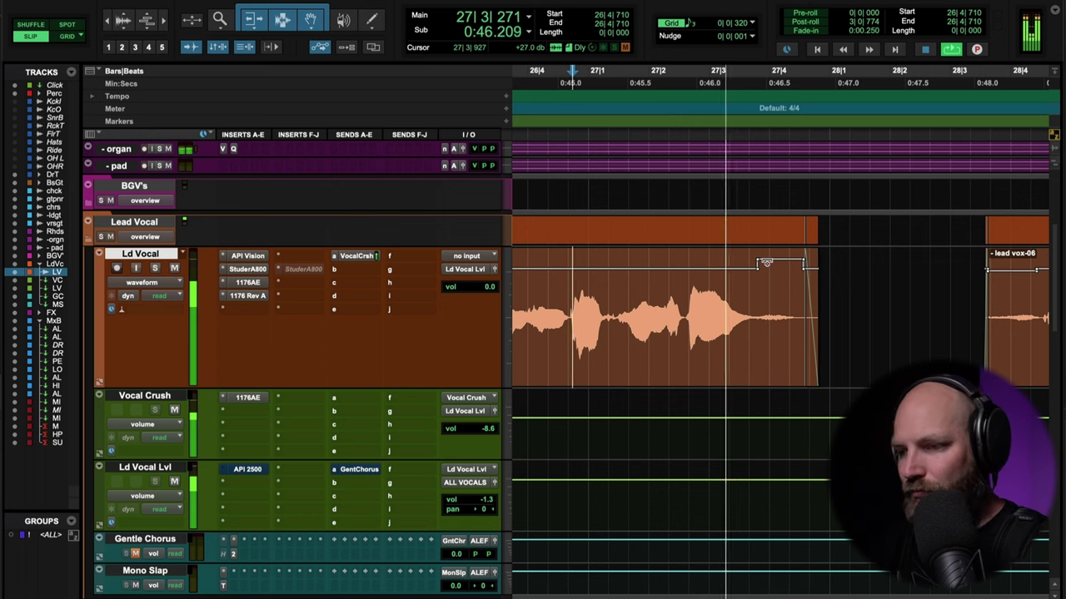
key(space)
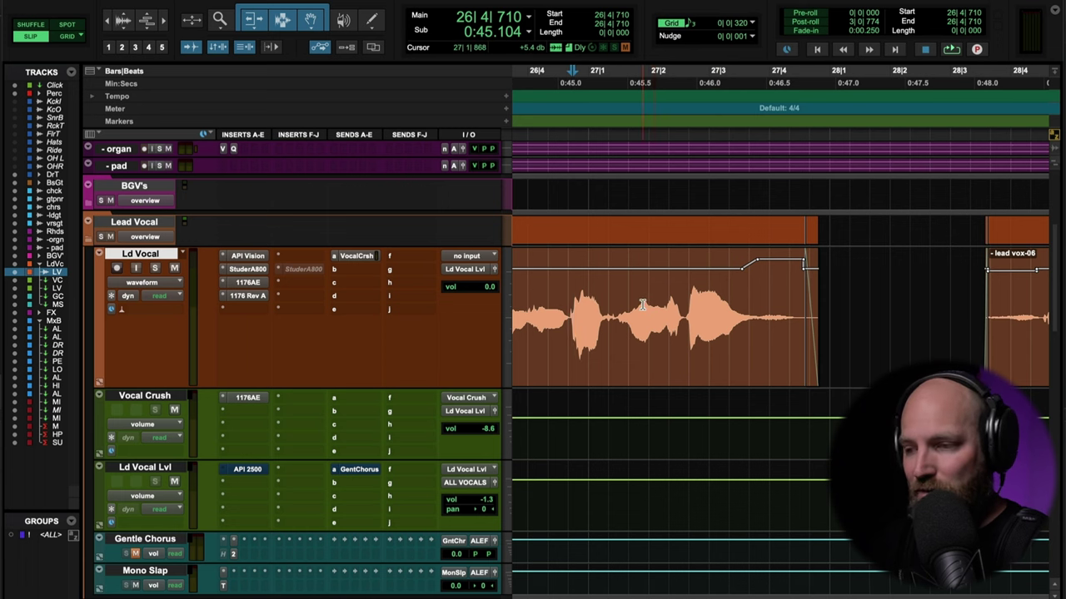
Place the edit cursor at bar 41, beat 2 of the lead vocal and play through the clip-gain boost in bar 42.
key(r)
scroll(642, 305, right, 3)
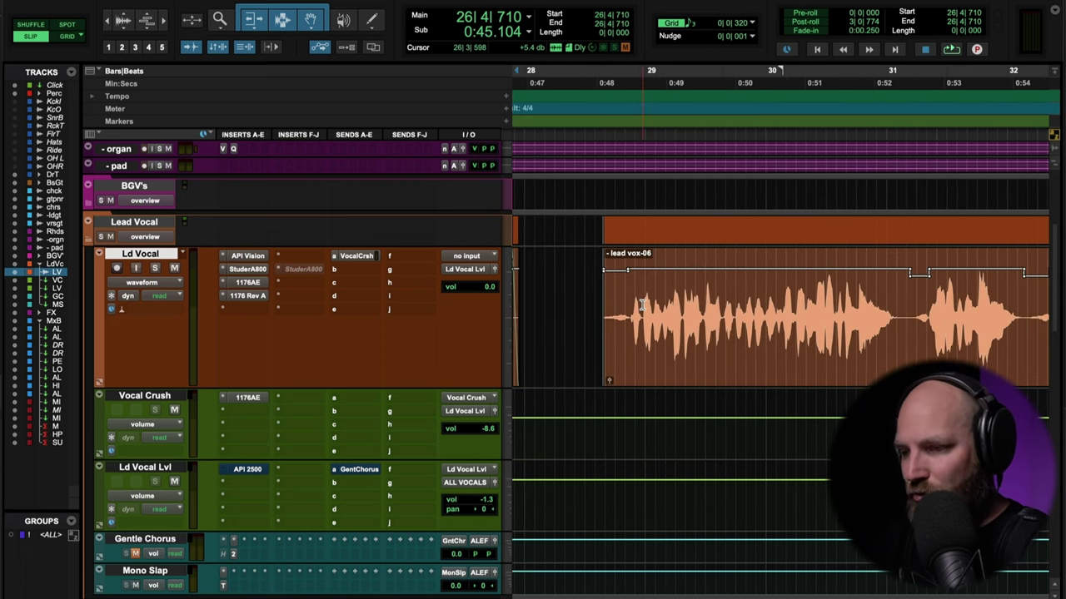
key(r)
scroll(666, 304, right, 3)
scroll(672, 305, right, 10)
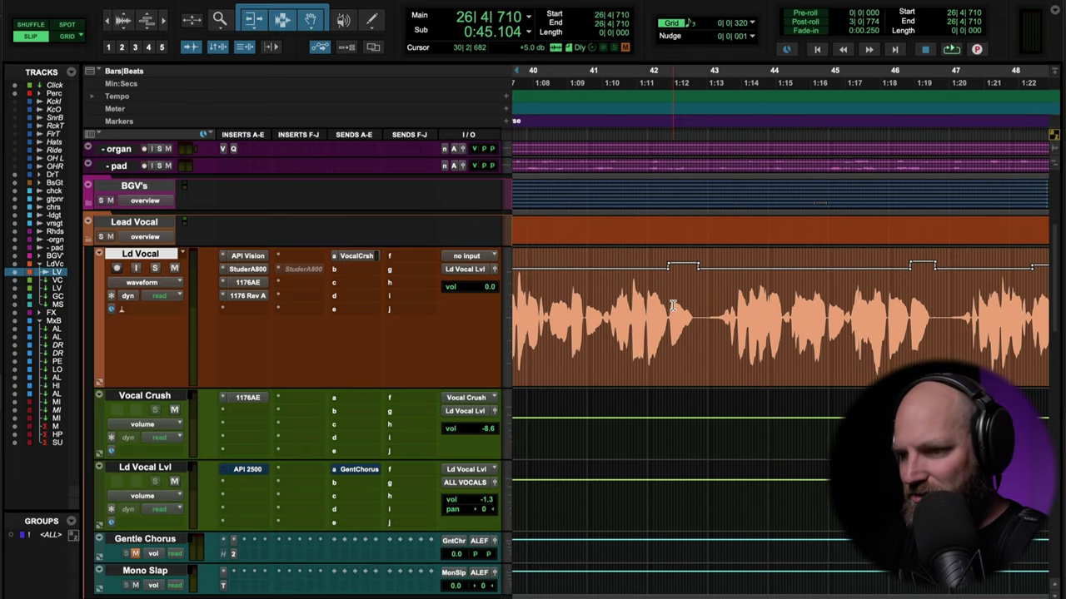
click(673, 305)
key(t)
scroll(689, 305, right, 2)
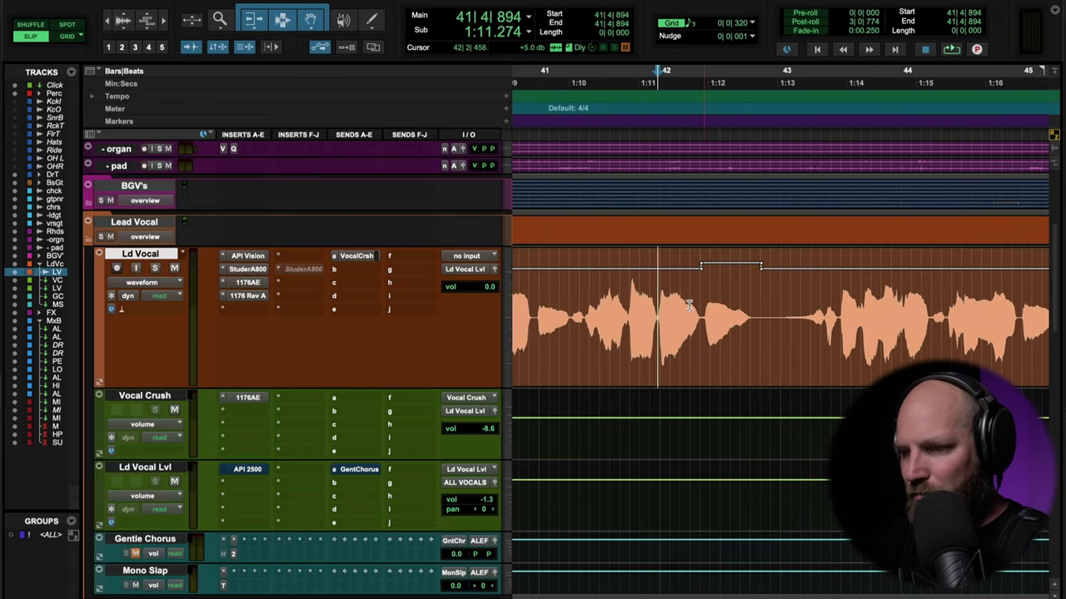
click(613, 306)
click(589, 306)
key(space)
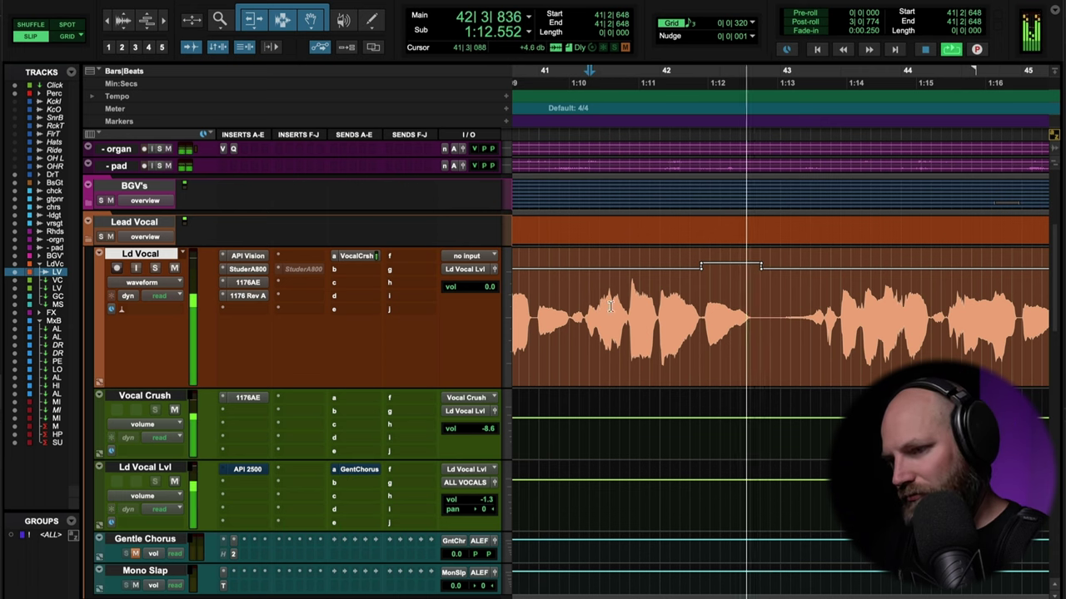
key(space)
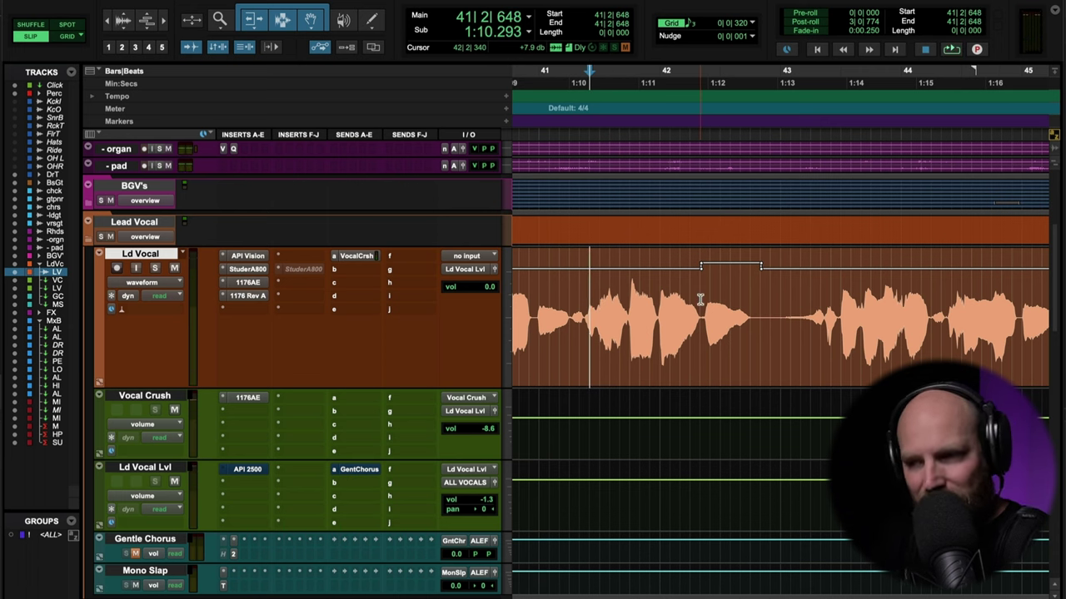
Raise the clip-gain boost on the bar 42 phrase ending further and play it from bar 41, beat 2.
drag(714, 265, 721, 243)
click(578, 298)
click(584, 298)
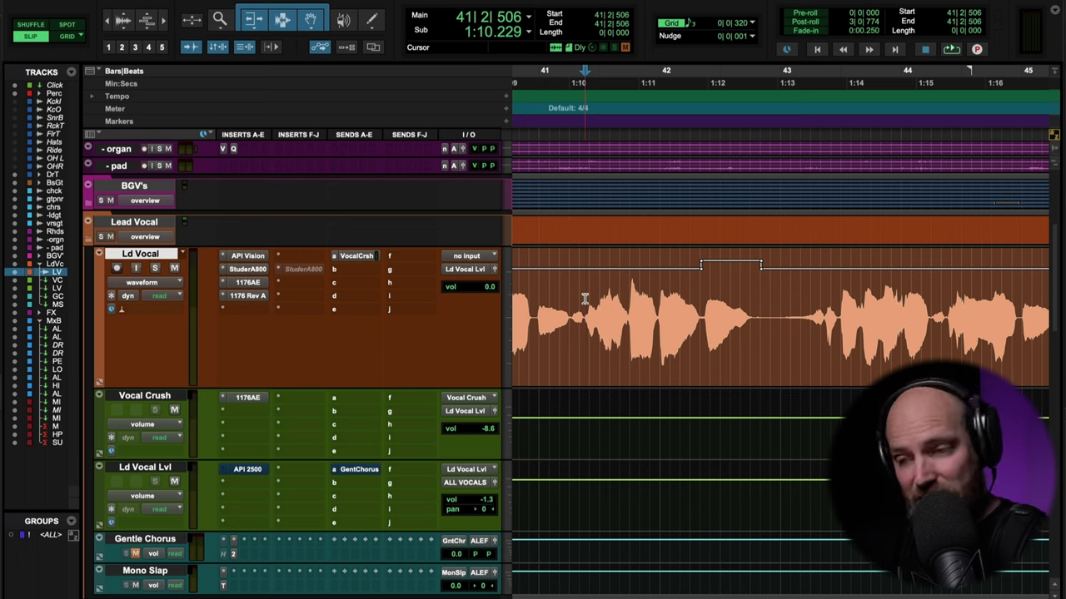
key(space)
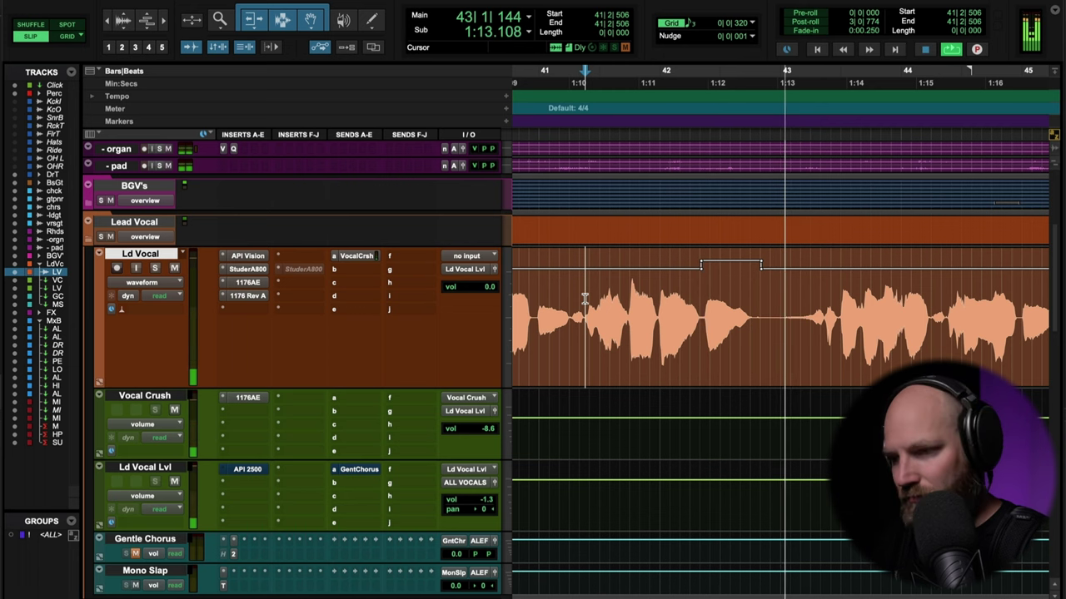
key(space)
Examine the clip-gain moves across the lead vocal clips from the 2nd Verse to THE END marker.
scroll(585, 316, right, 5)
key(ctrl+bracketleft)
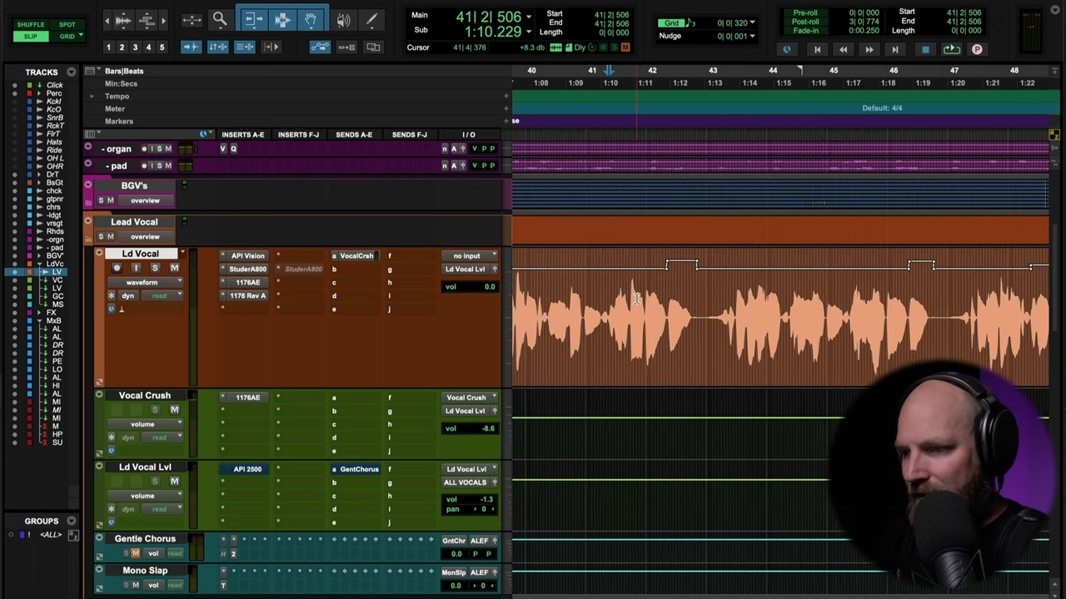
scroll(636, 298, right, 2)
key(ctrl+bracketleft)
key(ctrl+bracketleft)
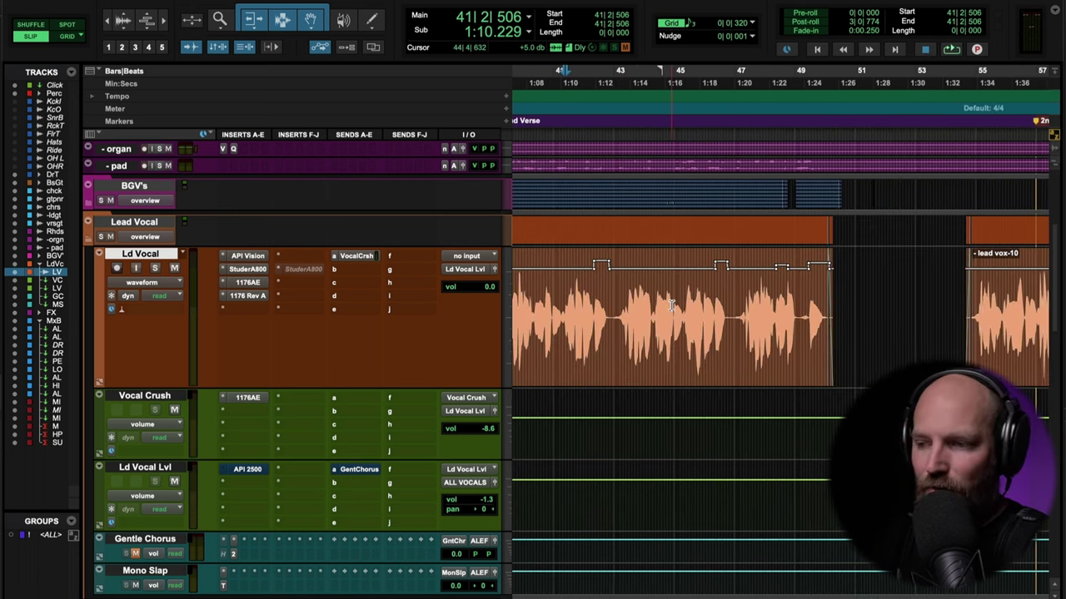
key(ctrl+bracketleft)
key(ctrl+bracketleft)
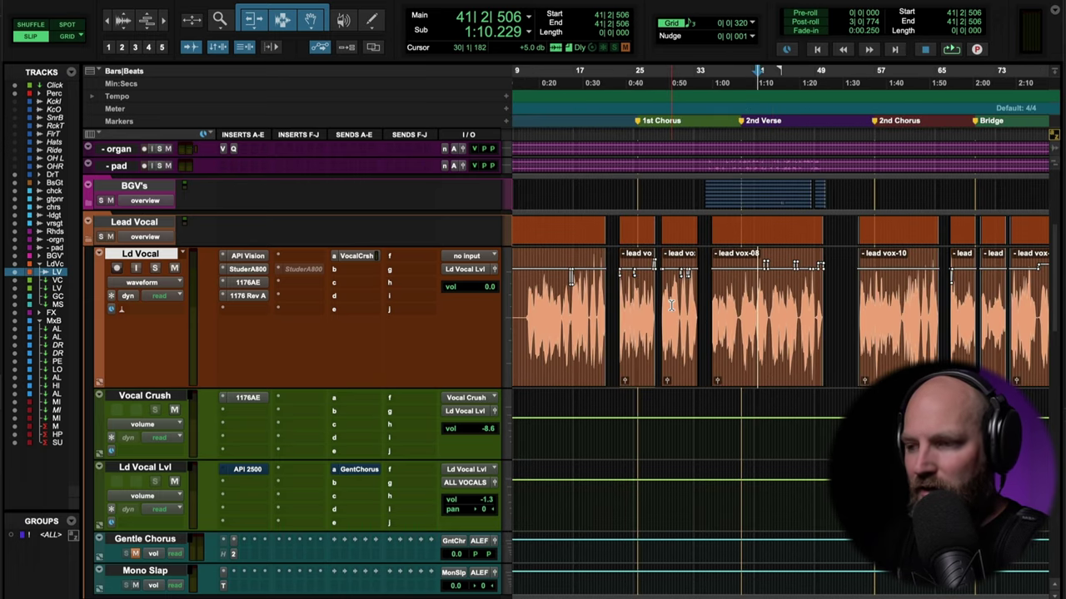
scroll(671, 305, left, 1)
key(ctrl+bracketright)
scroll(671, 306, right, 3)
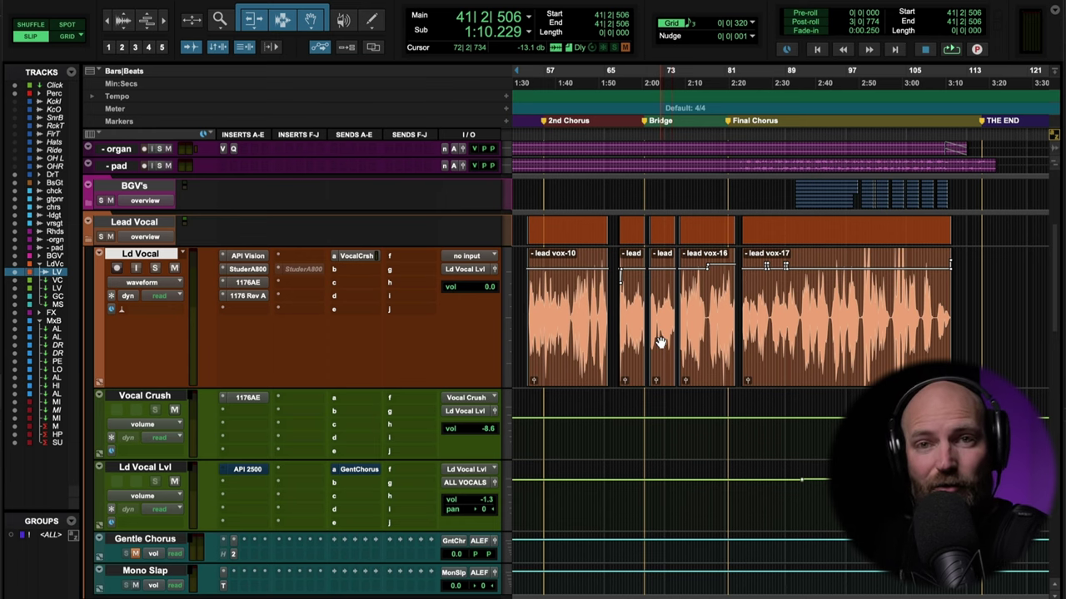
Place the edit cursor on the Vocal Crush track at bar 86, beat 3 and play the Final Chorus vocal from there.
click(829, 423)
key(ctrl+bracketright)
key(ctrl+bracketright)
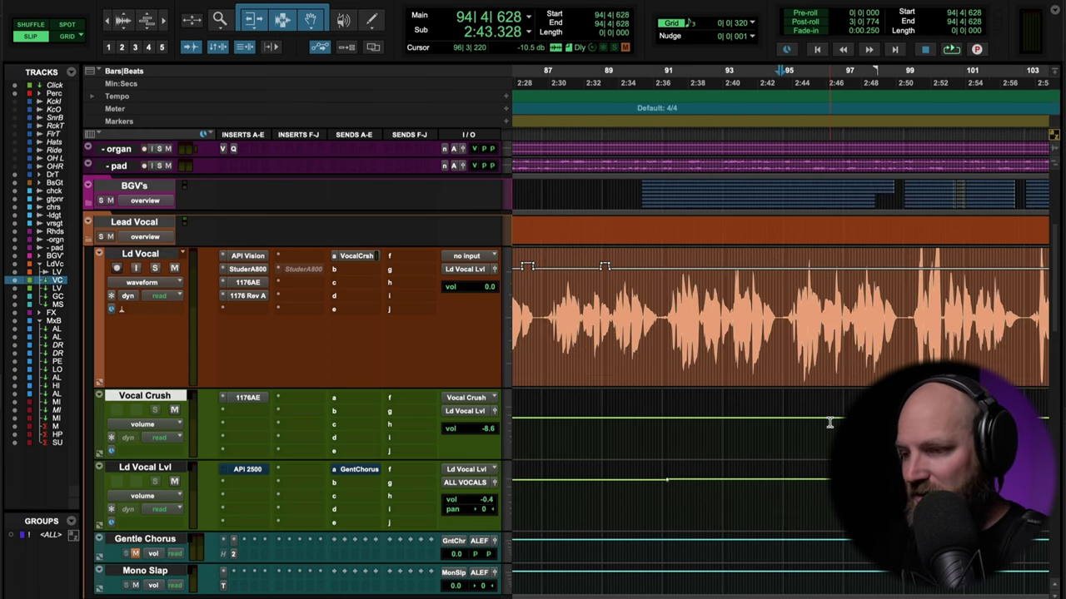
key(ctrl+bracketleft)
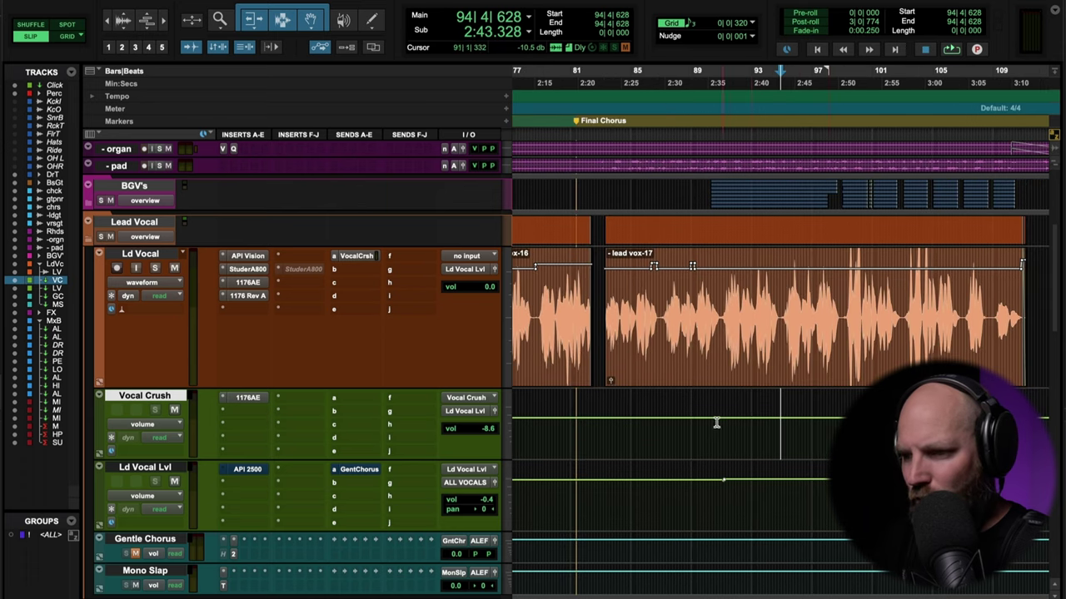
click(656, 423)
key(space)
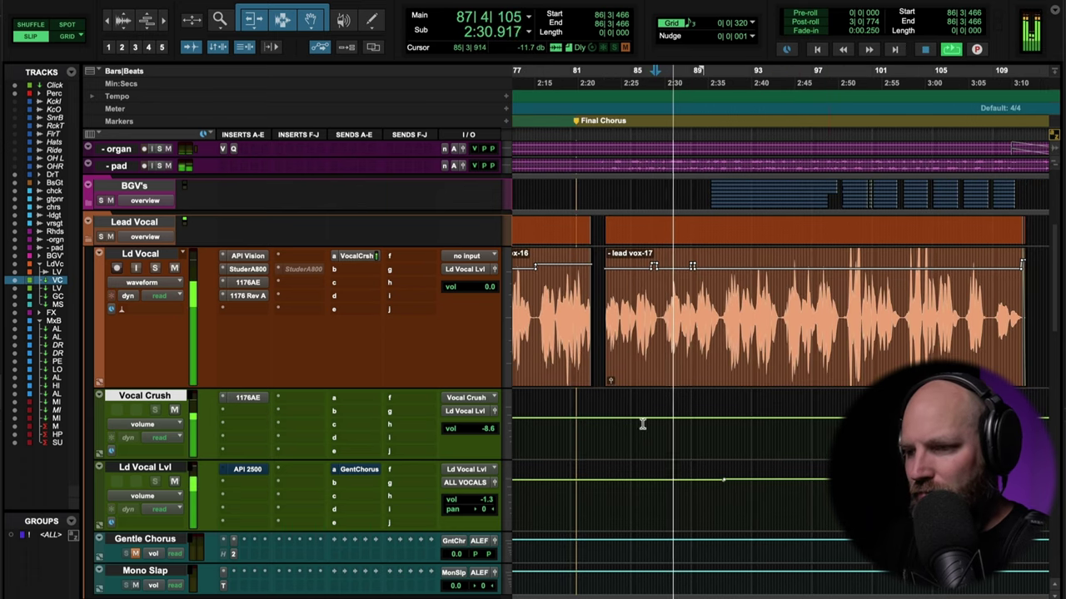
key(space)
Play from bar 86, beat 4 and select the Vocal Crush volume automation up to bar 90, beat 4.
key(ctrl+bracketright)
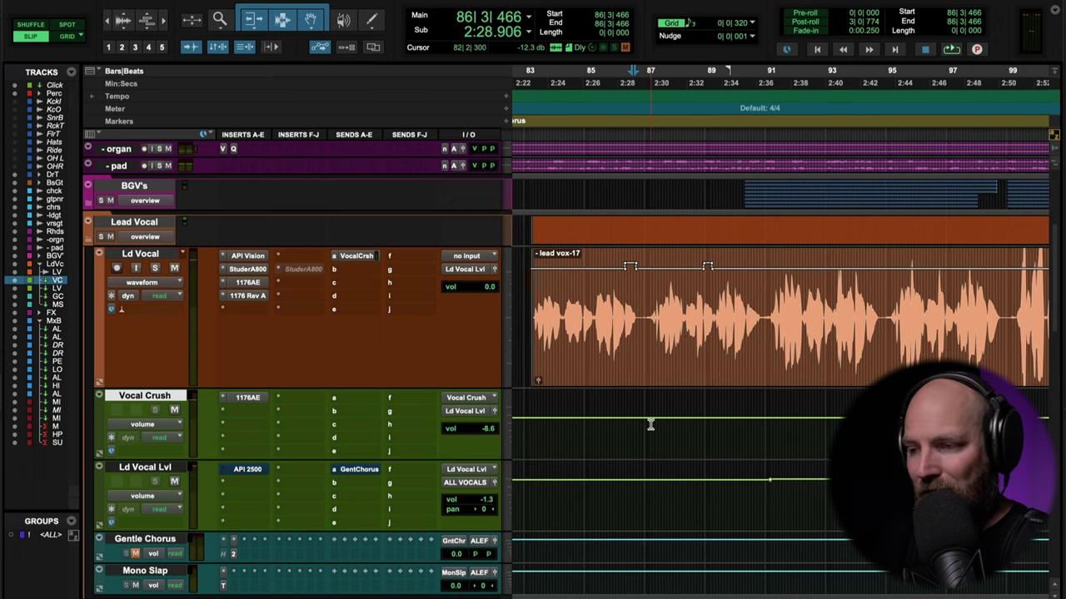
click(644, 424)
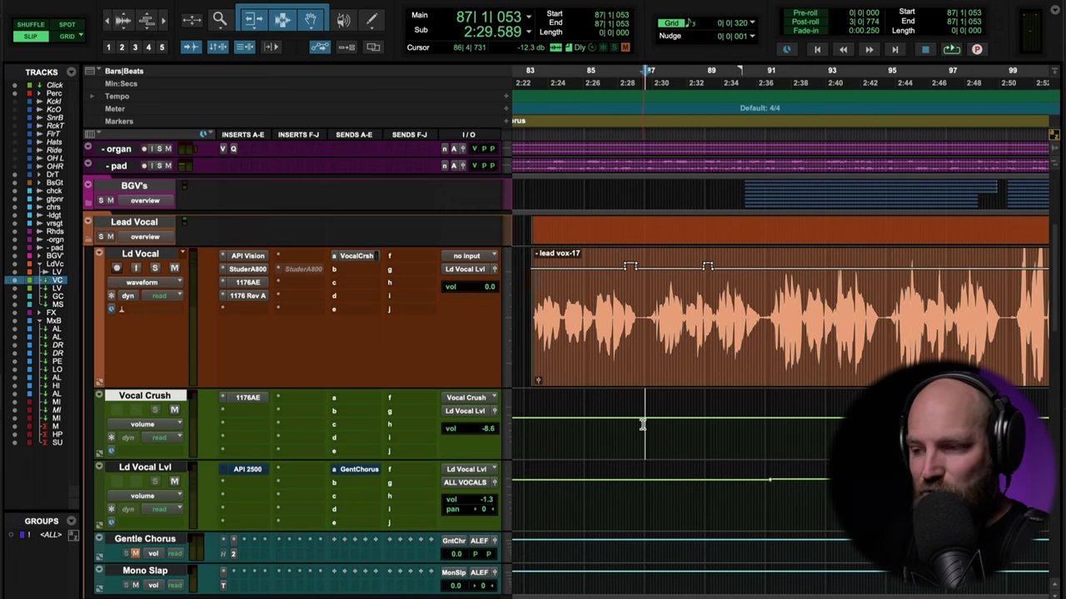
click(642, 424)
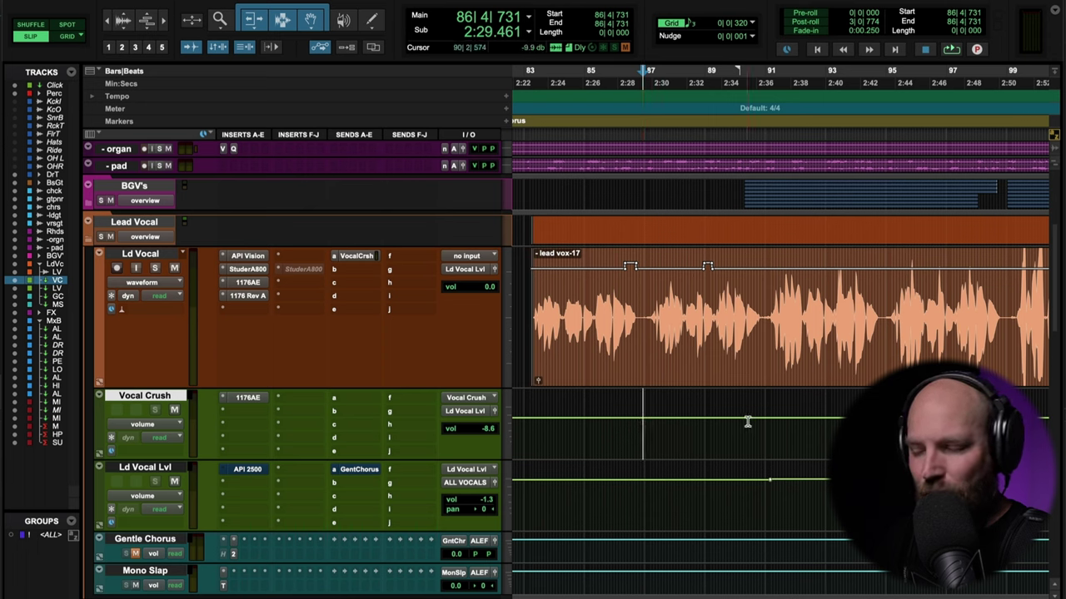
key(space)
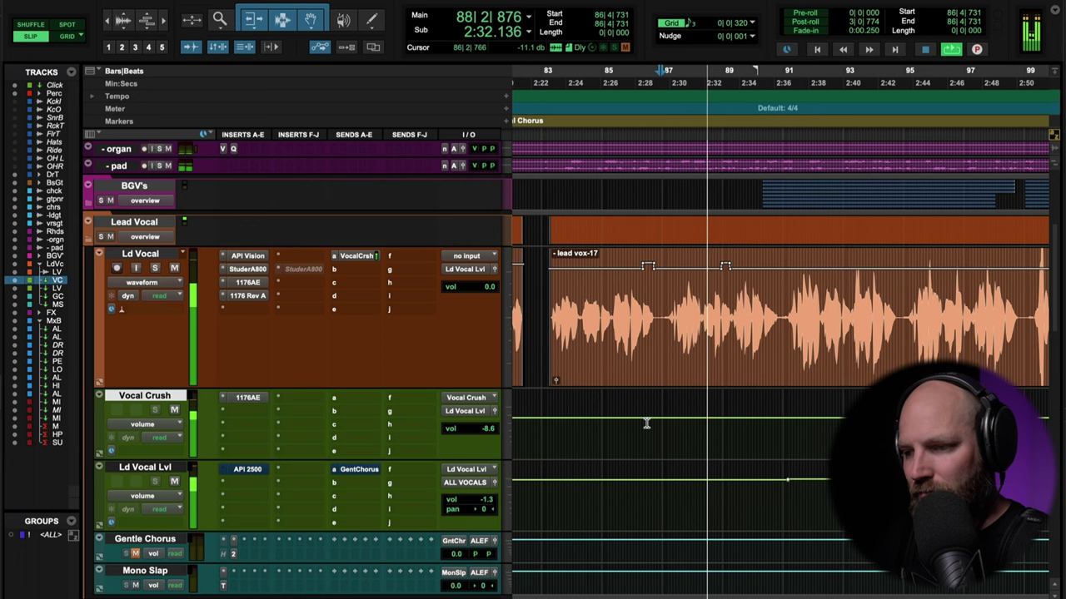
shift+click(781, 419)
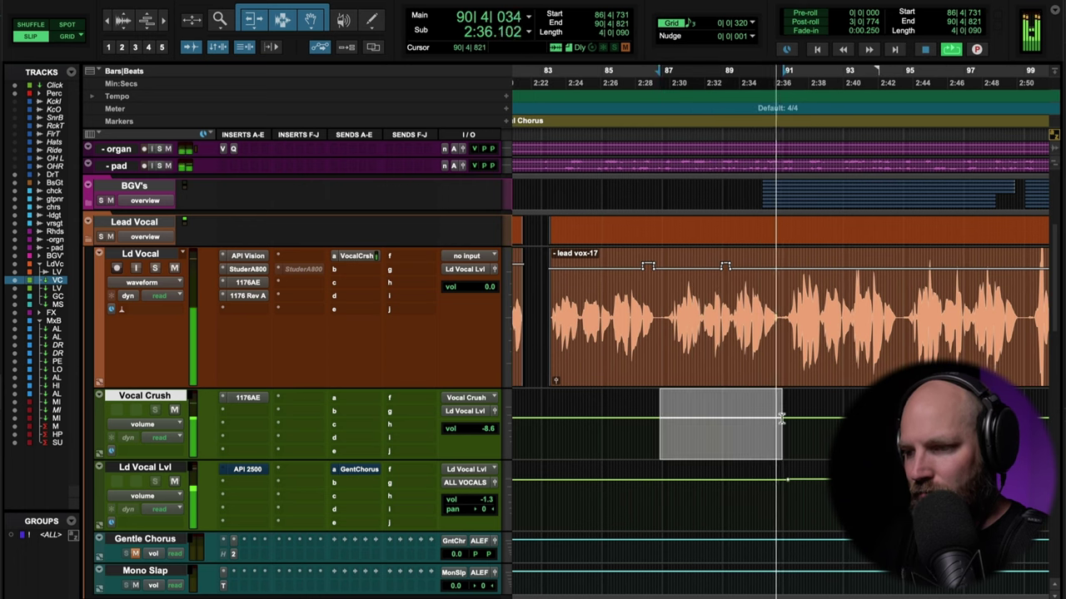
key(space)
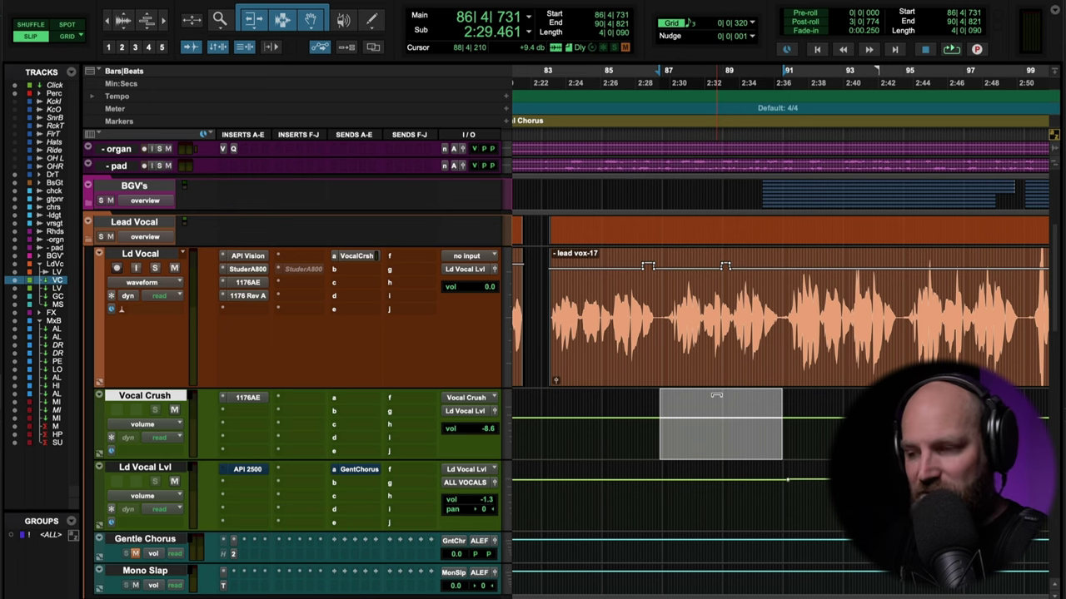
Try the selected Vocal Crush volume automation at -68.1 dB during playback, undo it and replay the section.
drag(716, 395, 726, 452)
key(space)
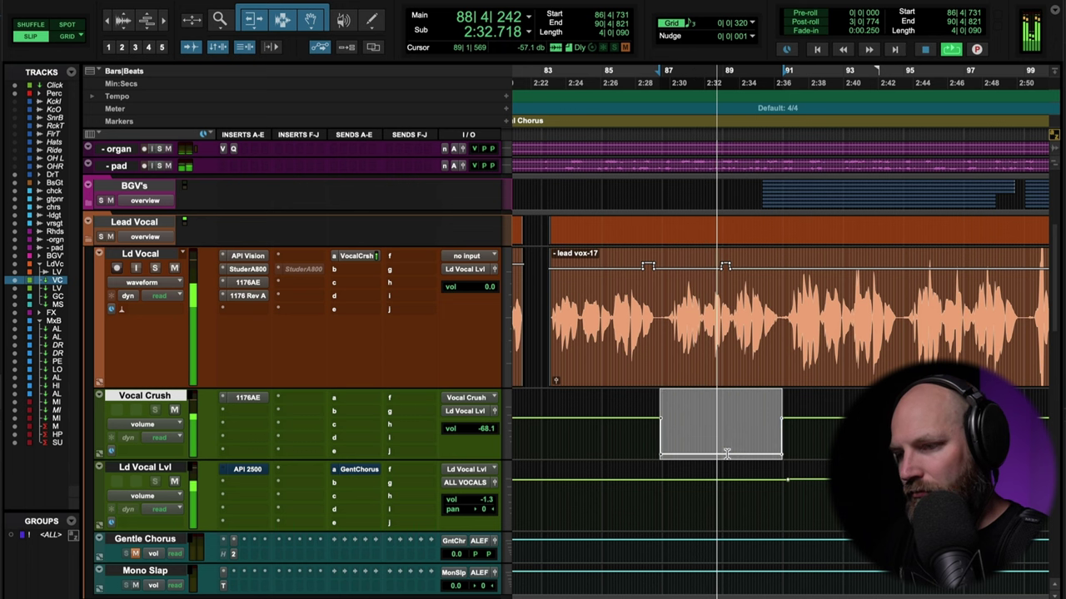
key(ctrl+z)
key(space)
key(space)
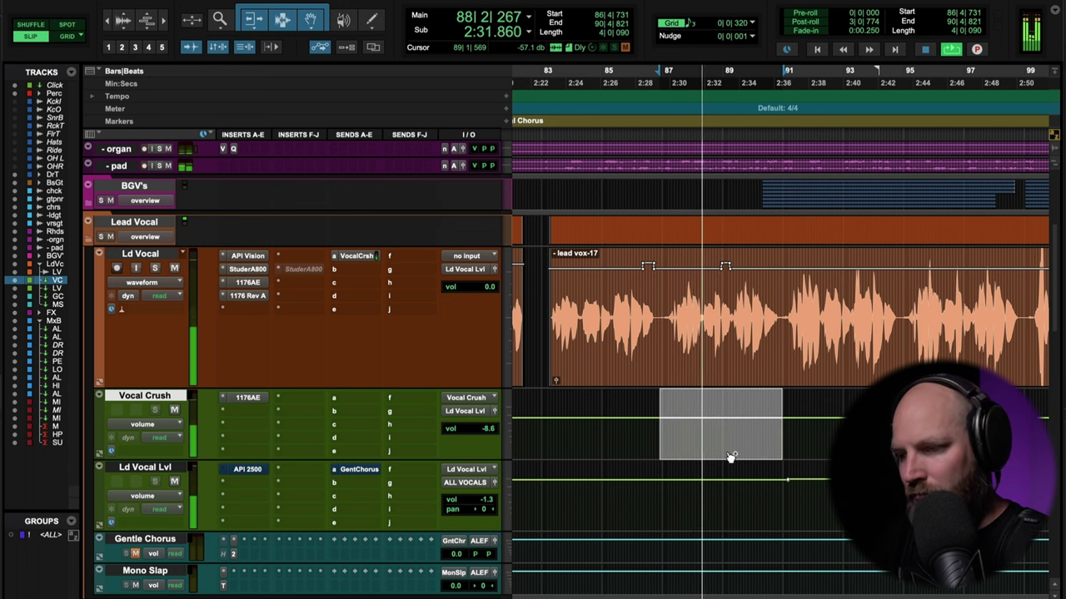
Lower the selected Vocal Crush volume automation to -20.3 dB and play the vocal from bar 83, beat 2.
drag(730, 452, 716, 408)
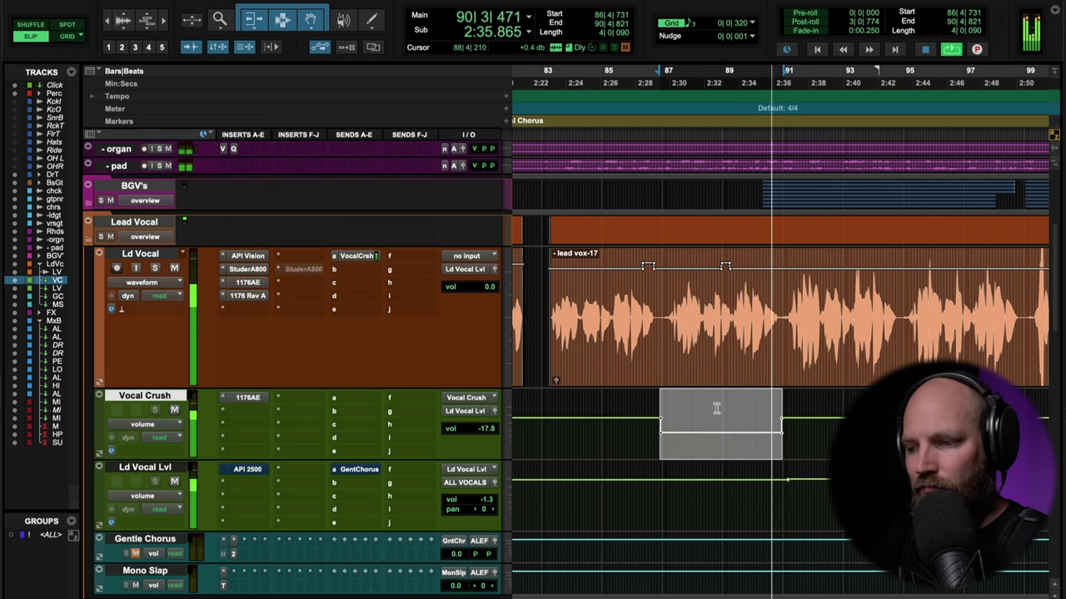
key(space)
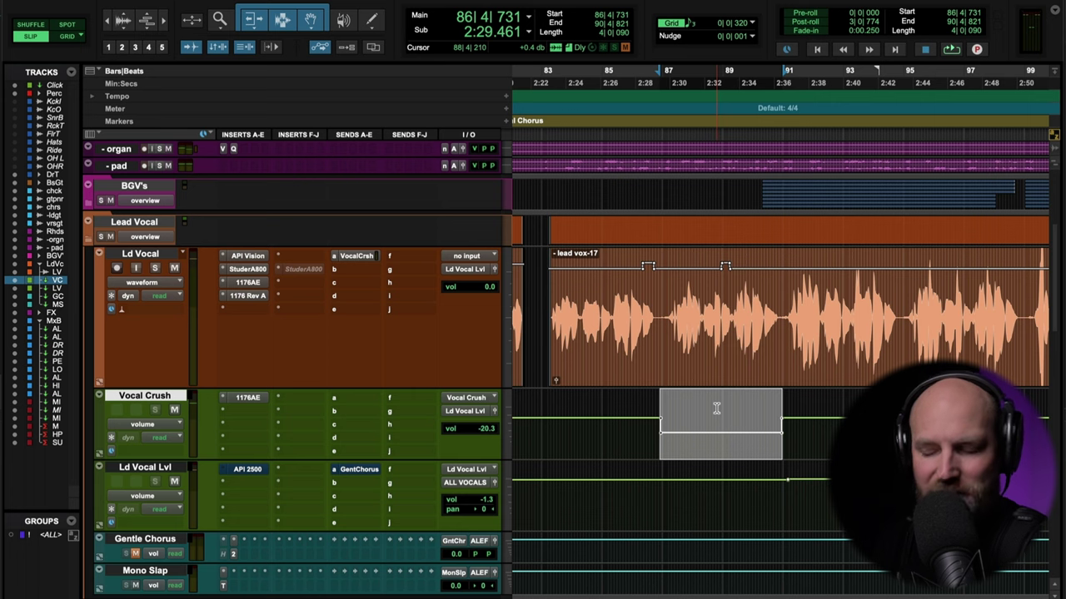
click(550, 433)
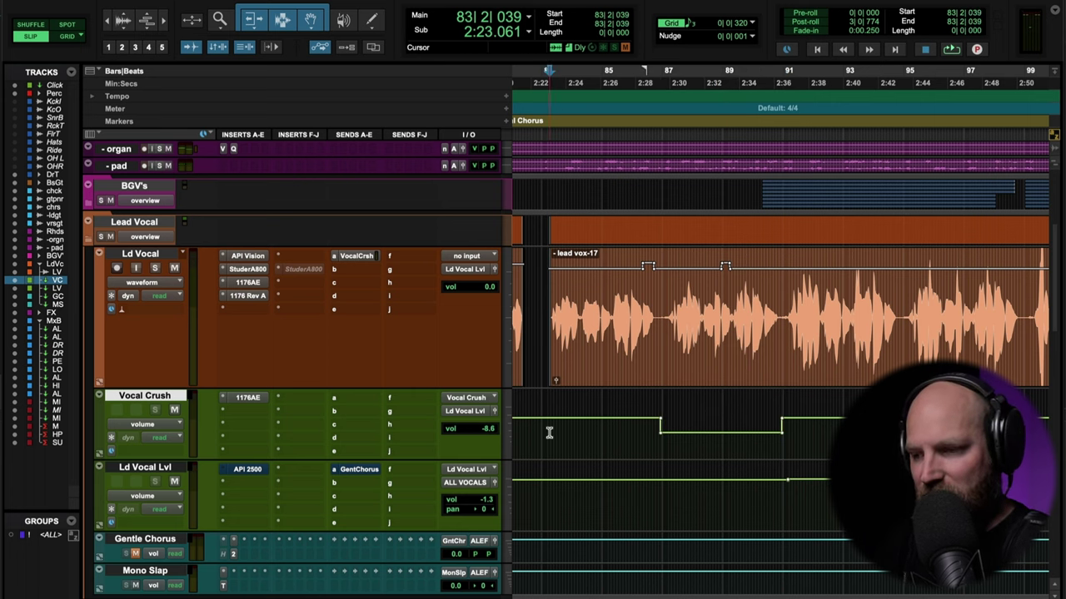
key(space)
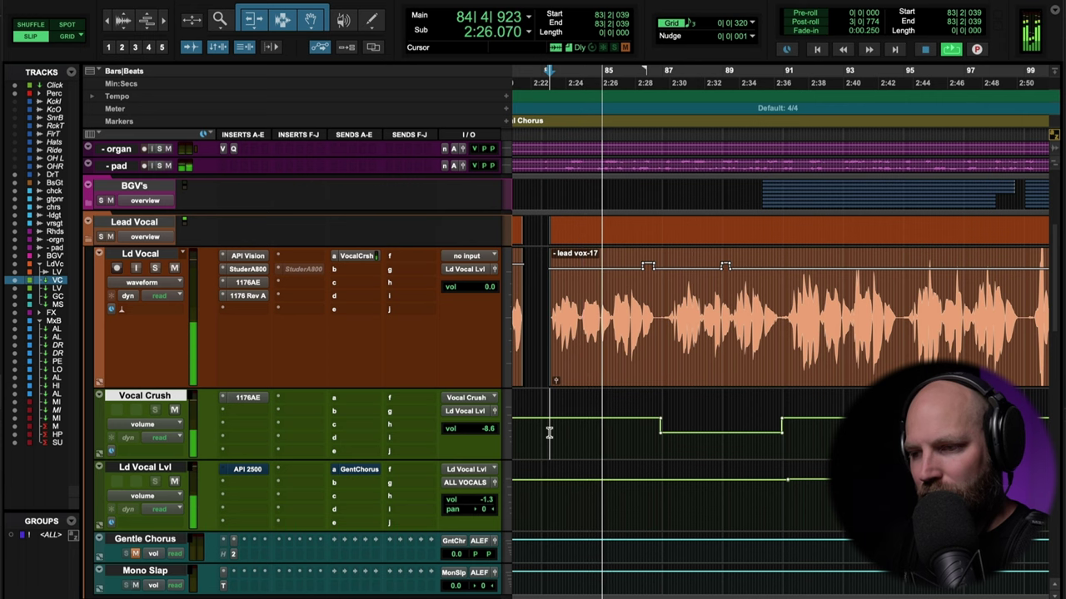
key(space)
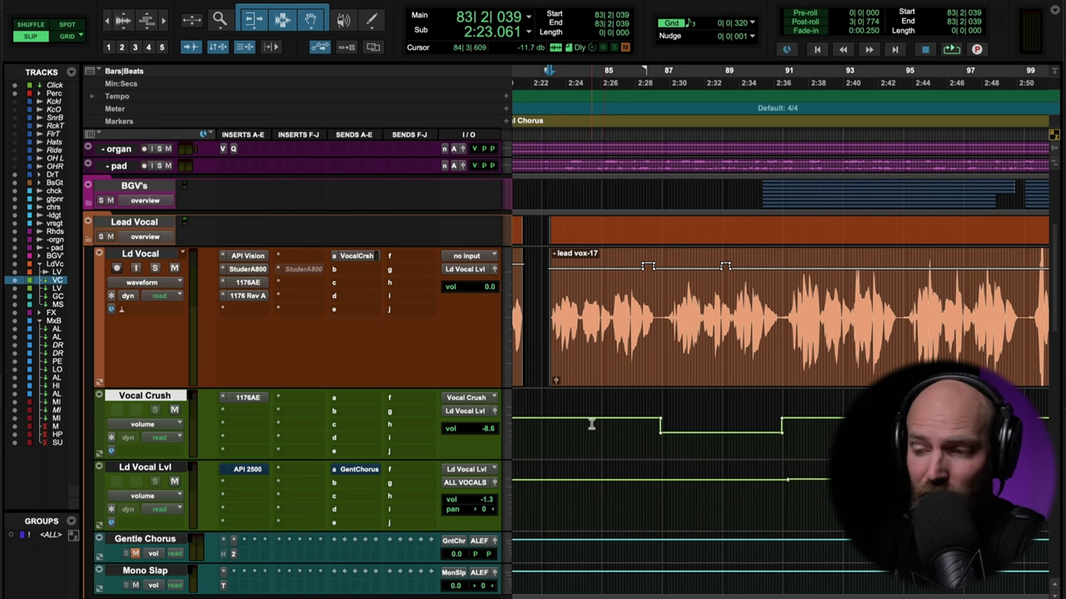
key(r)
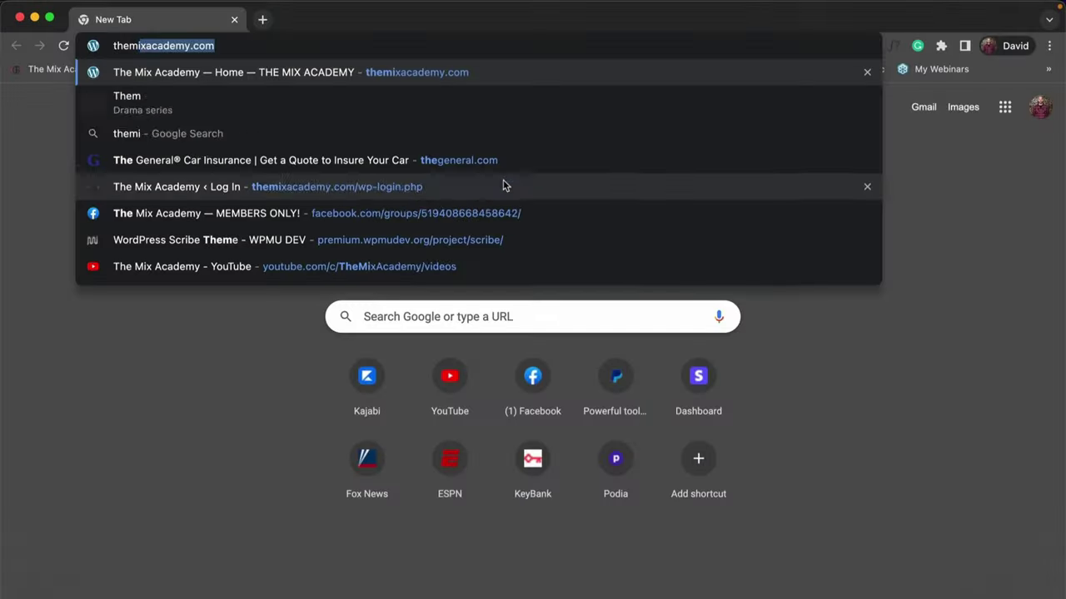
Switch to Chrome, load themixacademy.com and open a resource from its Free Stuff list.
key(Return)
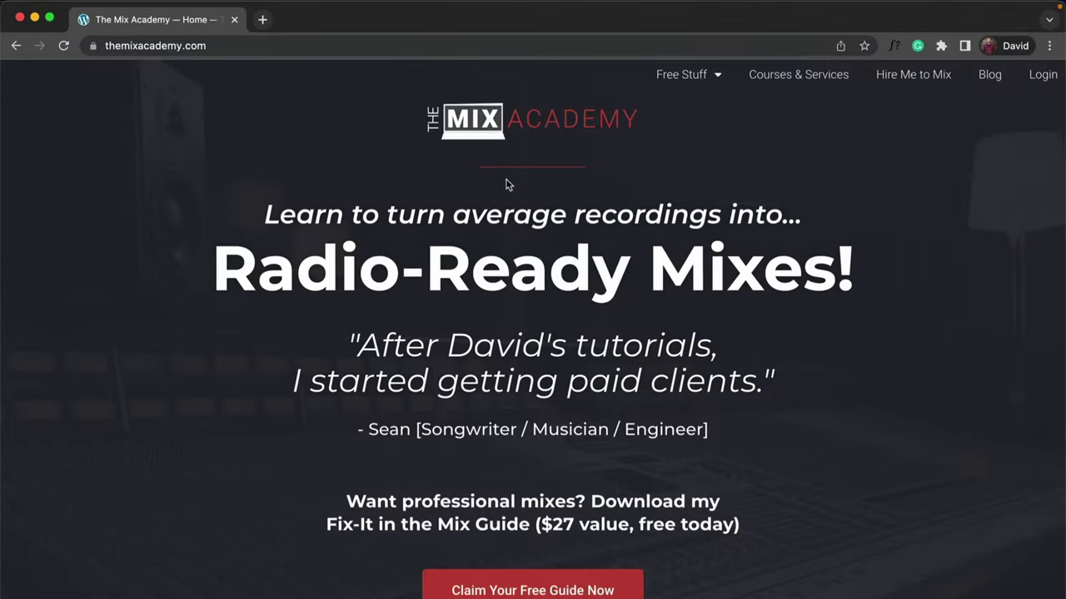
mouse_move(688, 82)
click(697, 134)
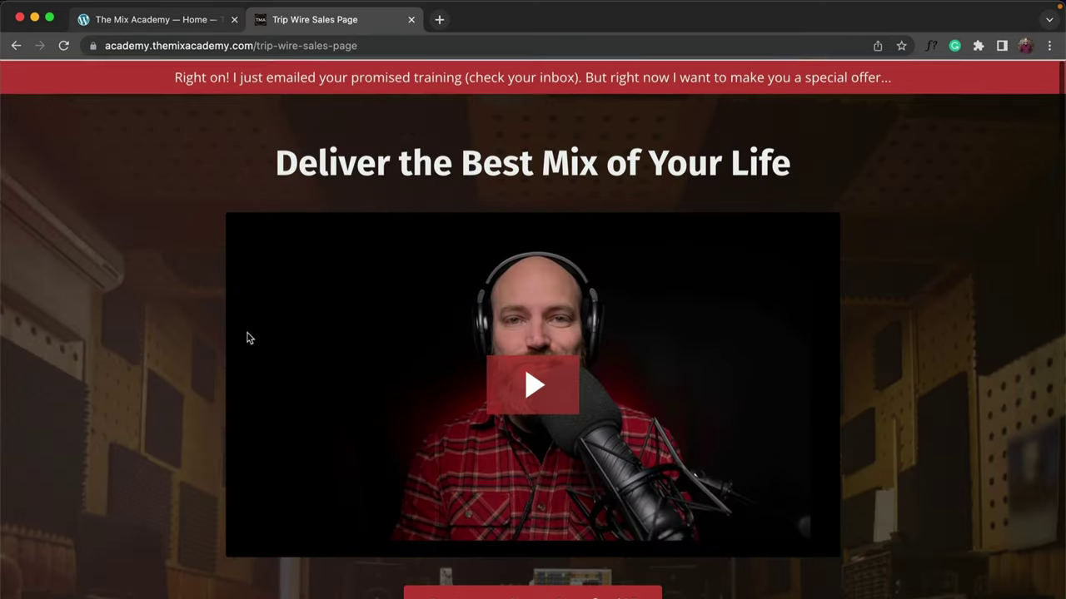
Read through the academy sales page, including the testimonials and the list of included courses.
scroll(248, 337, down, 5)
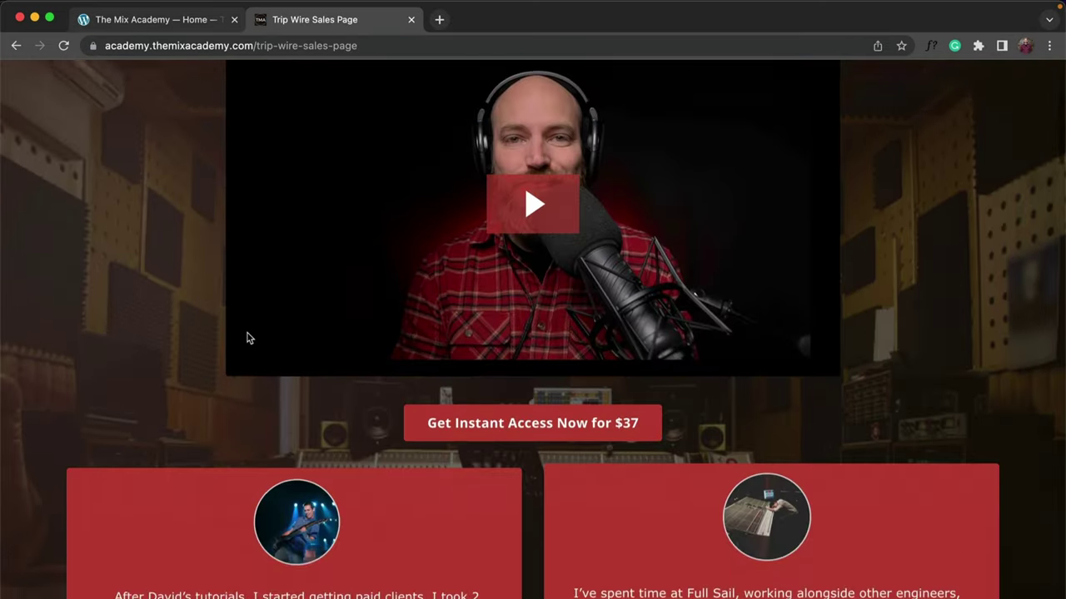
scroll(248, 337, down, 10)
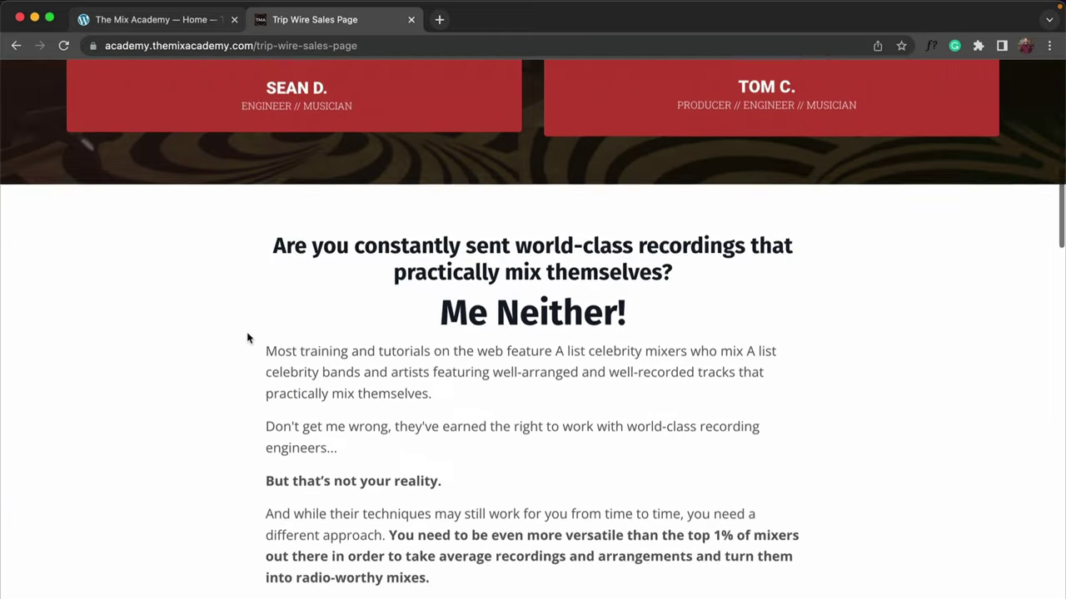
scroll(247, 337, down, 10)
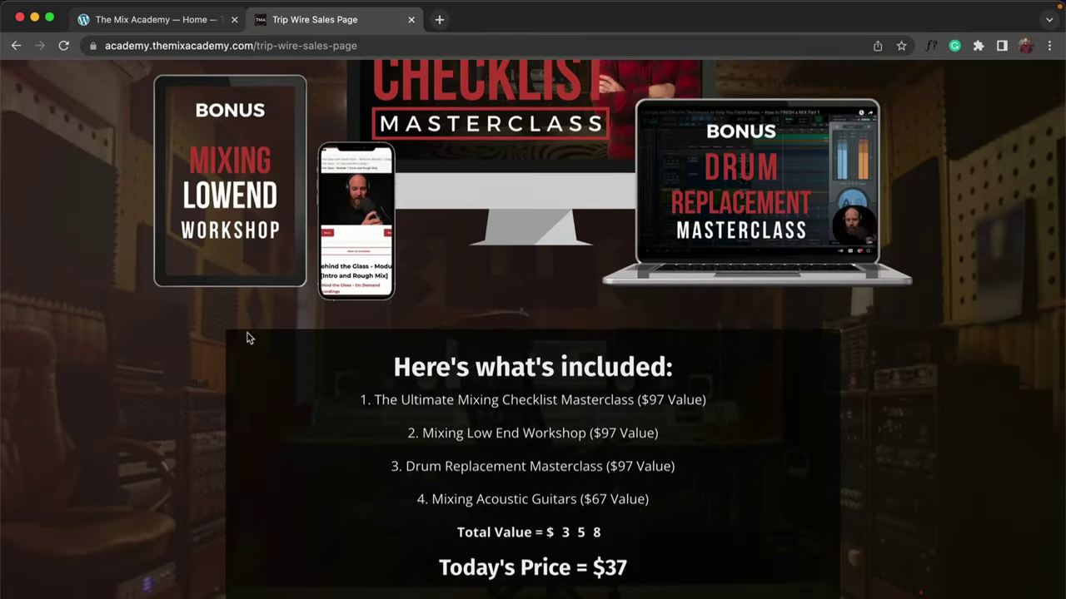
scroll(247, 338, down, 6)
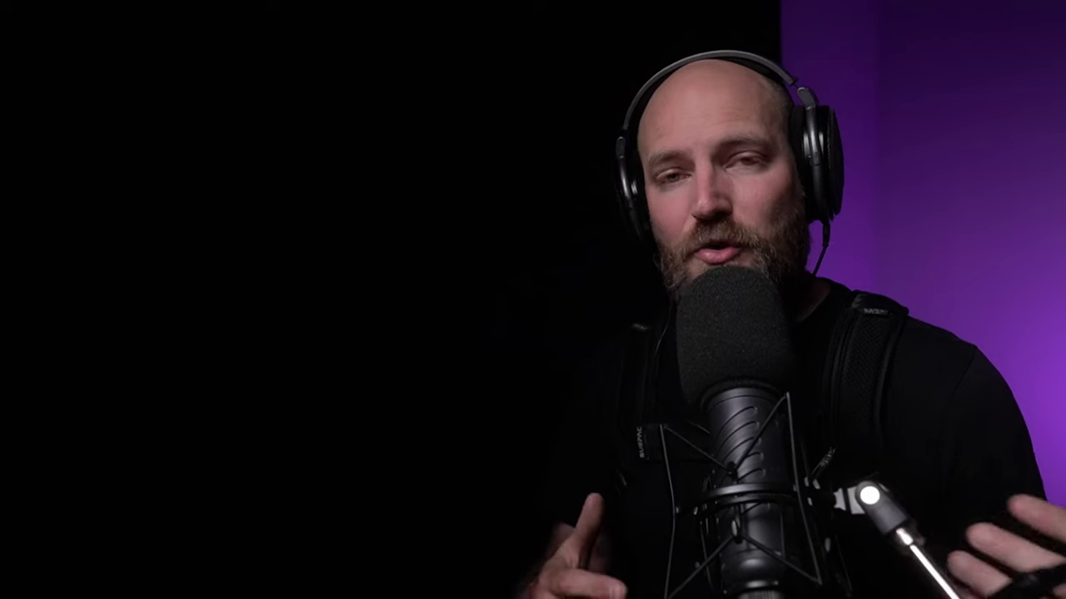